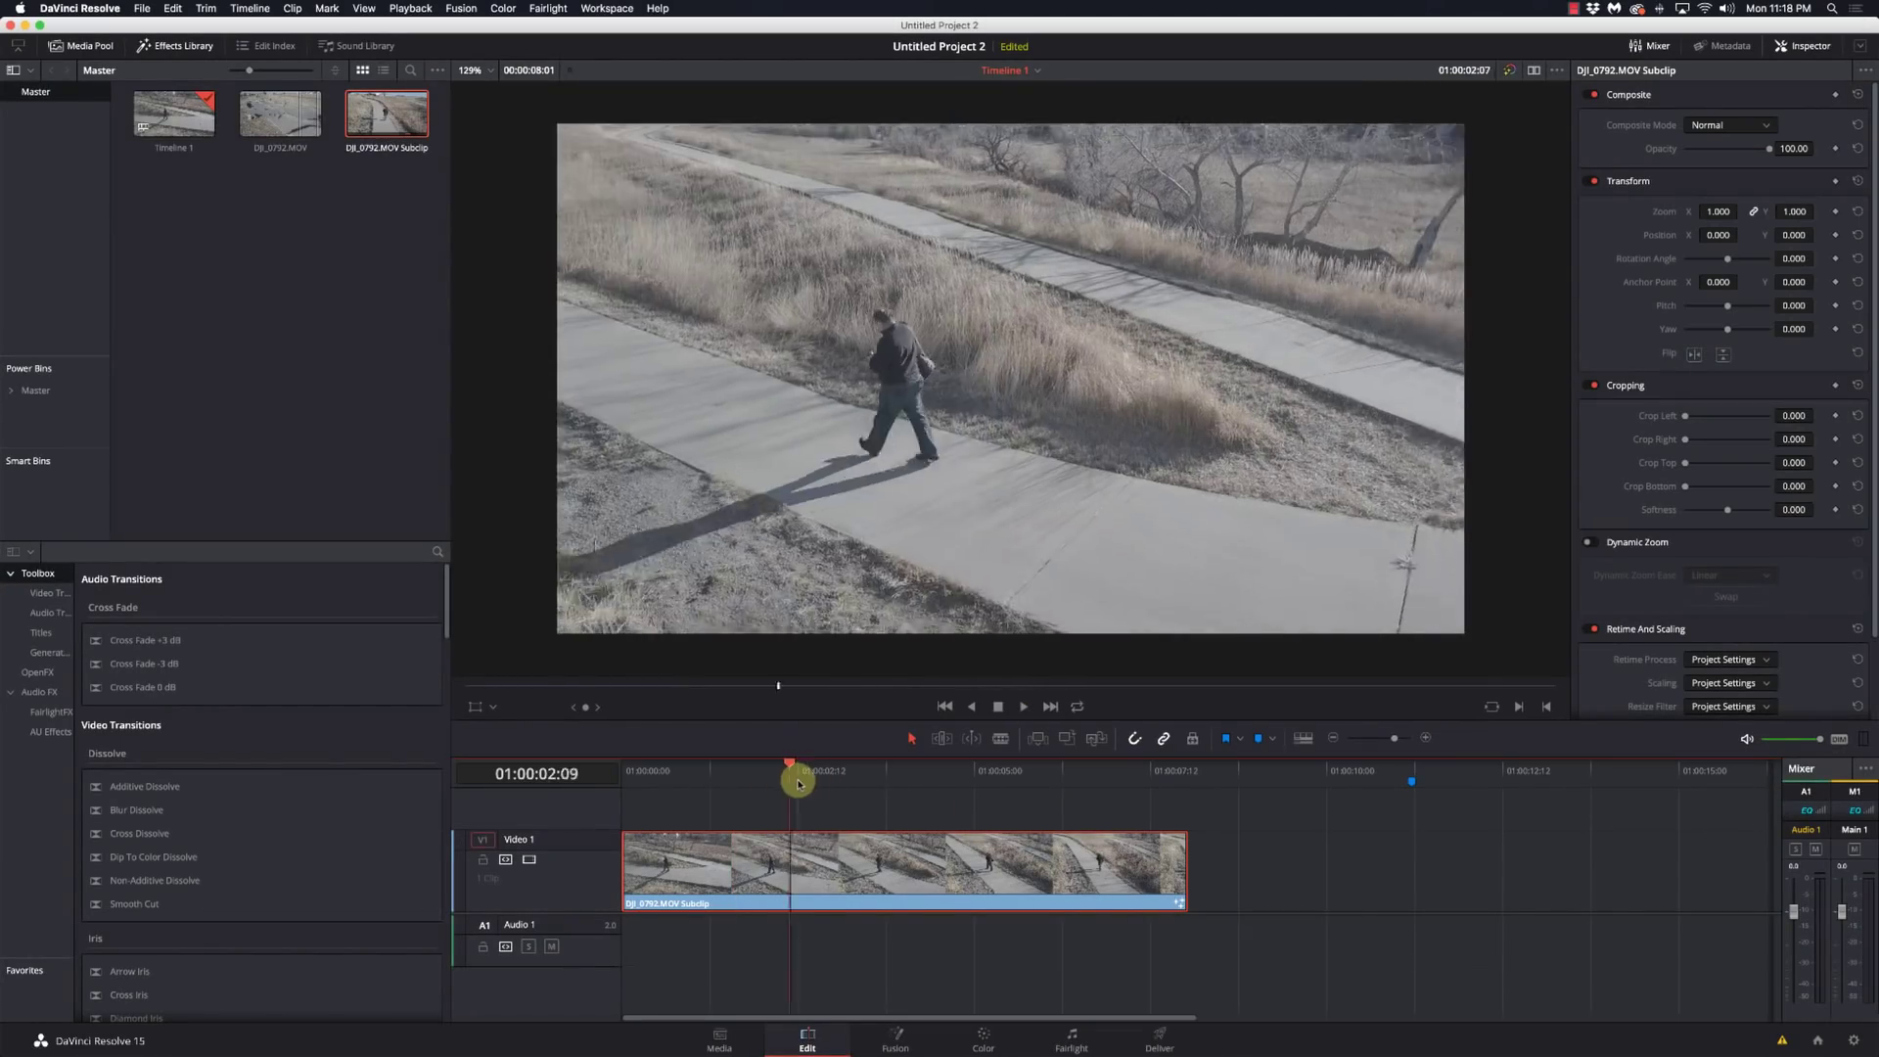
# - Scrub the DJI_0792.MOV subclip on the Edit timeline to preview the walking man
pyautogui.moveTo(798, 783); pyautogui.dragTo(621, 784)
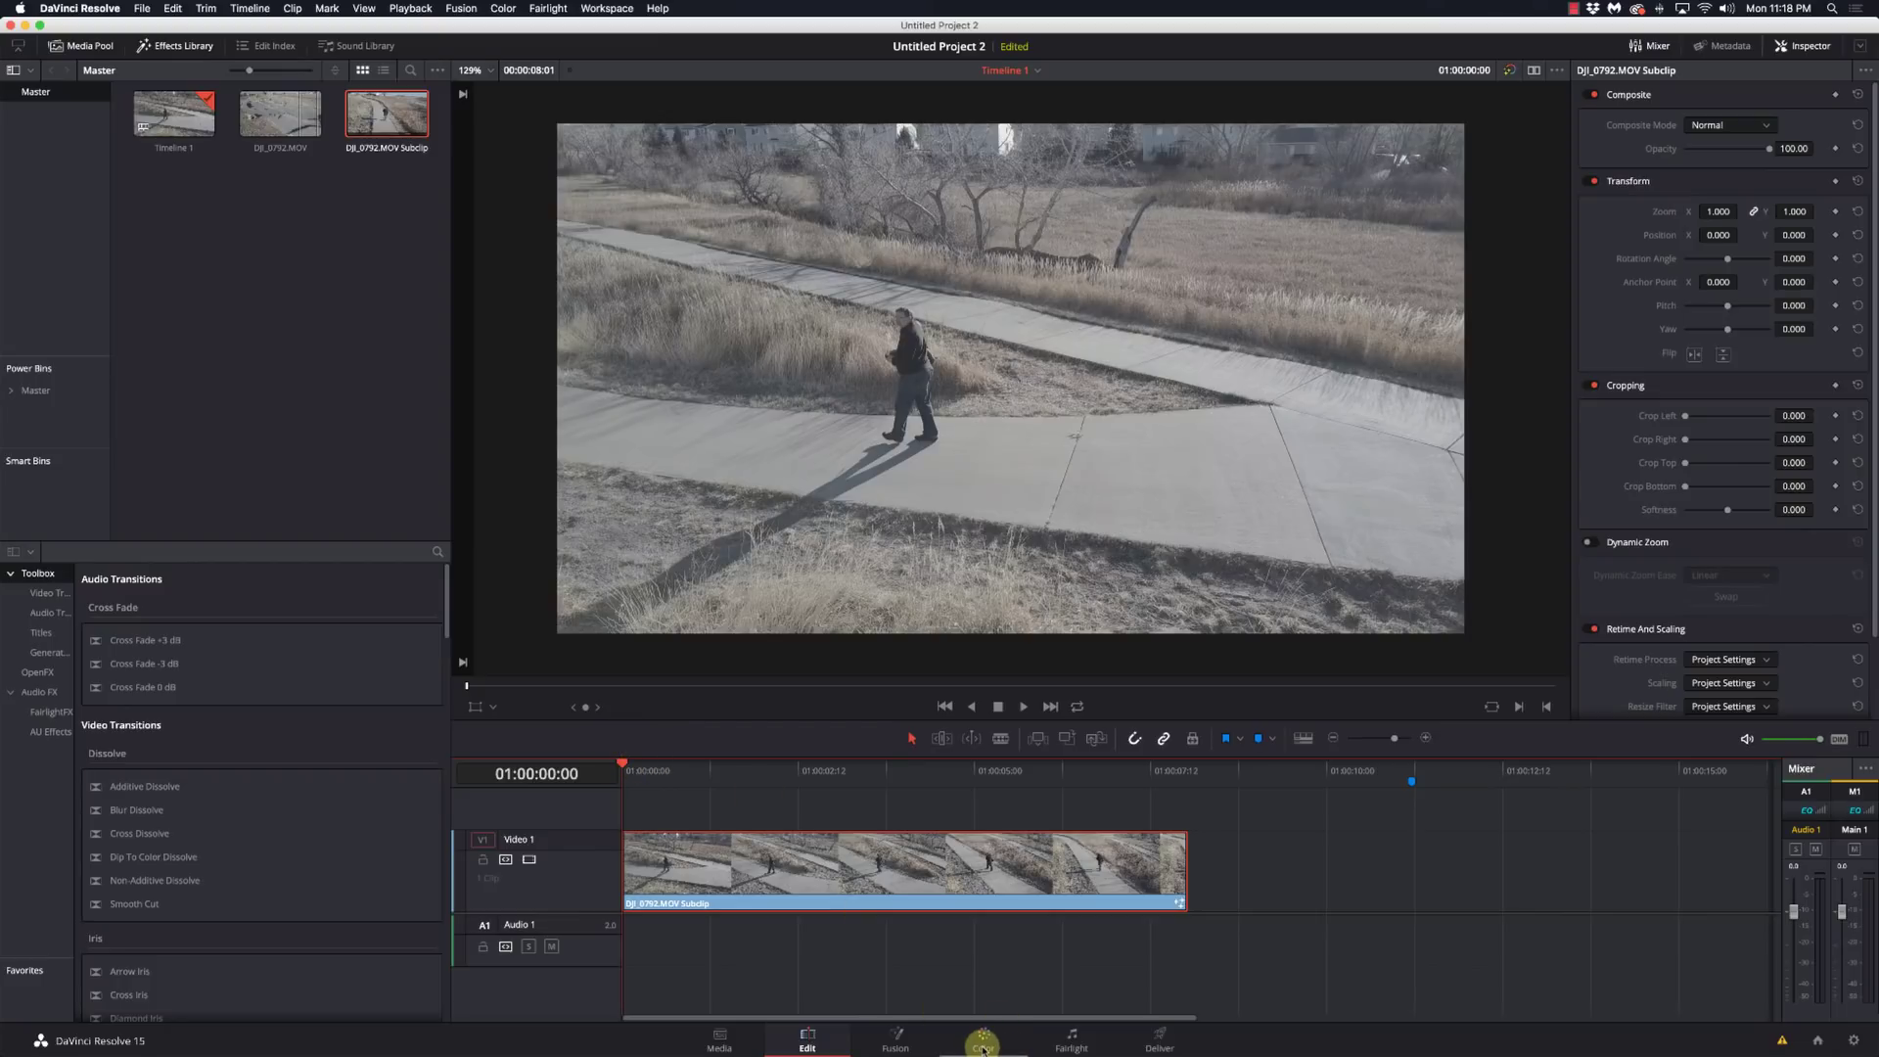
# - Go to the Fusion page and select only the MediaIn1 node
pyautogui.click(908, 1043)
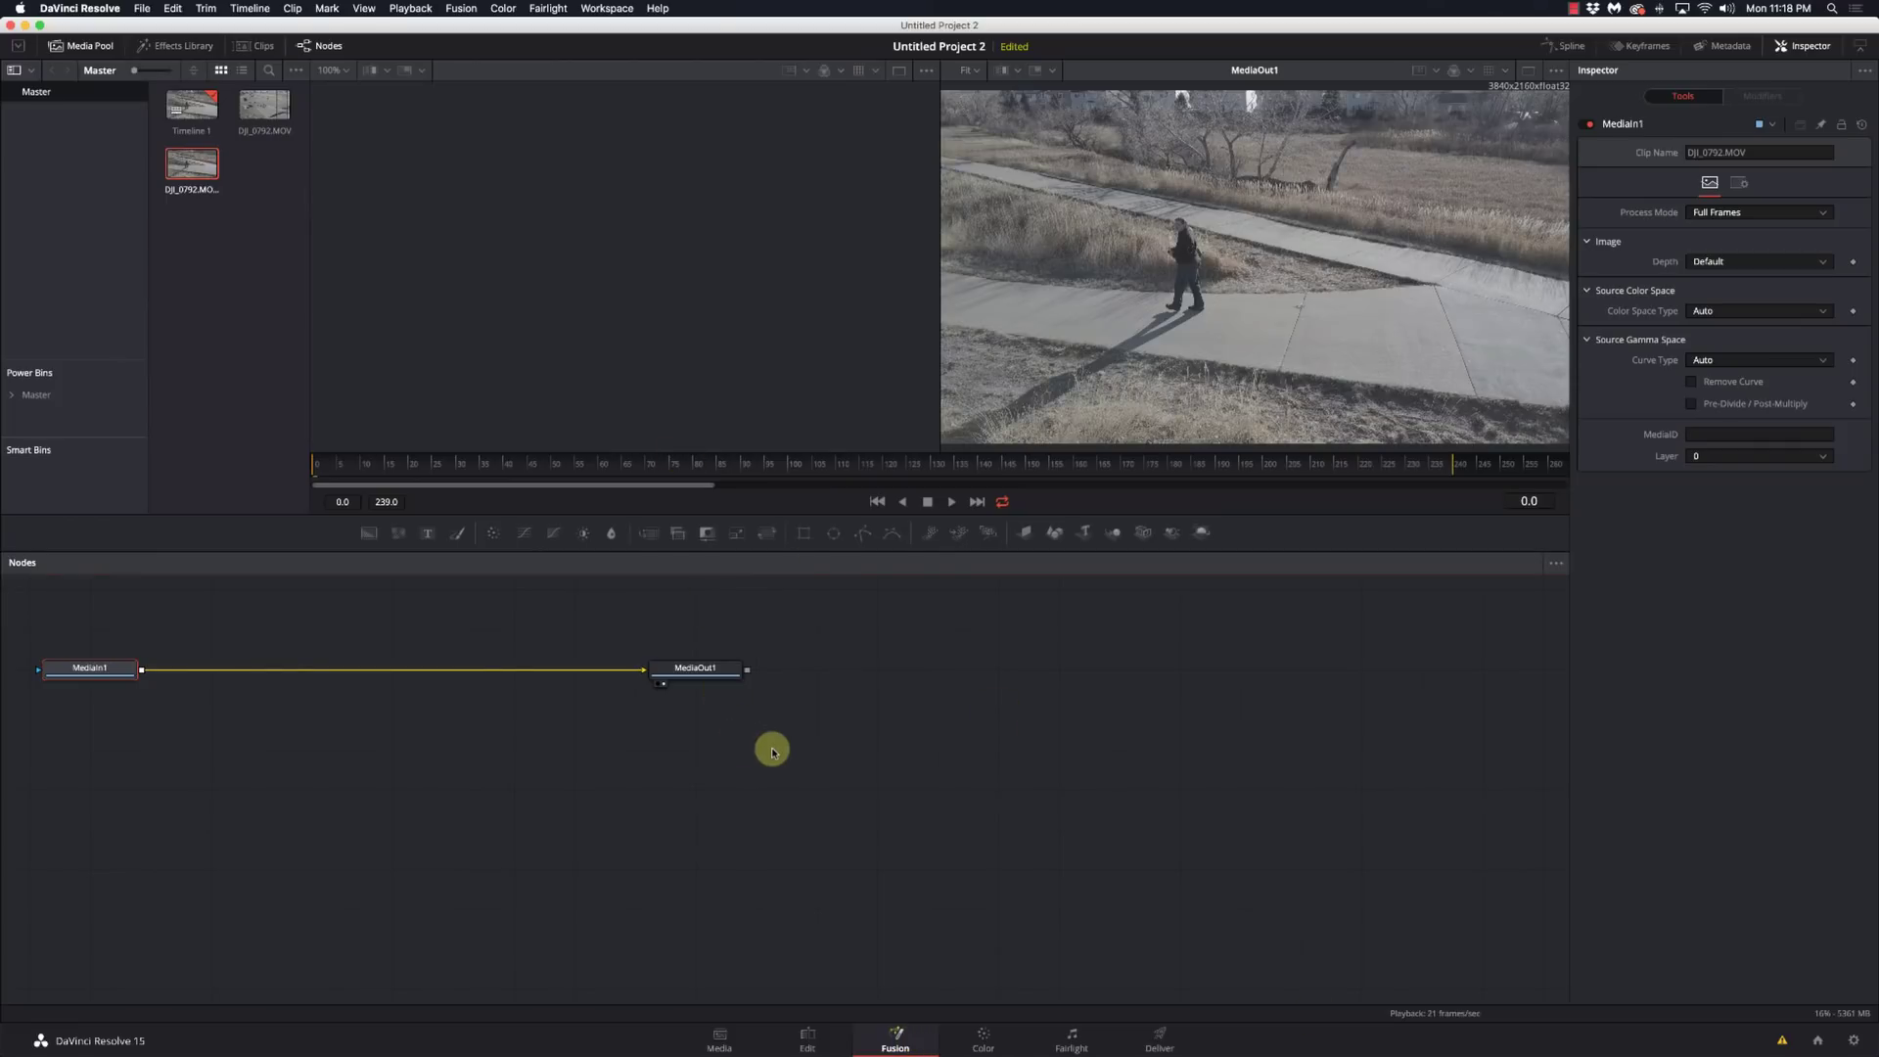
pyautogui.moveTo(780, 750); pyautogui.dragTo(634, 749)
pyautogui.click(655, 748)
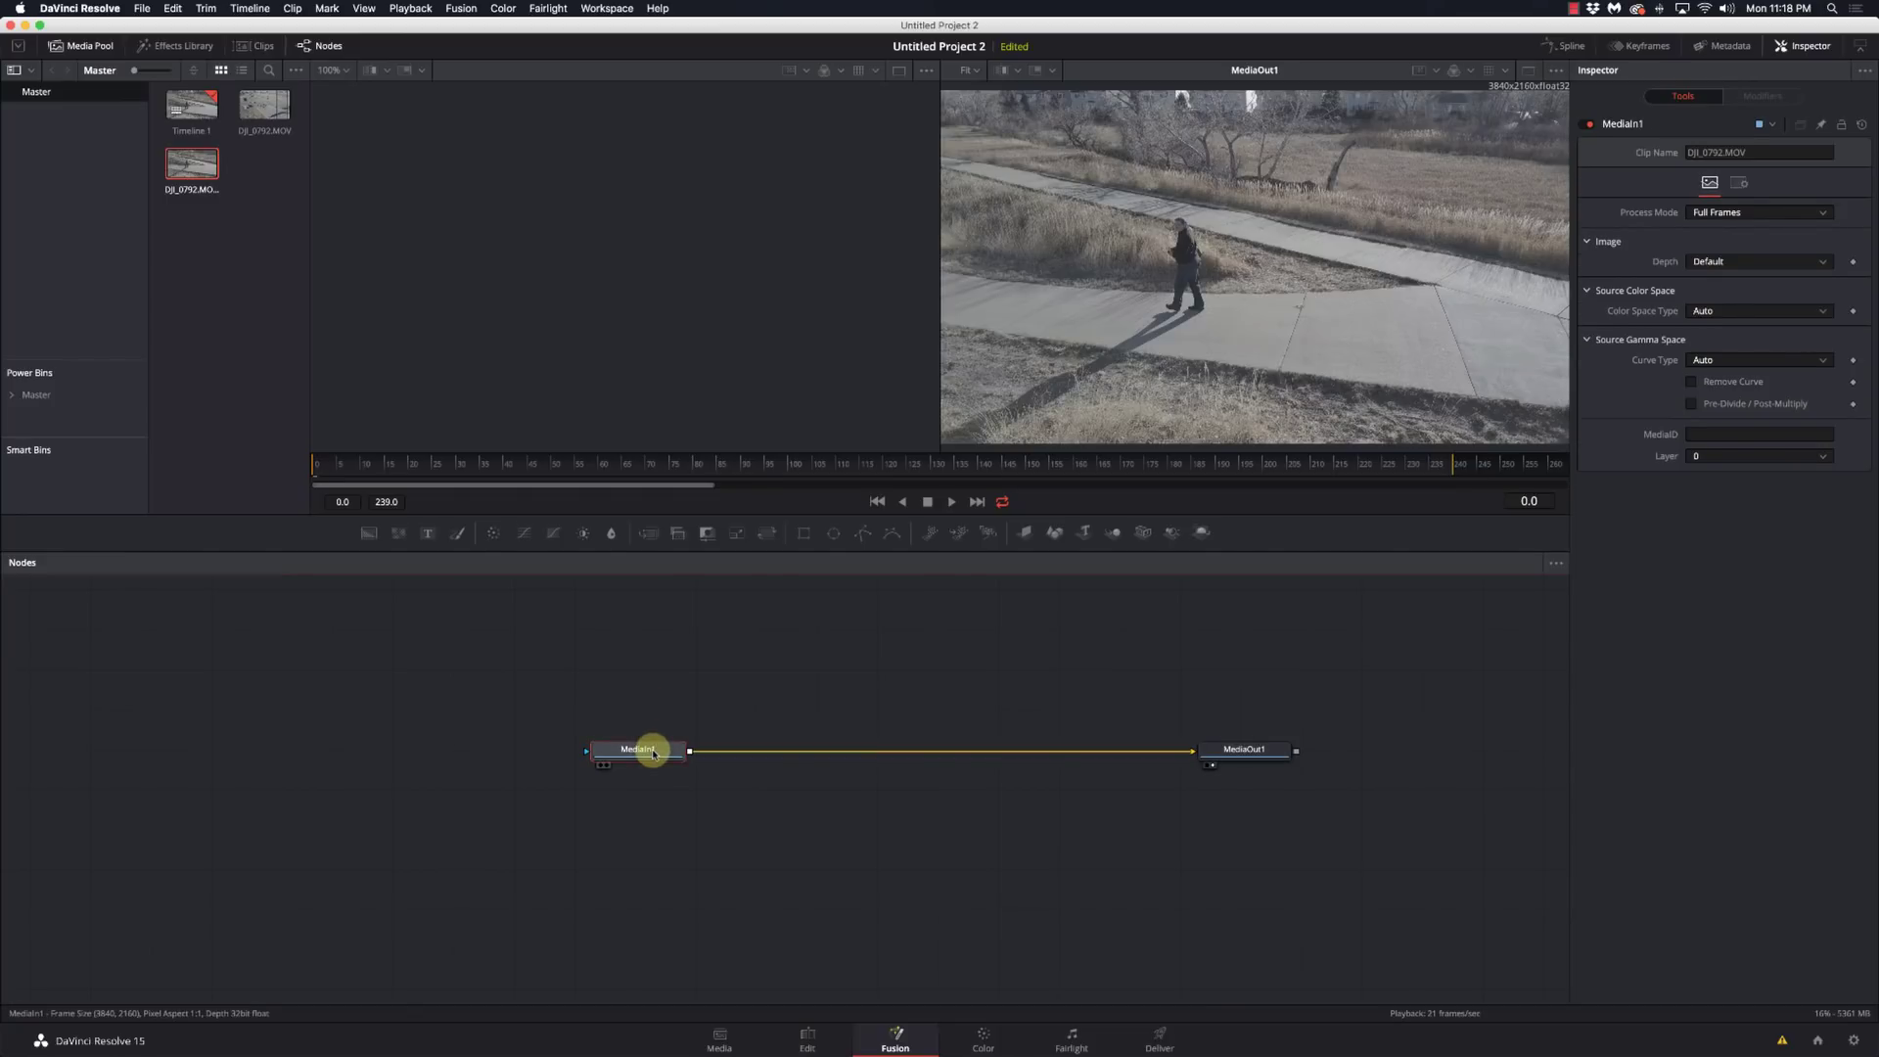
# - Insert a Tracker node after MediaIn1 via a 'tra' search, then move to frame 7
pyautogui.hotkey('shift', 'space')
pyautogui.write('txt')
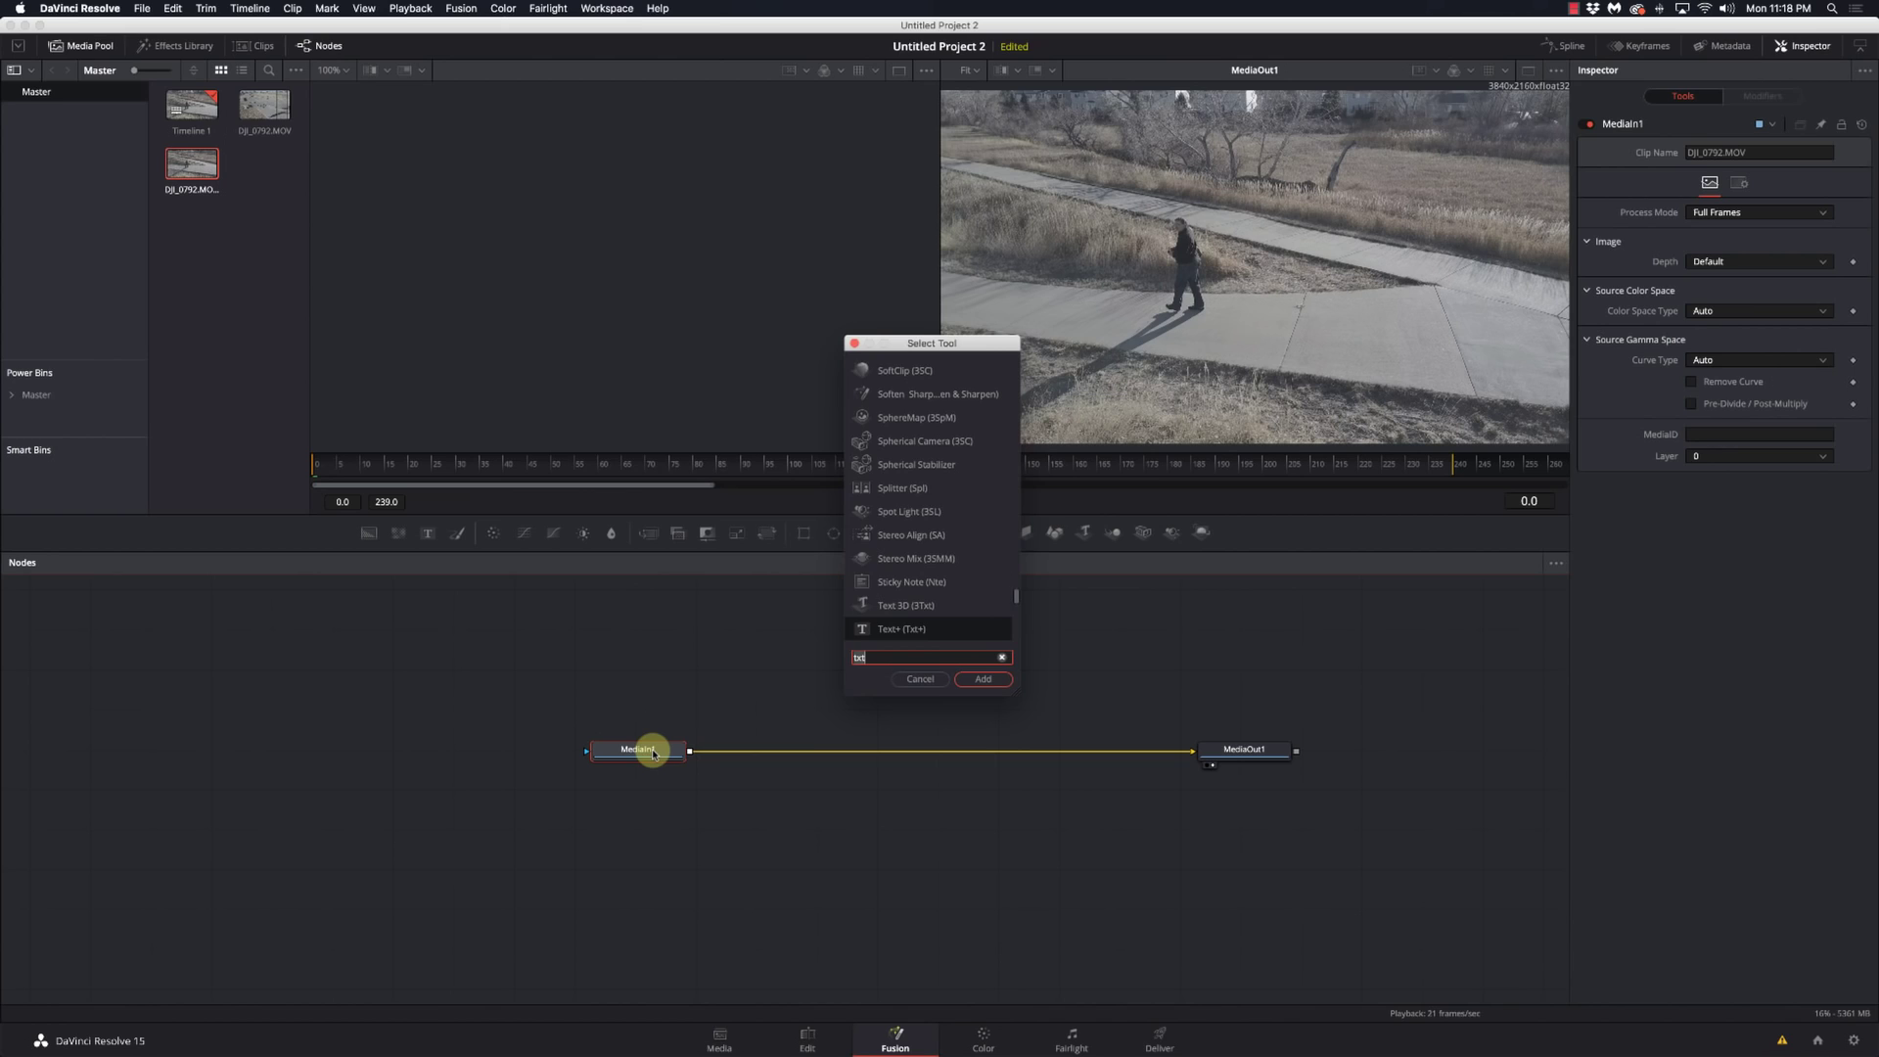
pyautogui.press('BackSpace')
pyautogui.press('BackSpace')
pyautogui.press('BackSpace')
pyautogui.write('tra')
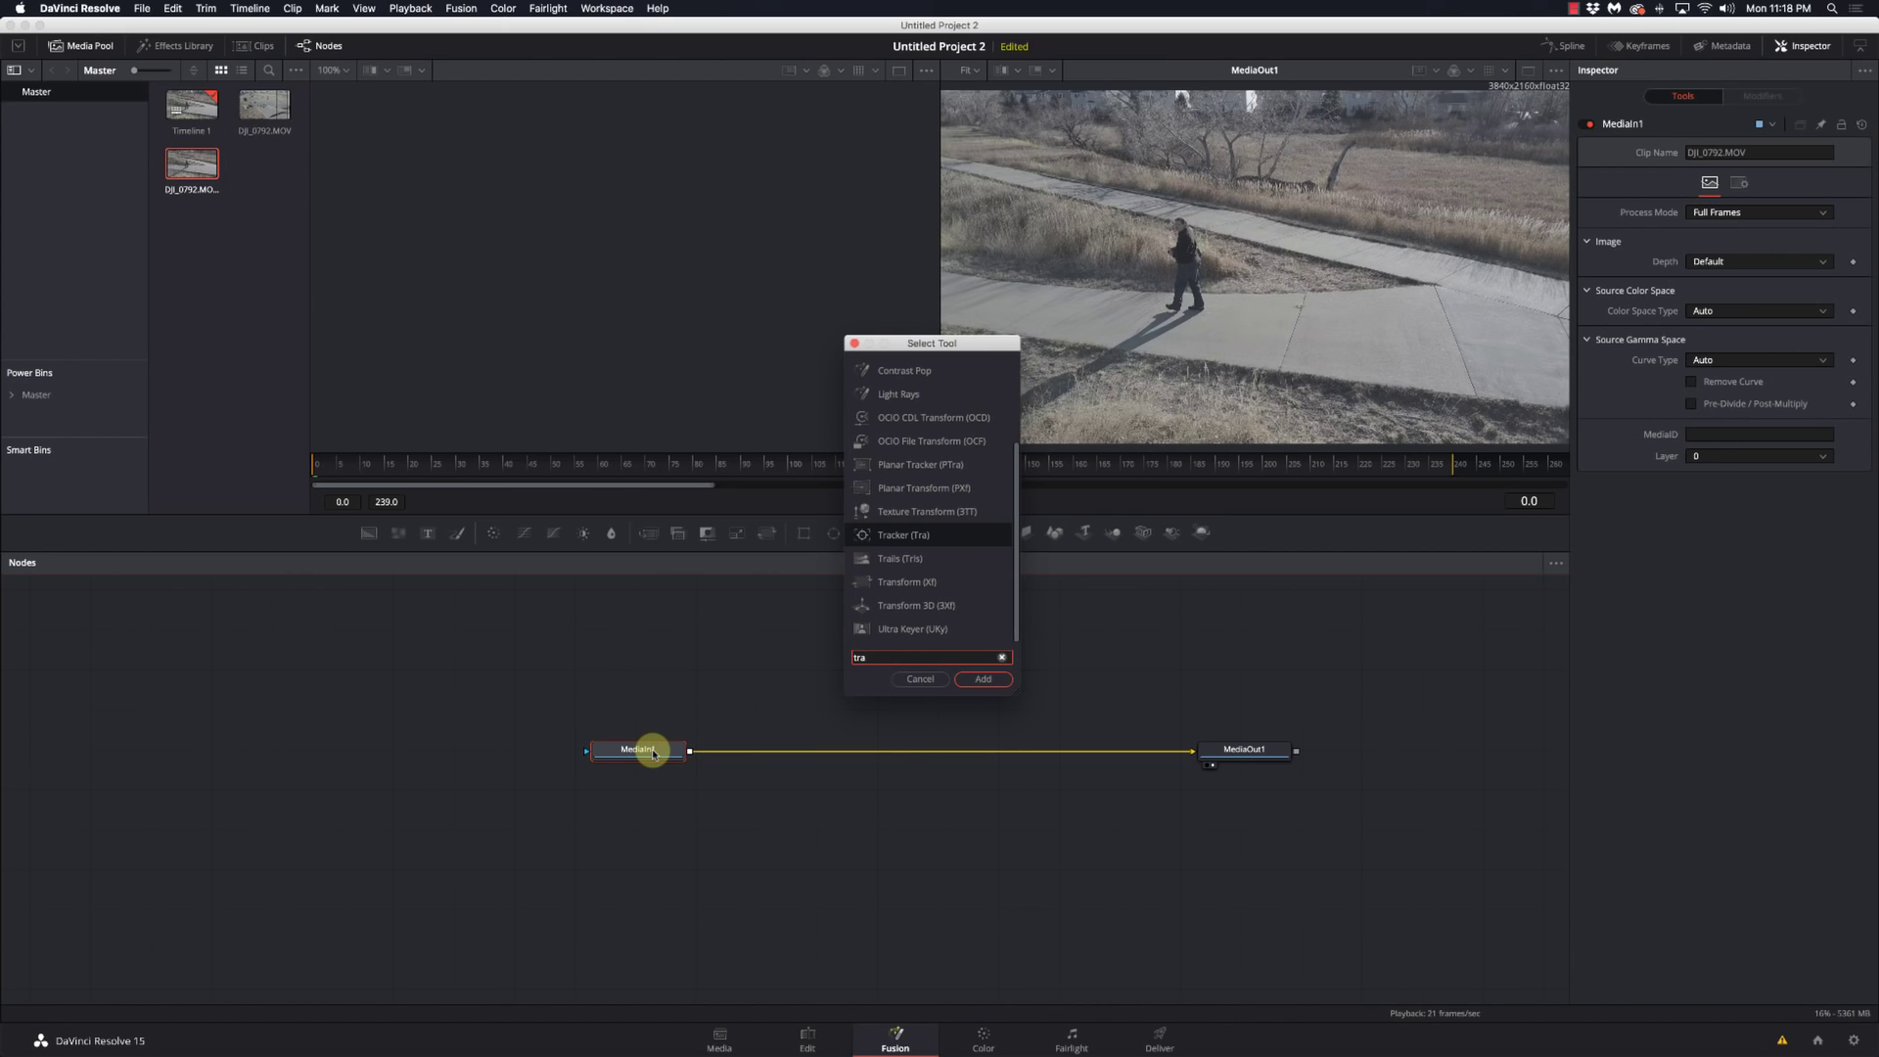
pyautogui.press('Return')
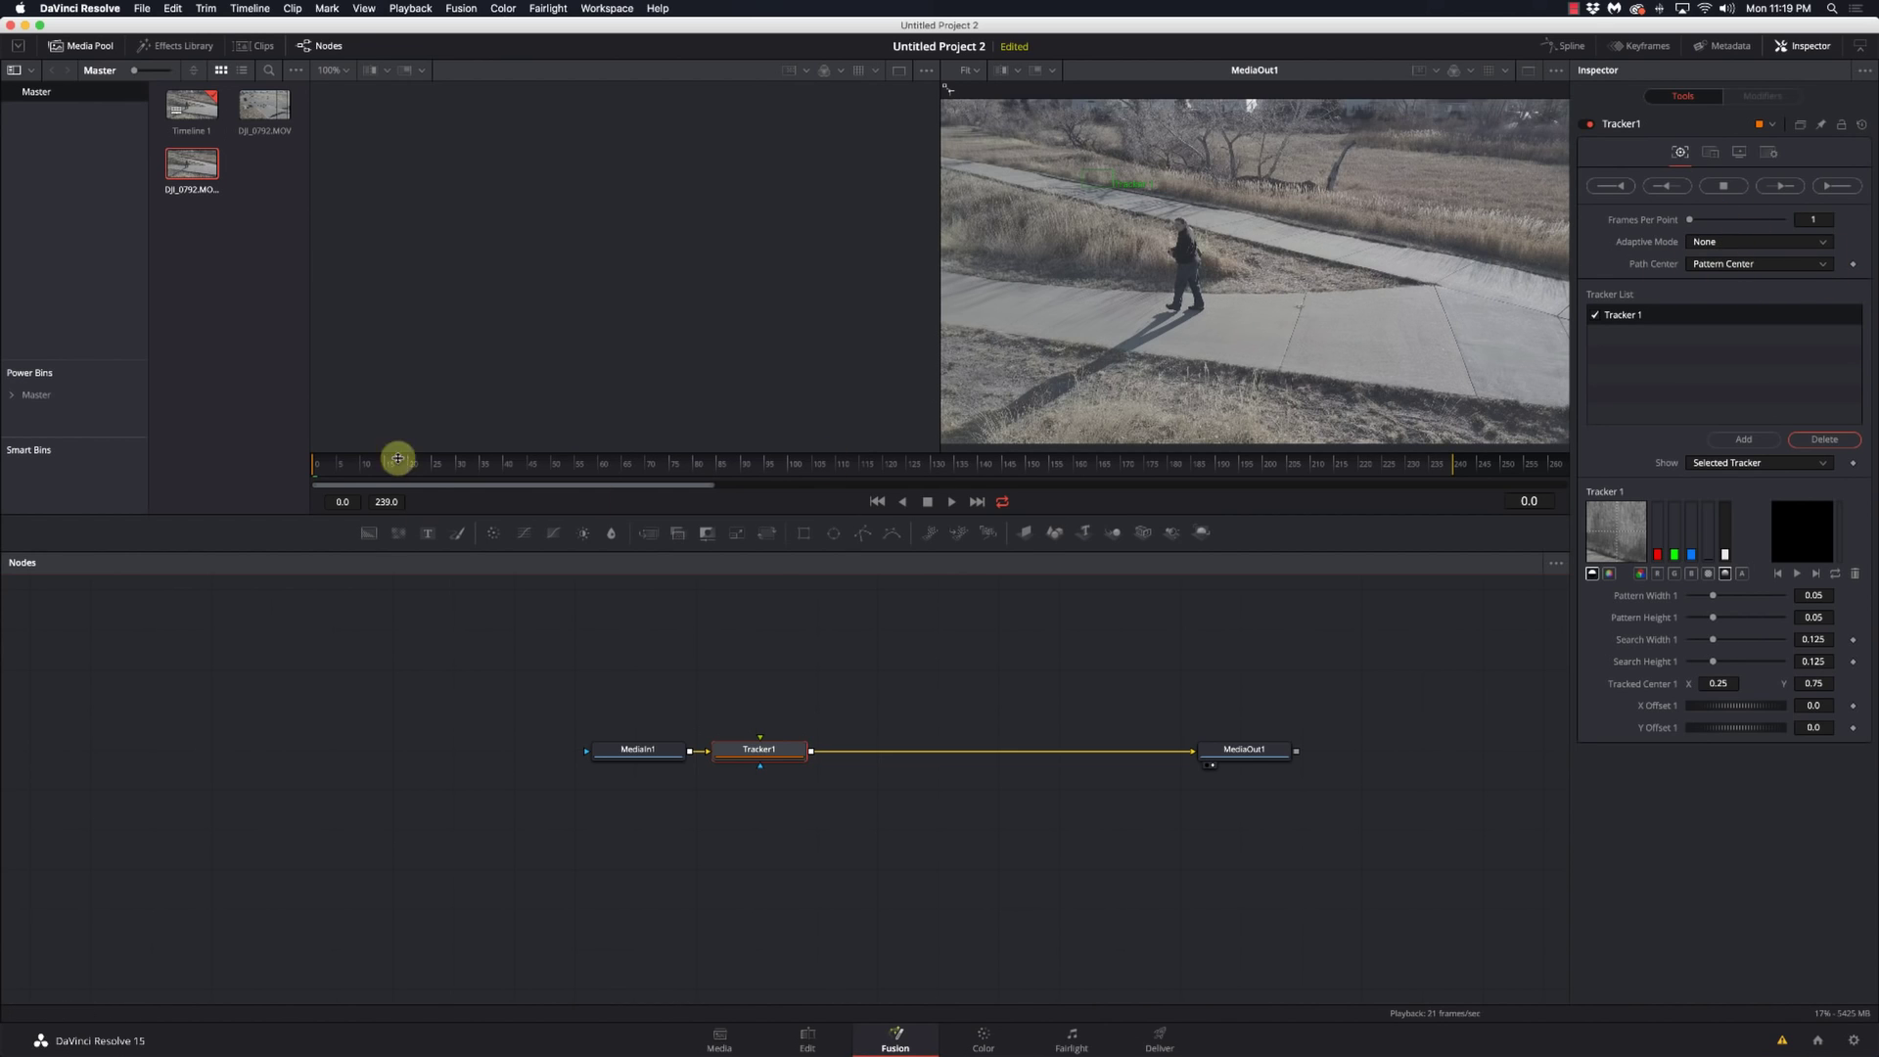
pyautogui.moveTo(324, 470)
pyautogui.mouseDown()
pyautogui.moveTo(1308, 479)
pyautogui.moveTo(439, 440)
pyautogui.moveTo(311, 468)
pyautogui.mouseUp()
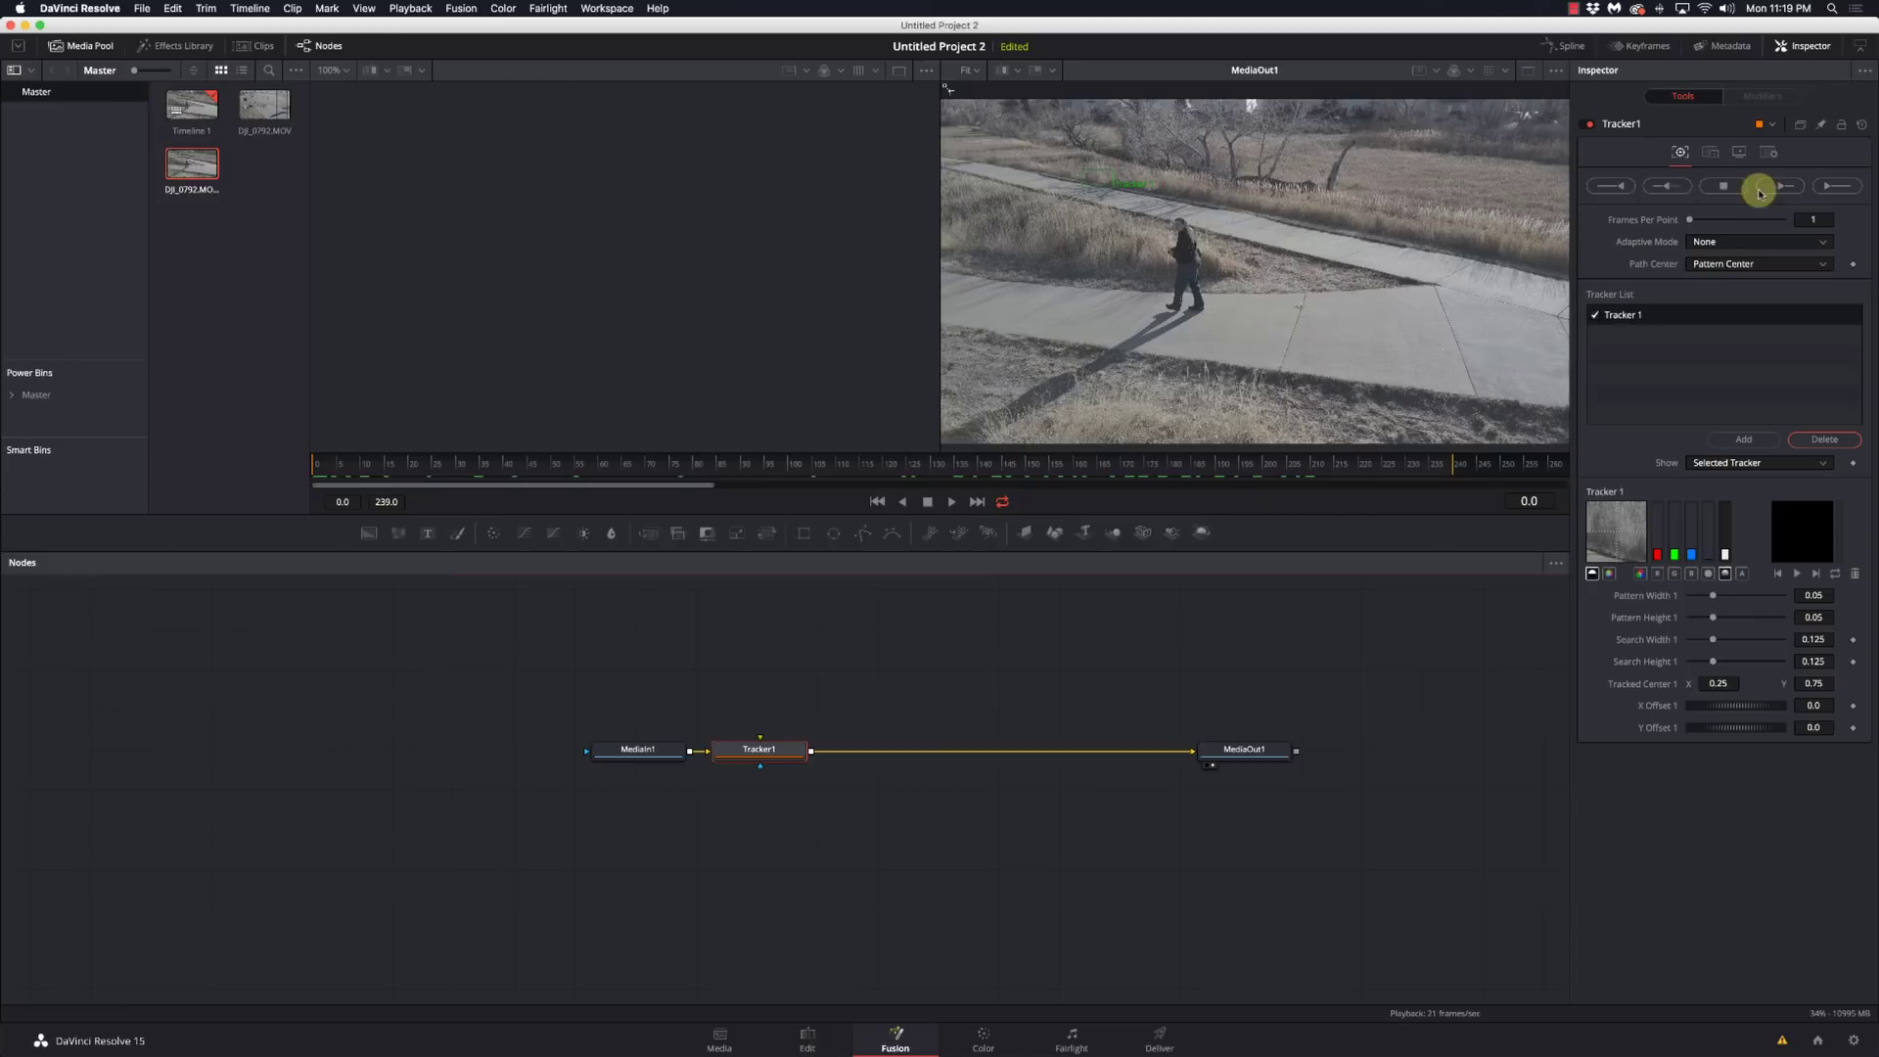
# - Set Tracker1's Adaptive Mode to Best match and lower Match Tolerance from 0.1 to 0.0256
pyautogui.click(1713, 242)
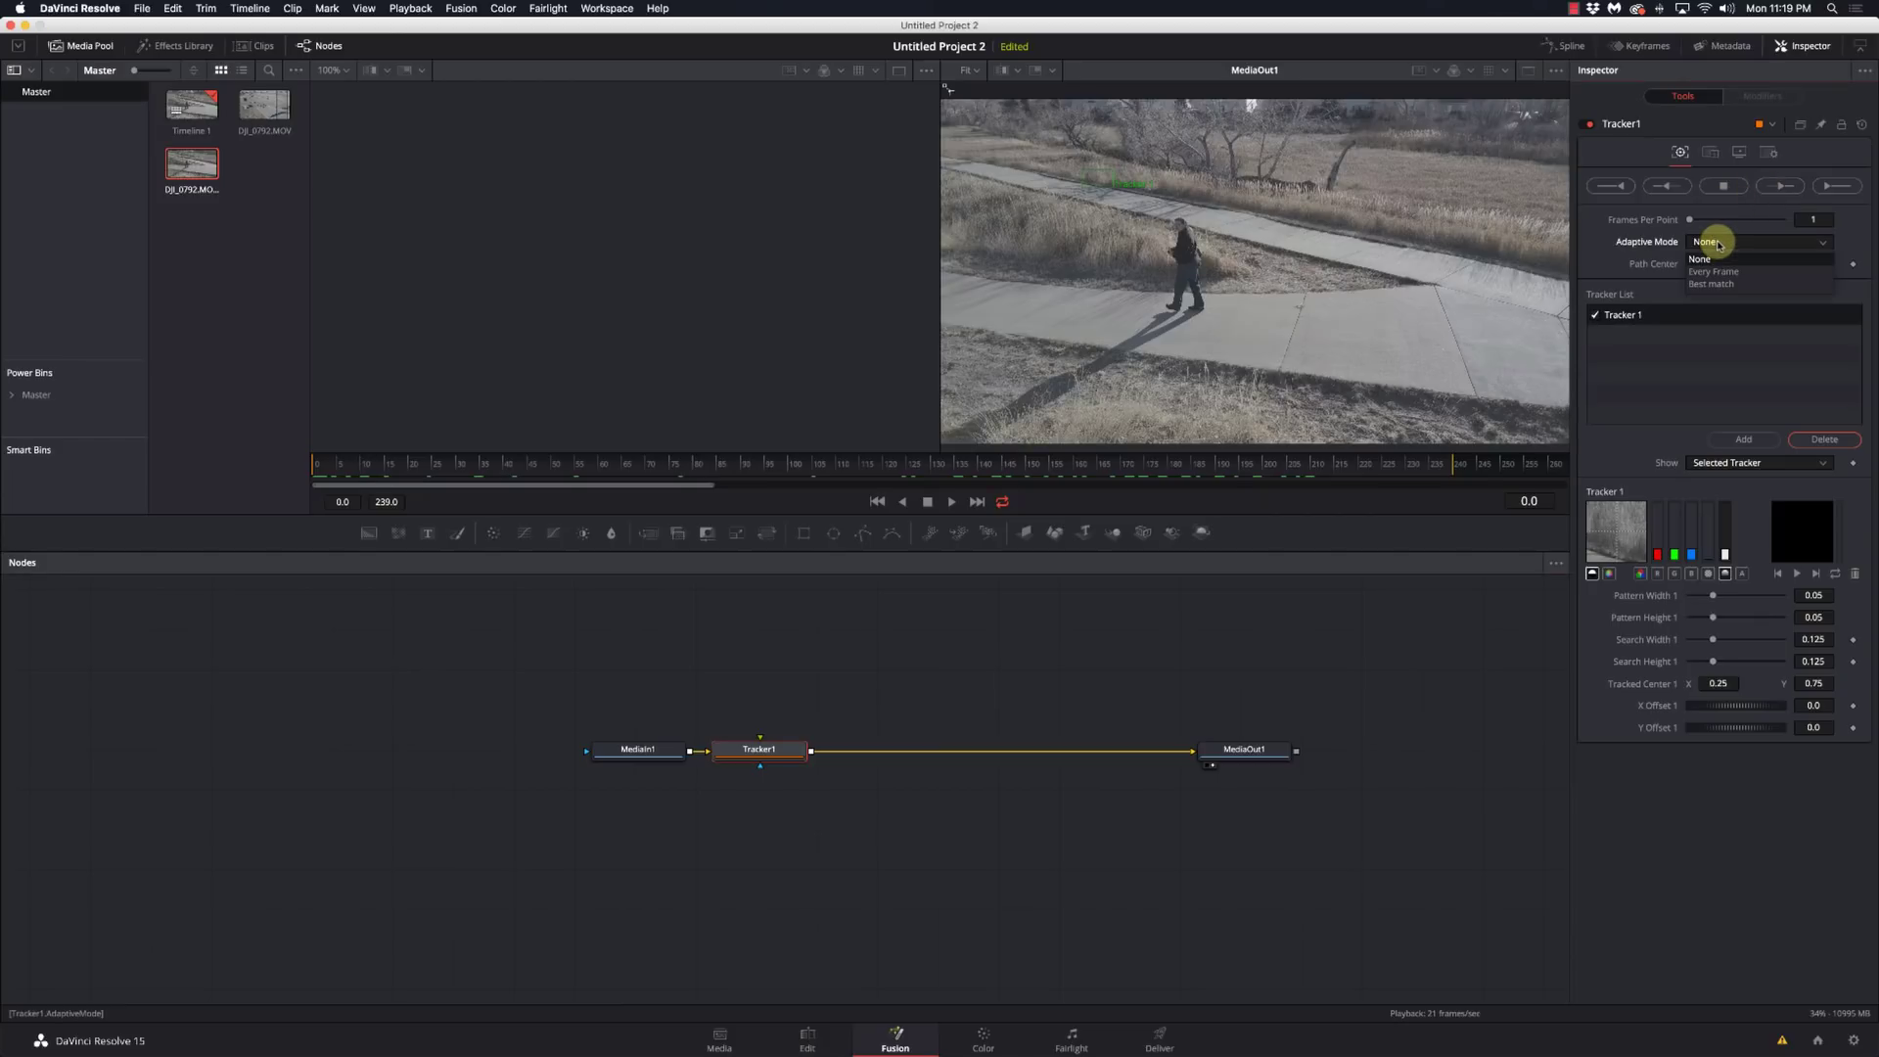
pyautogui.click(1756, 285)
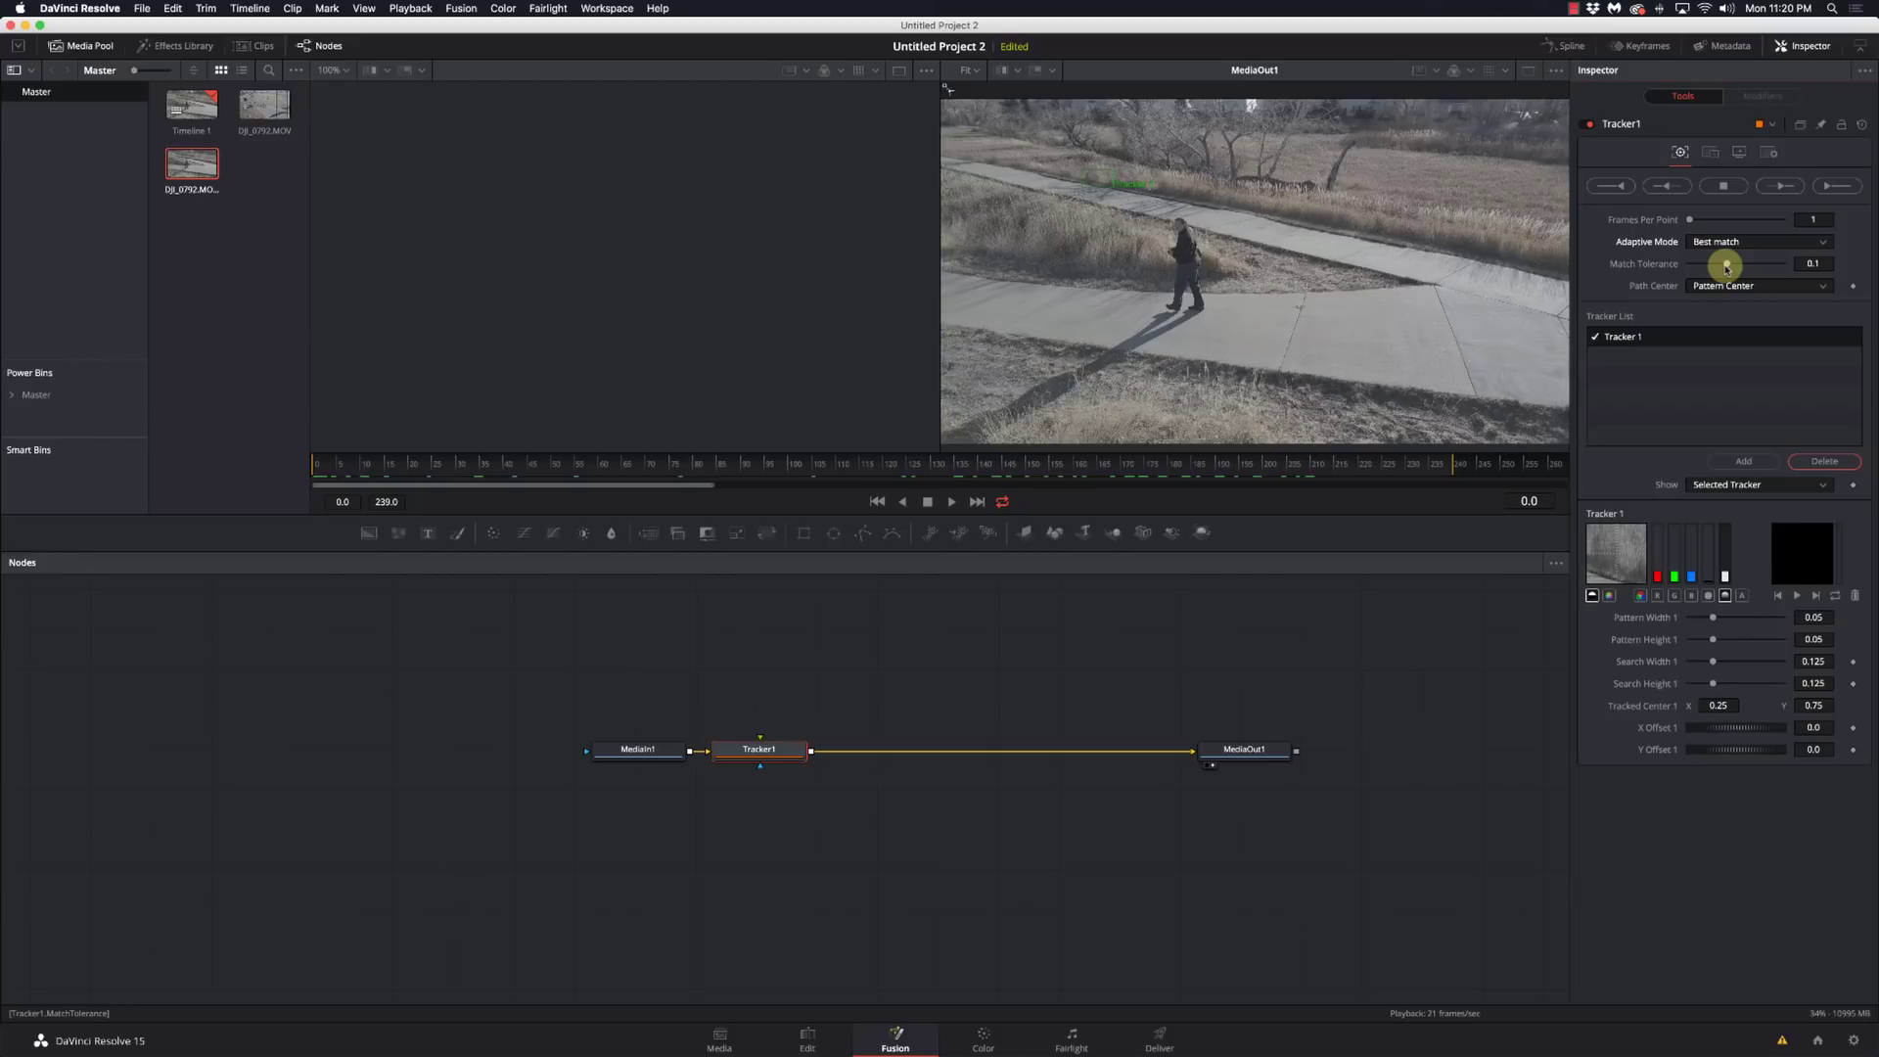
pyautogui.moveTo(1726, 265); pyautogui.dragTo(1697, 270)
pyautogui.moveTo(1699, 268); pyautogui.dragTo(1703, 270)
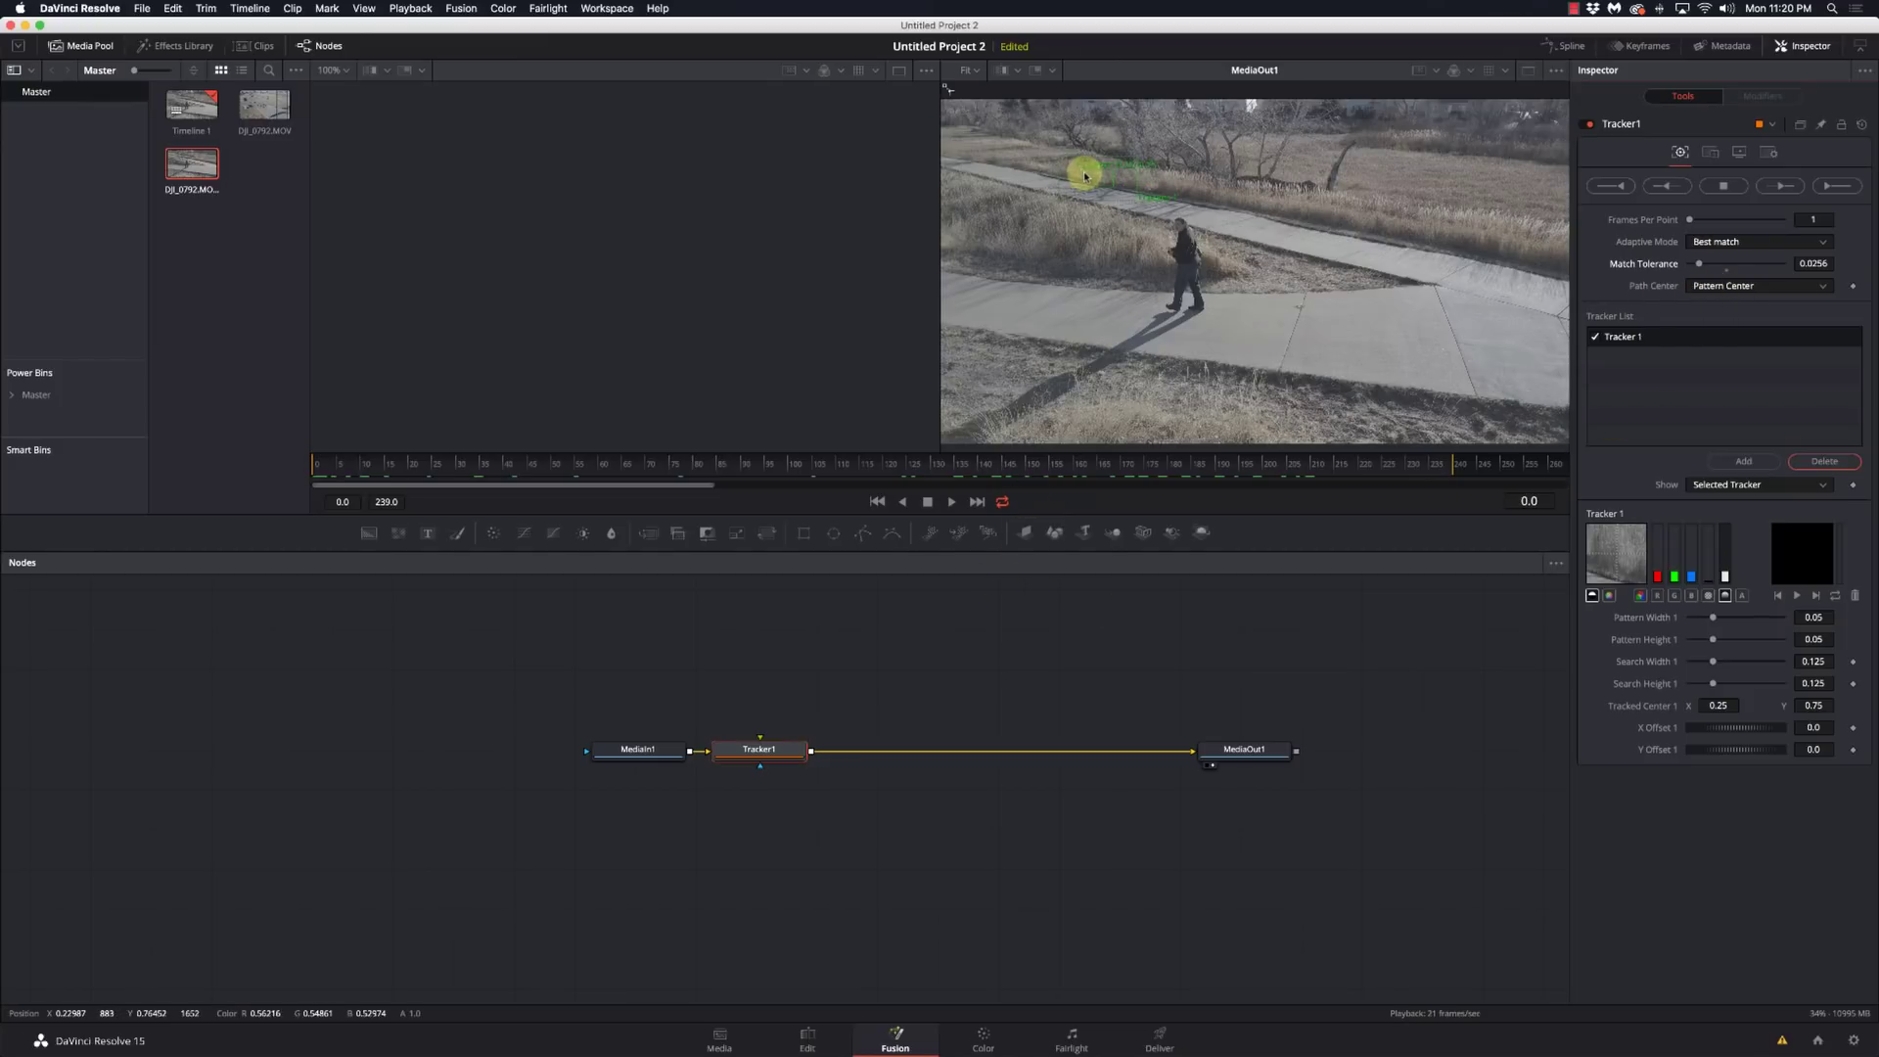
# - Drag Tracker1's pattern box onto the walking man's head and upper body
pyautogui.moveTo(1083, 177); pyautogui.dragTo(1211, 255)
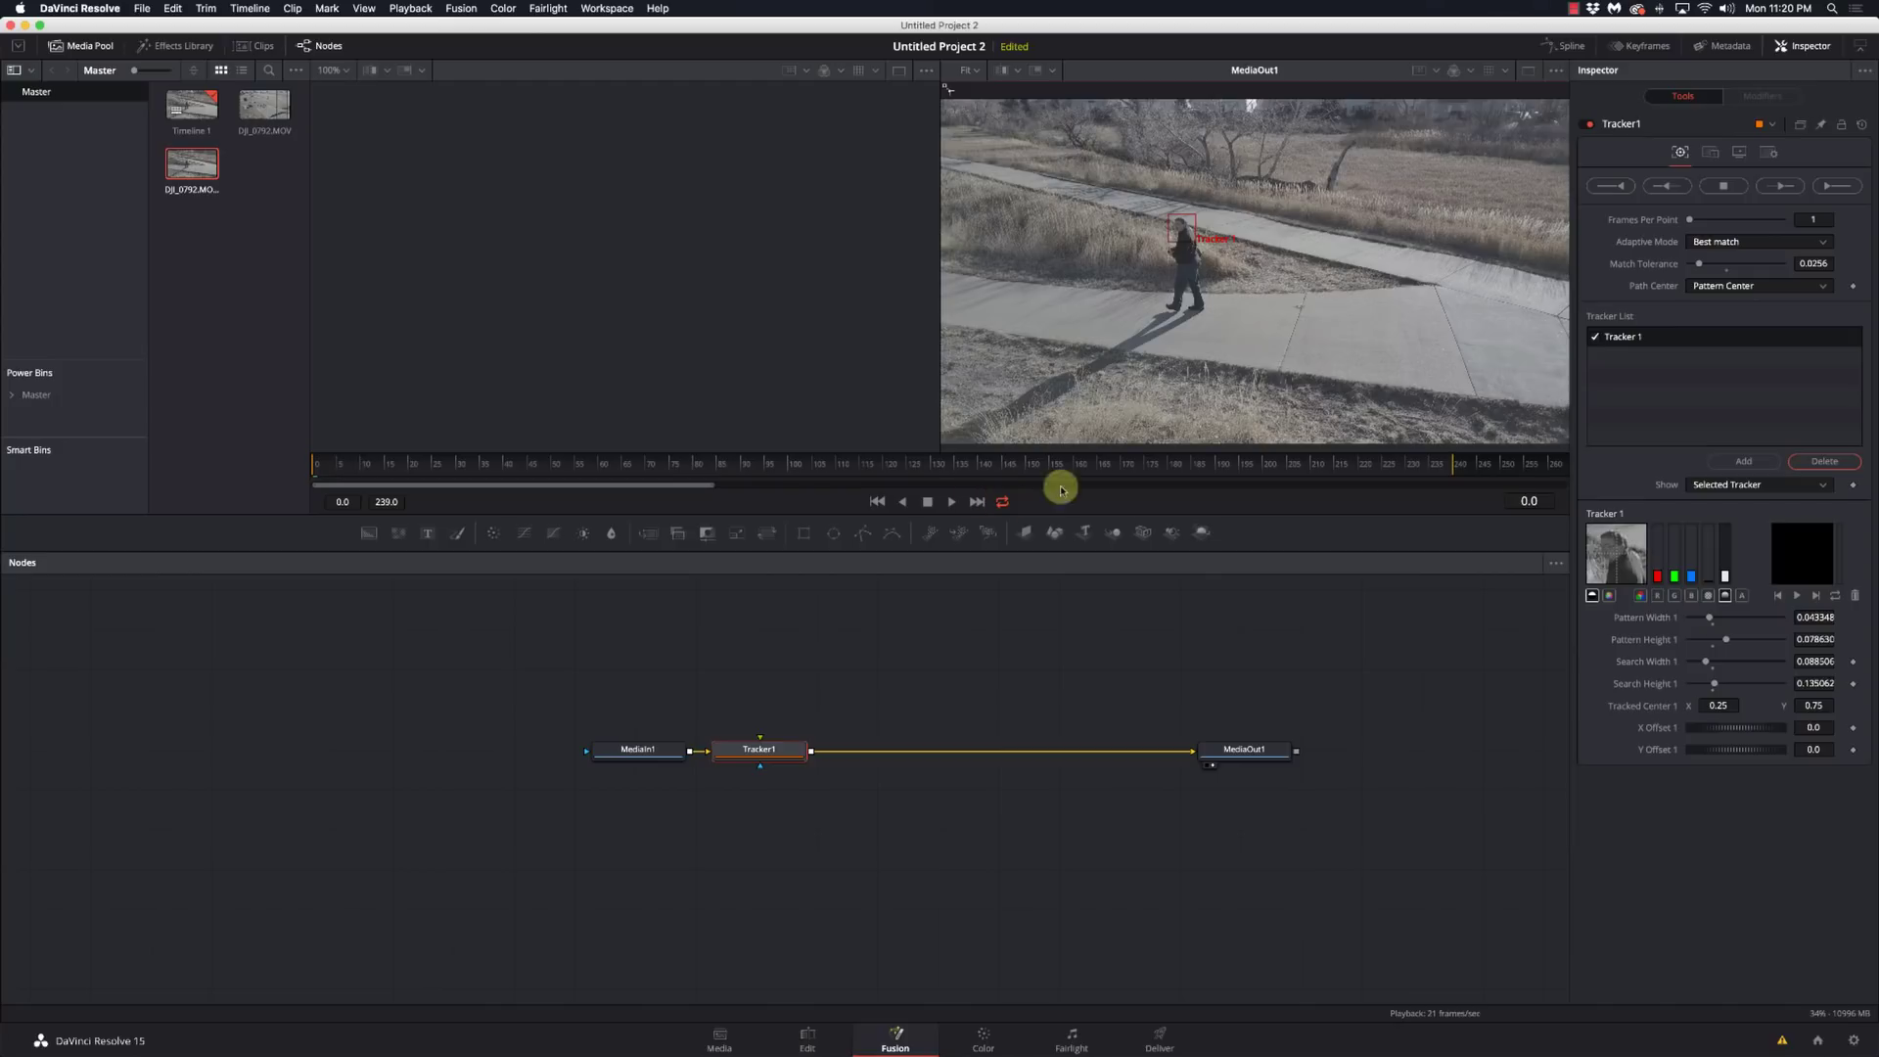
# - Run Track Forward on Tracker1 across frames 0–239
pyautogui.click(1840, 187)
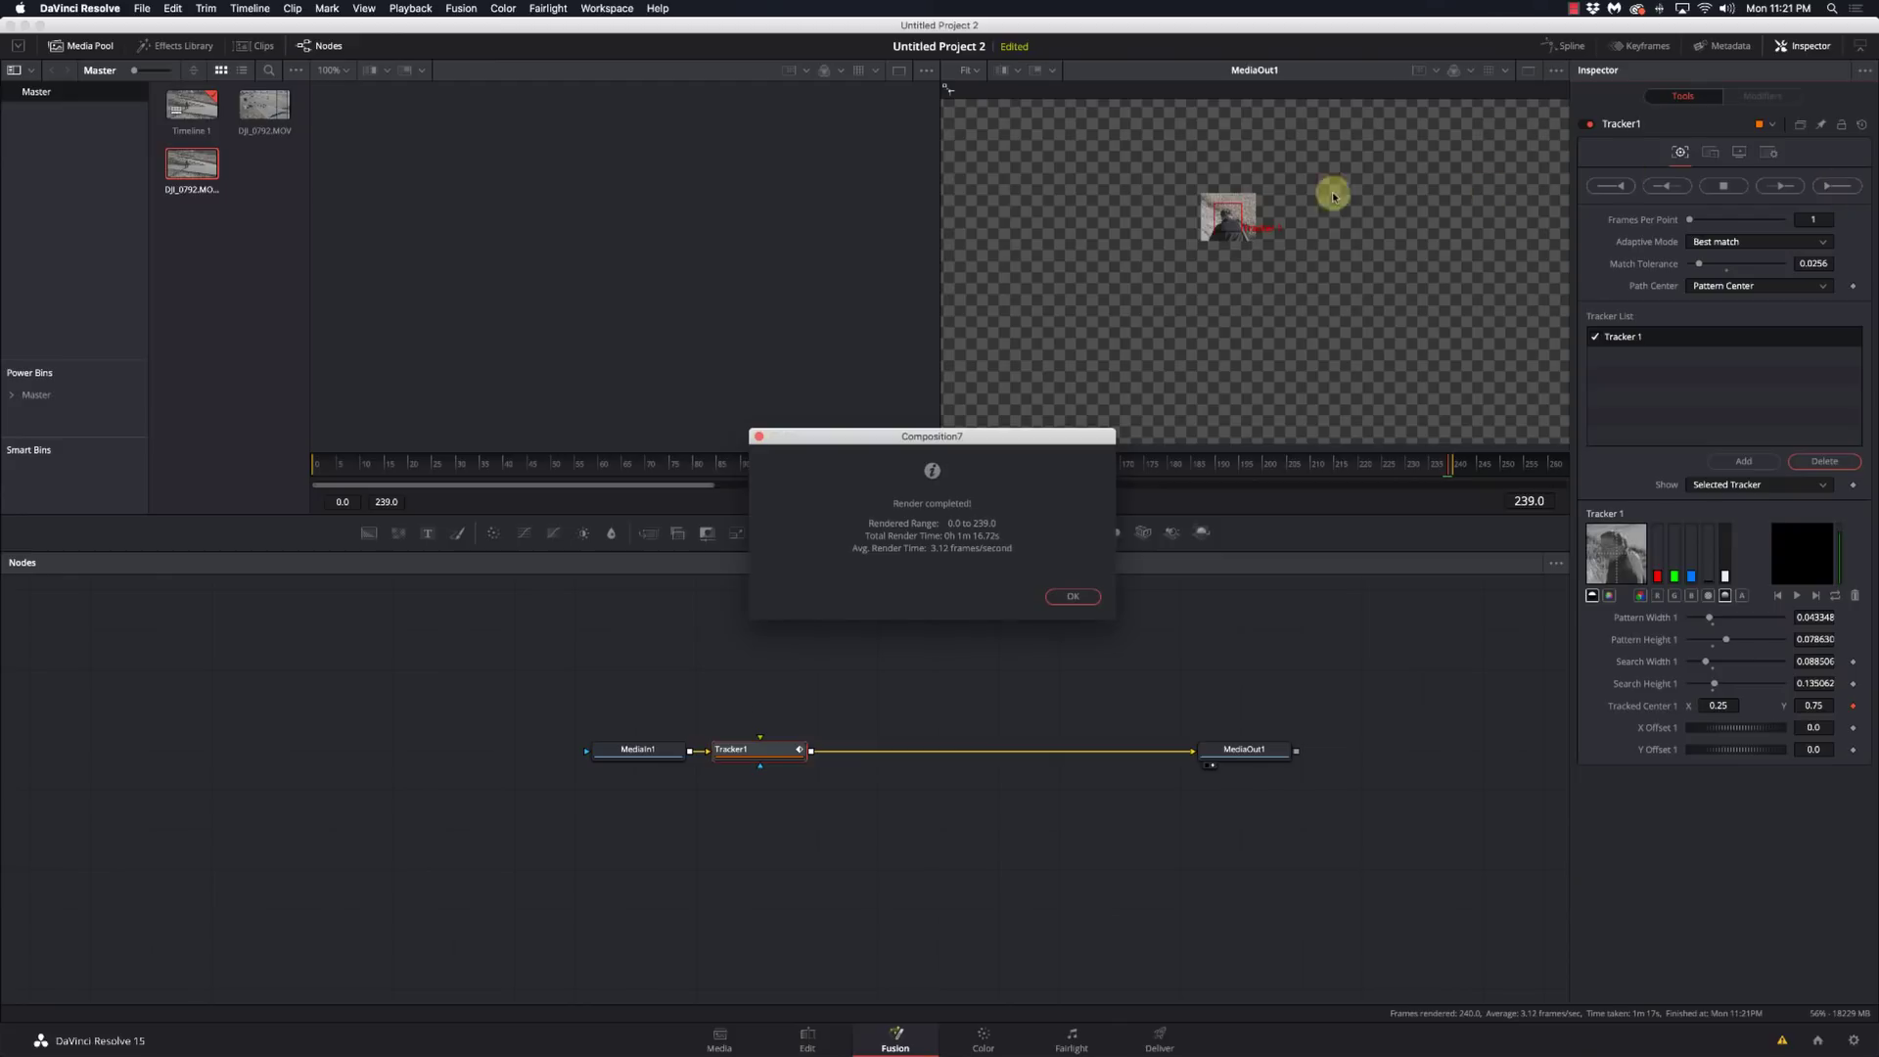
# - Dismiss the render notice, nudge Tracker1 right and return to the first frame
pyautogui.click(1064, 598)
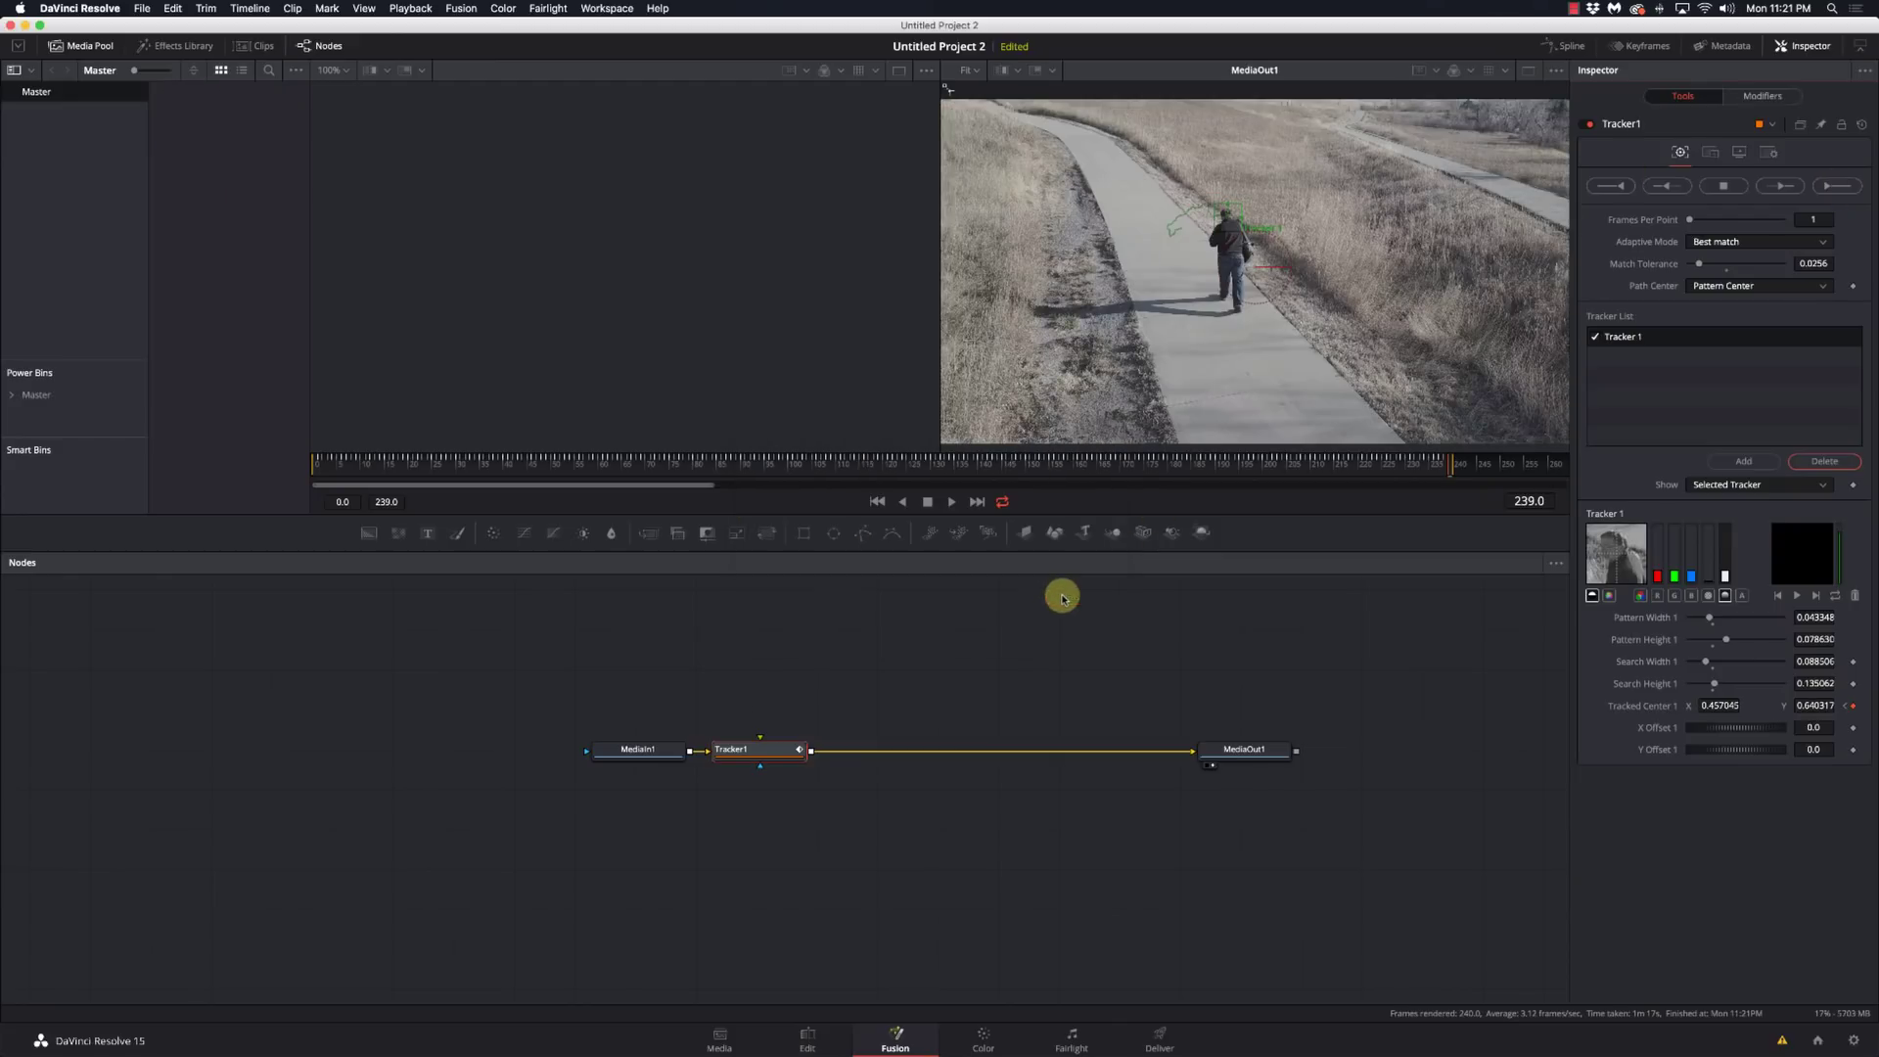
pyautogui.moveTo(769, 757); pyautogui.dragTo(823, 762)
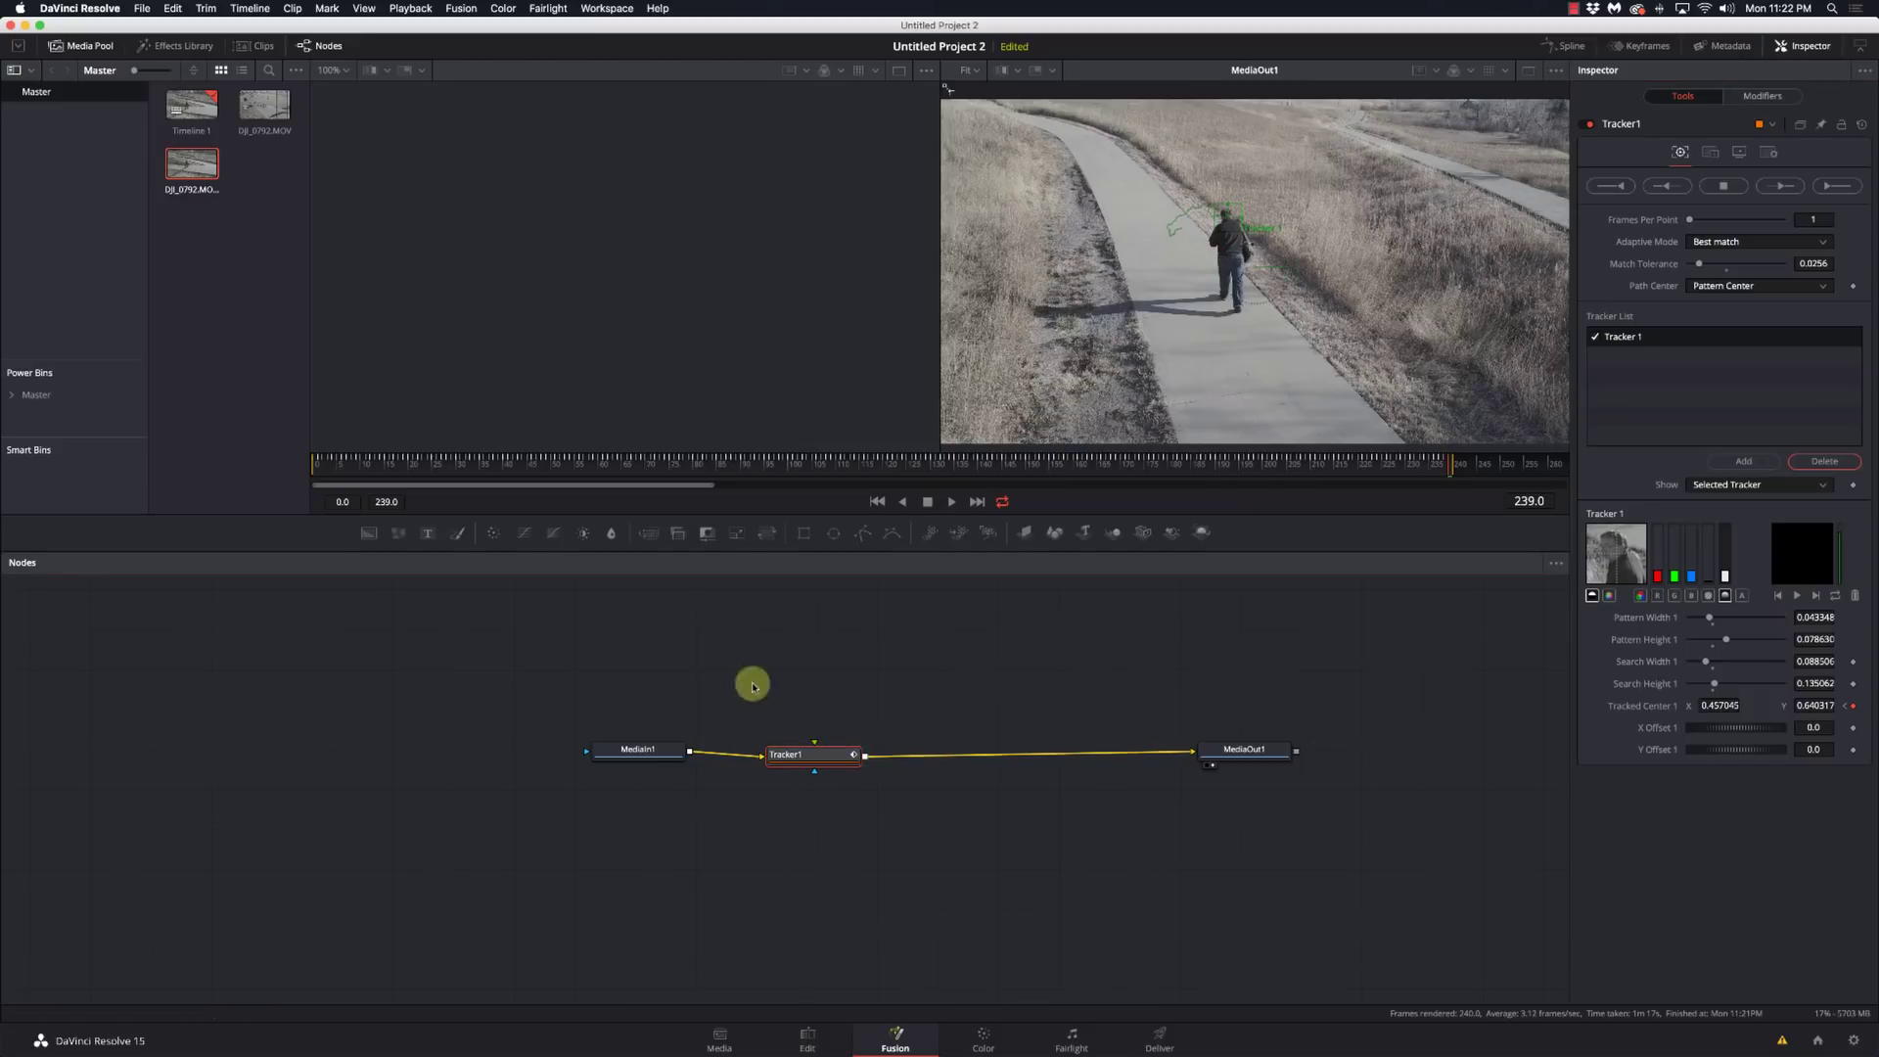
pyautogui.click(878, 503)
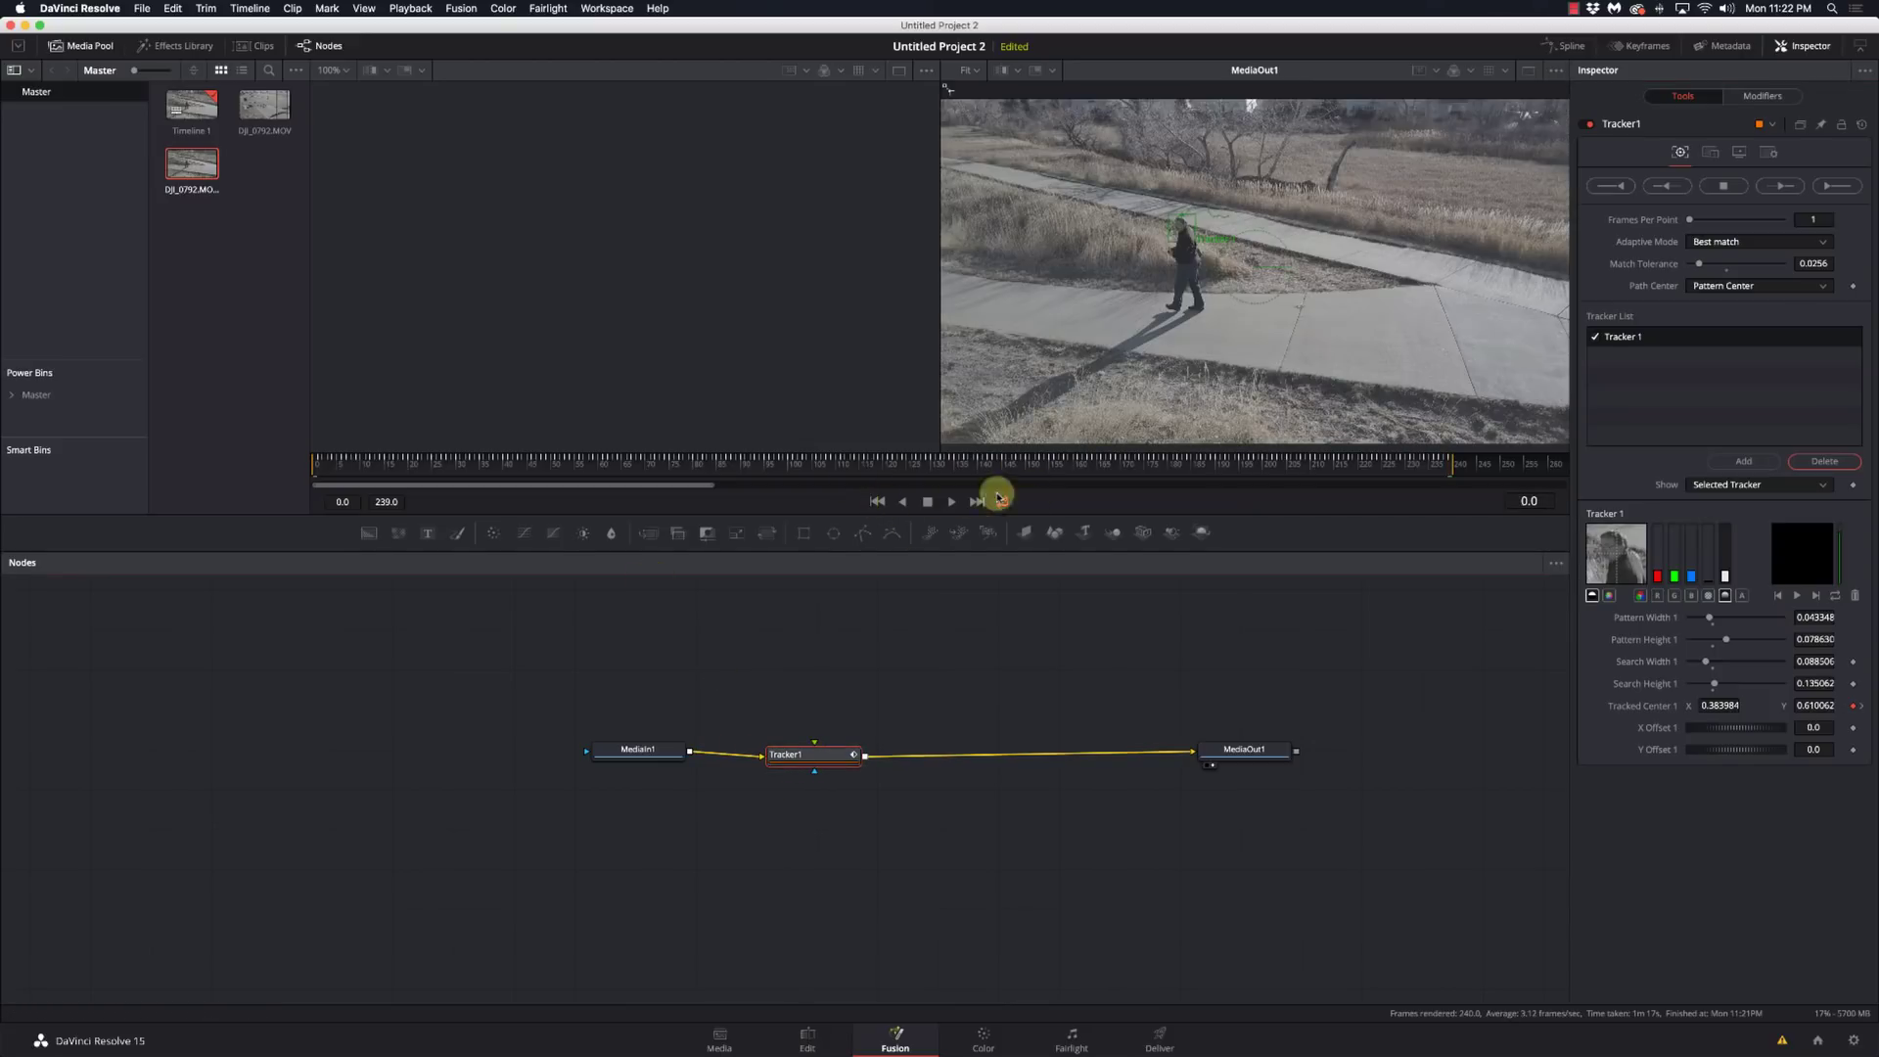
pyautogui.click(780, 649)
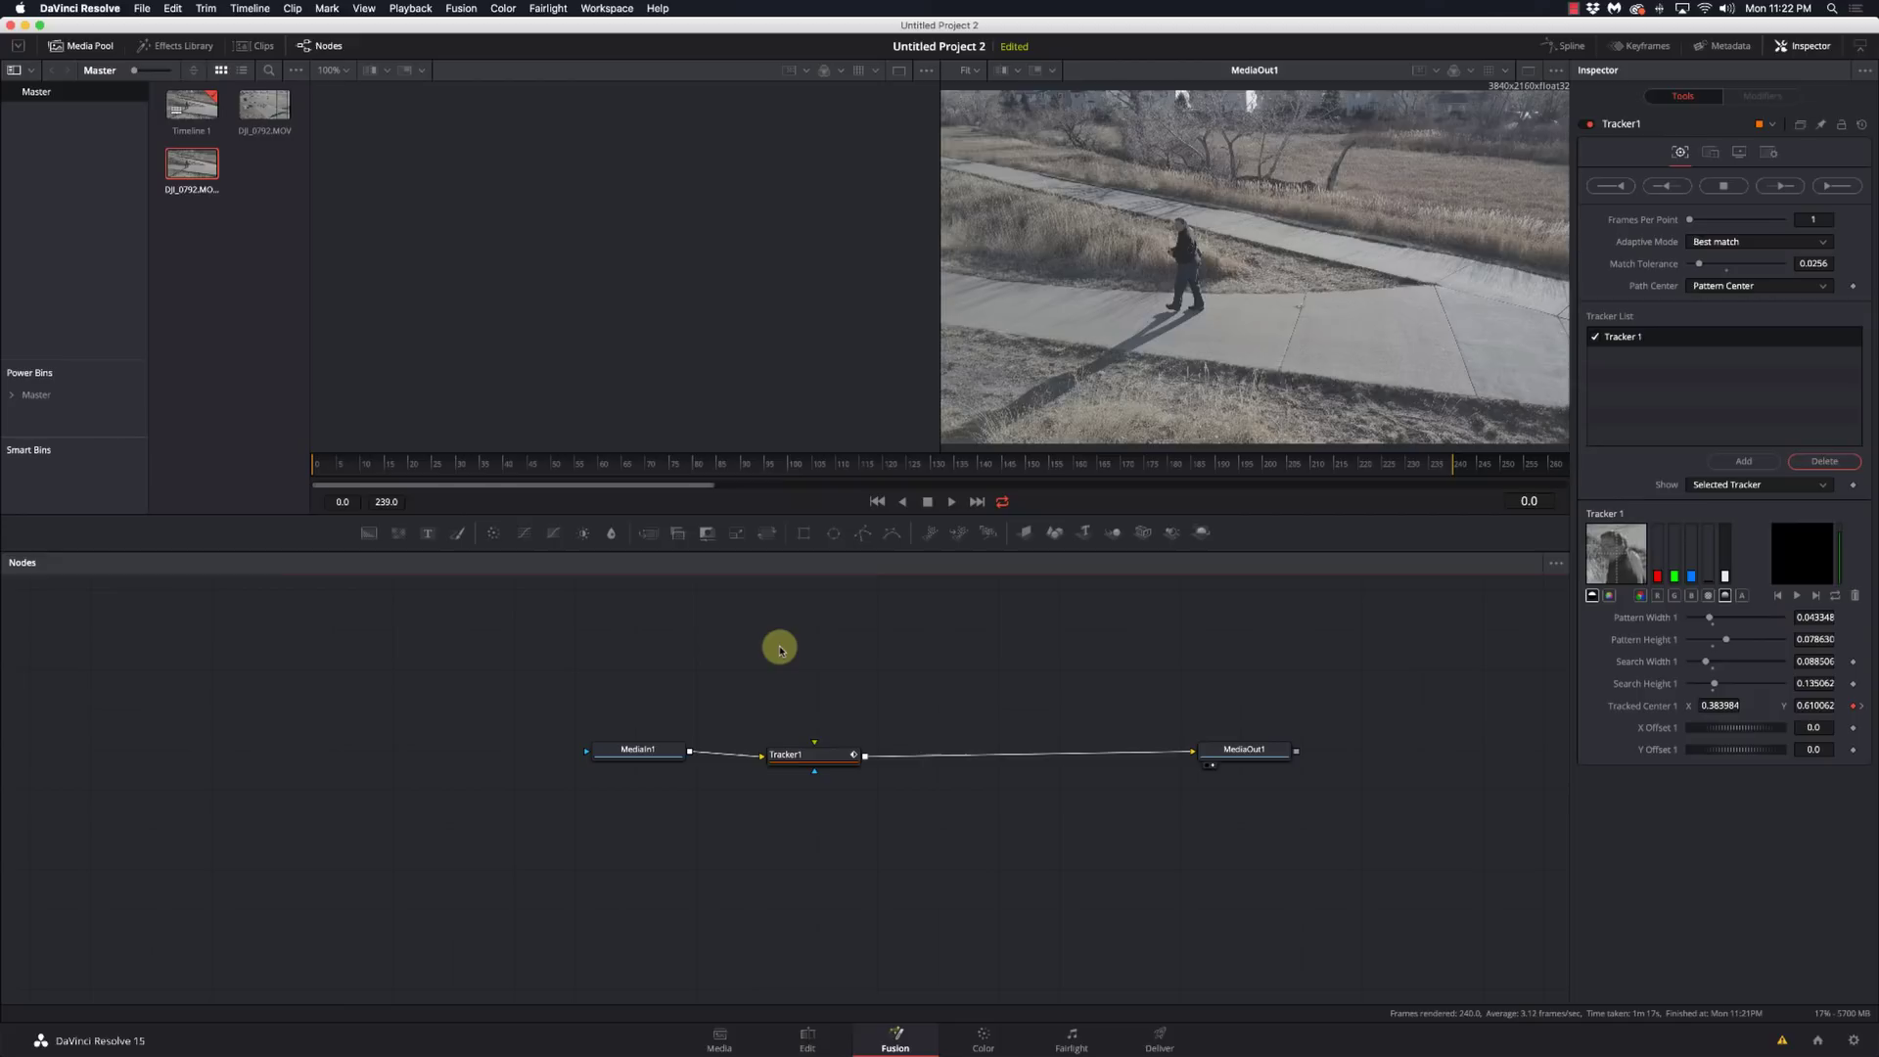
# - Add a Text+ node with the name label and wire it into Tracker1's foreground input
pyautogui.hotkey('shift', 'space')
pyautogui.write('txt')
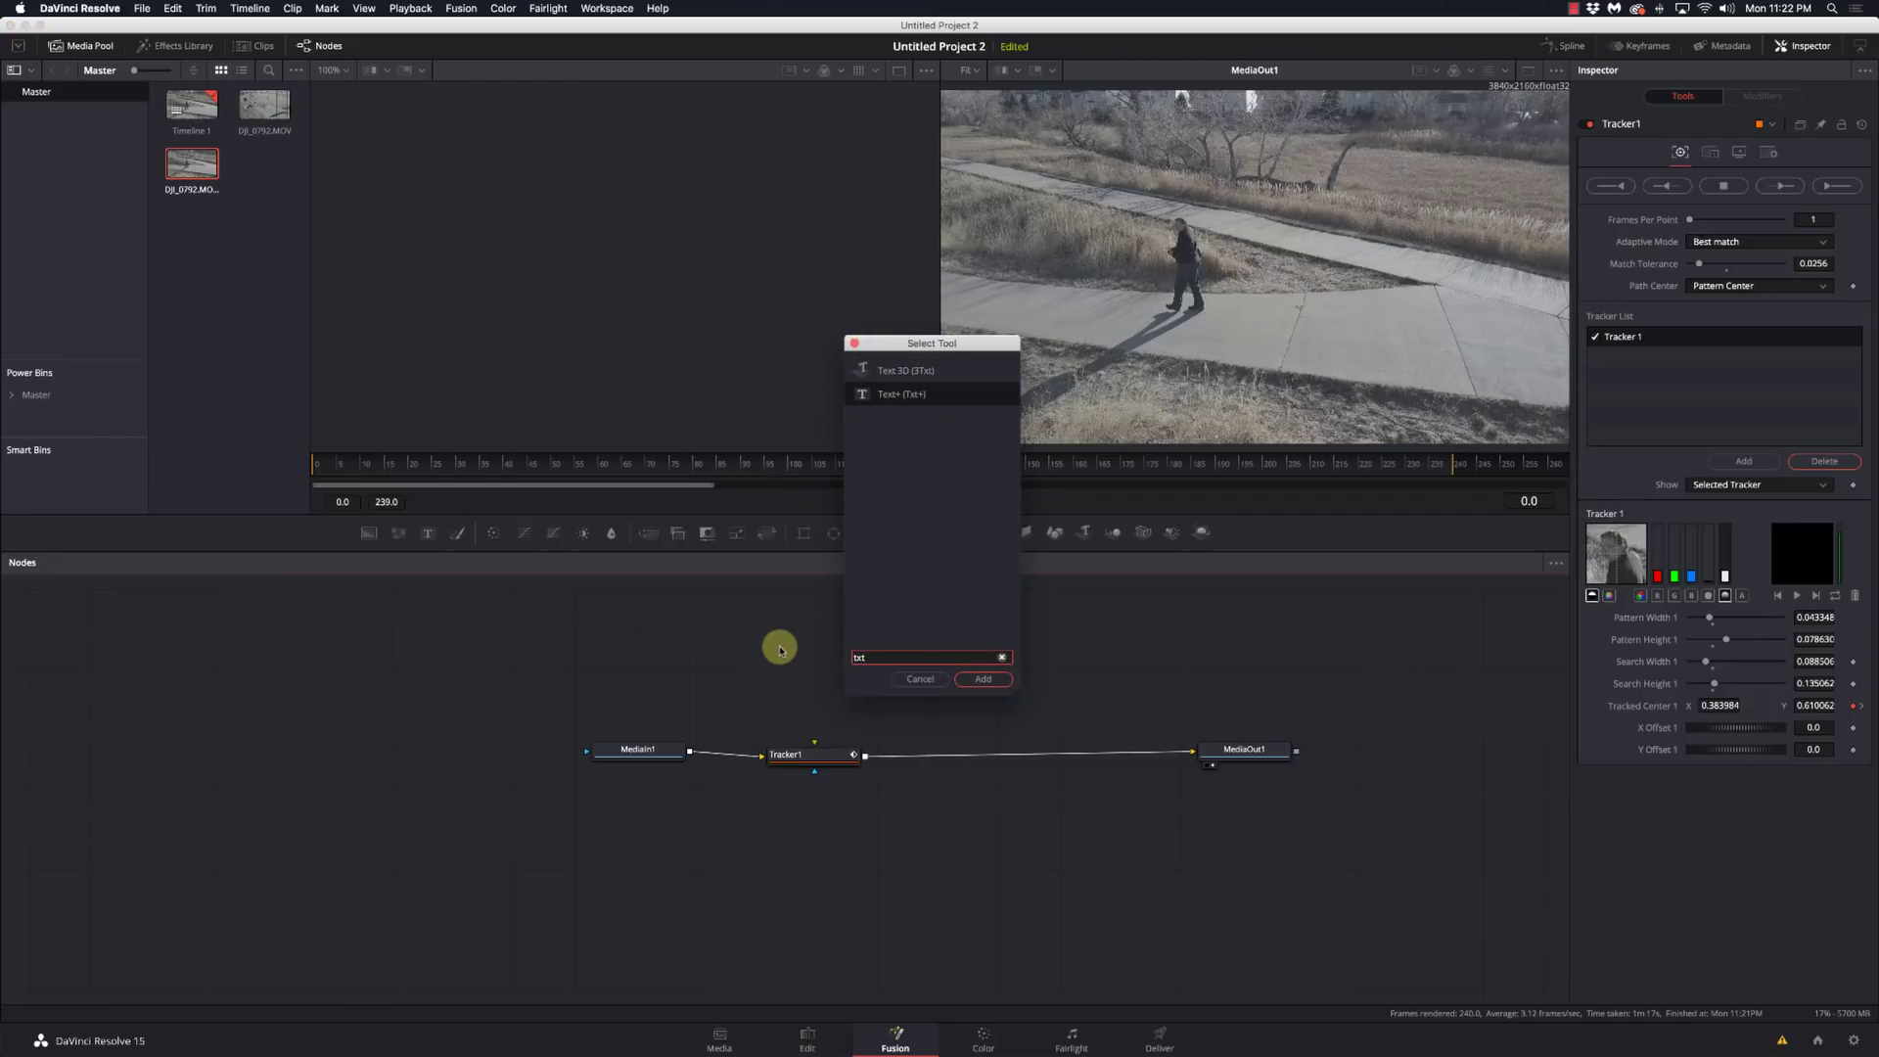
pyautogui.press('Return')
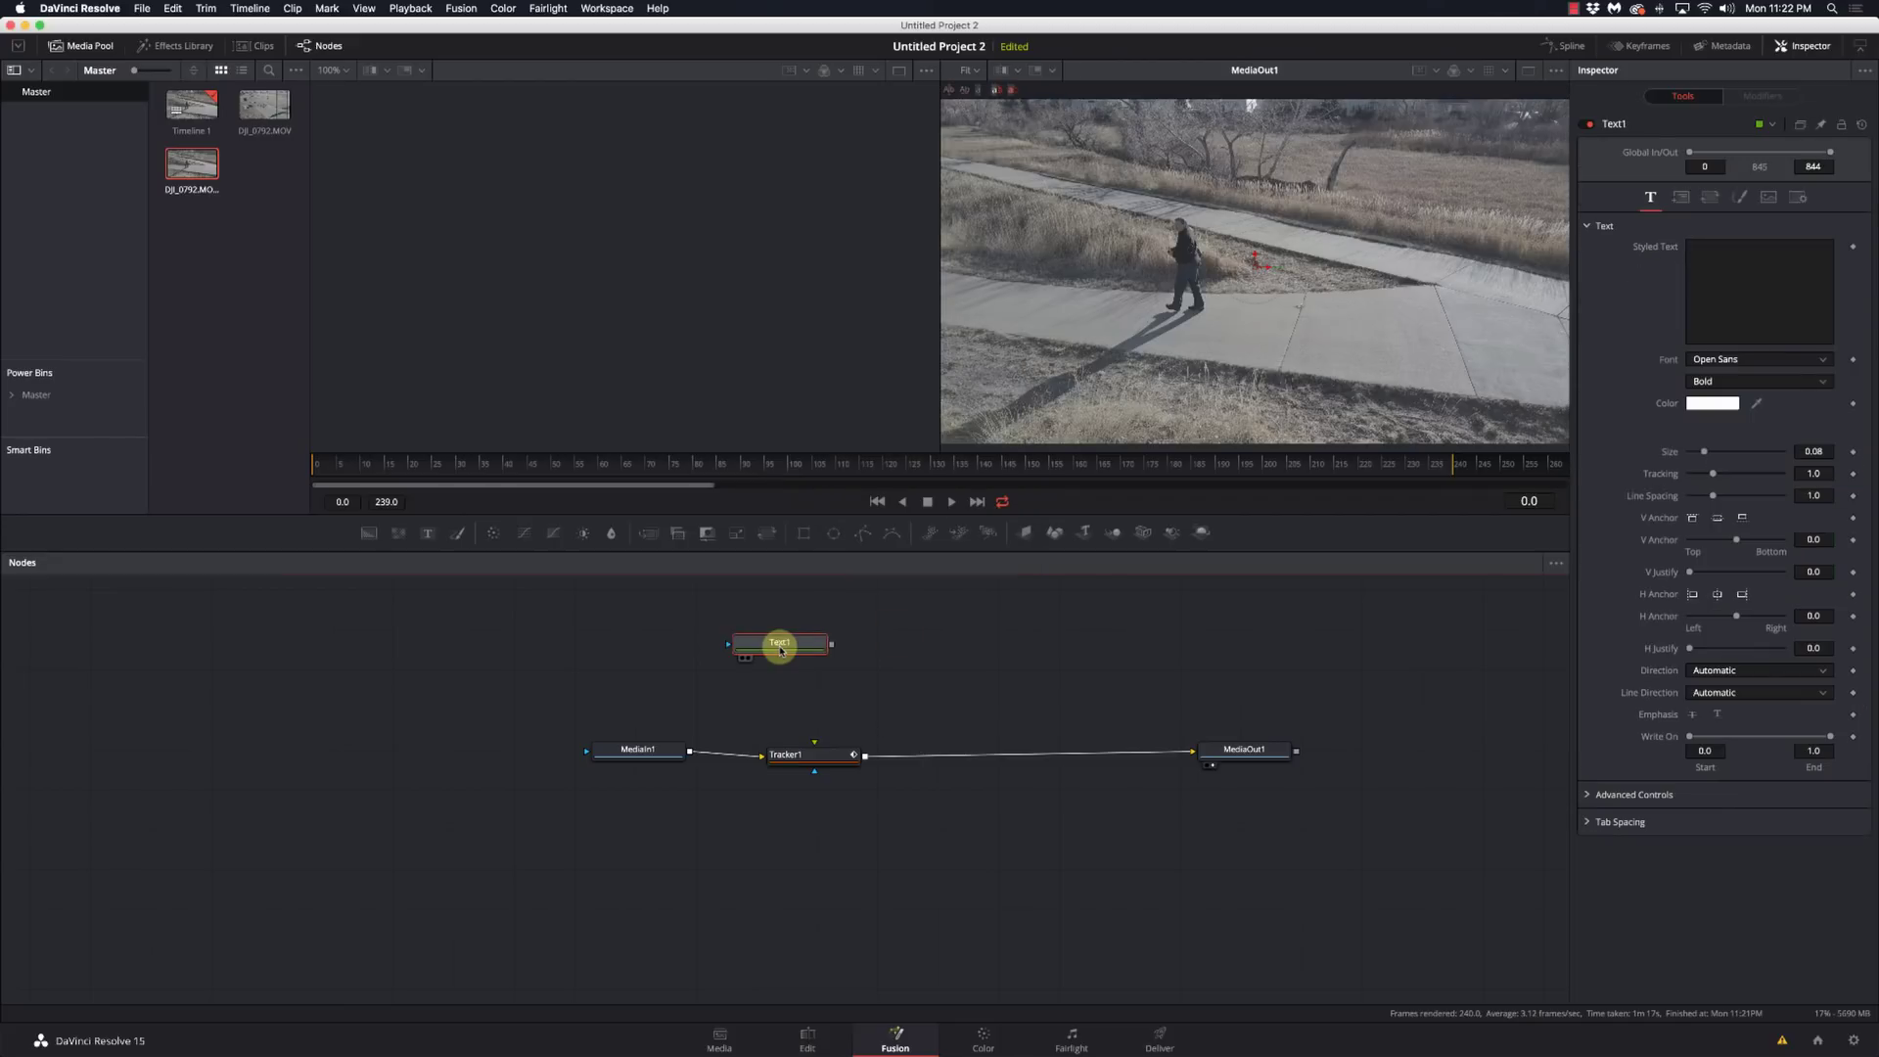
pyautogui.click(1714, 282)
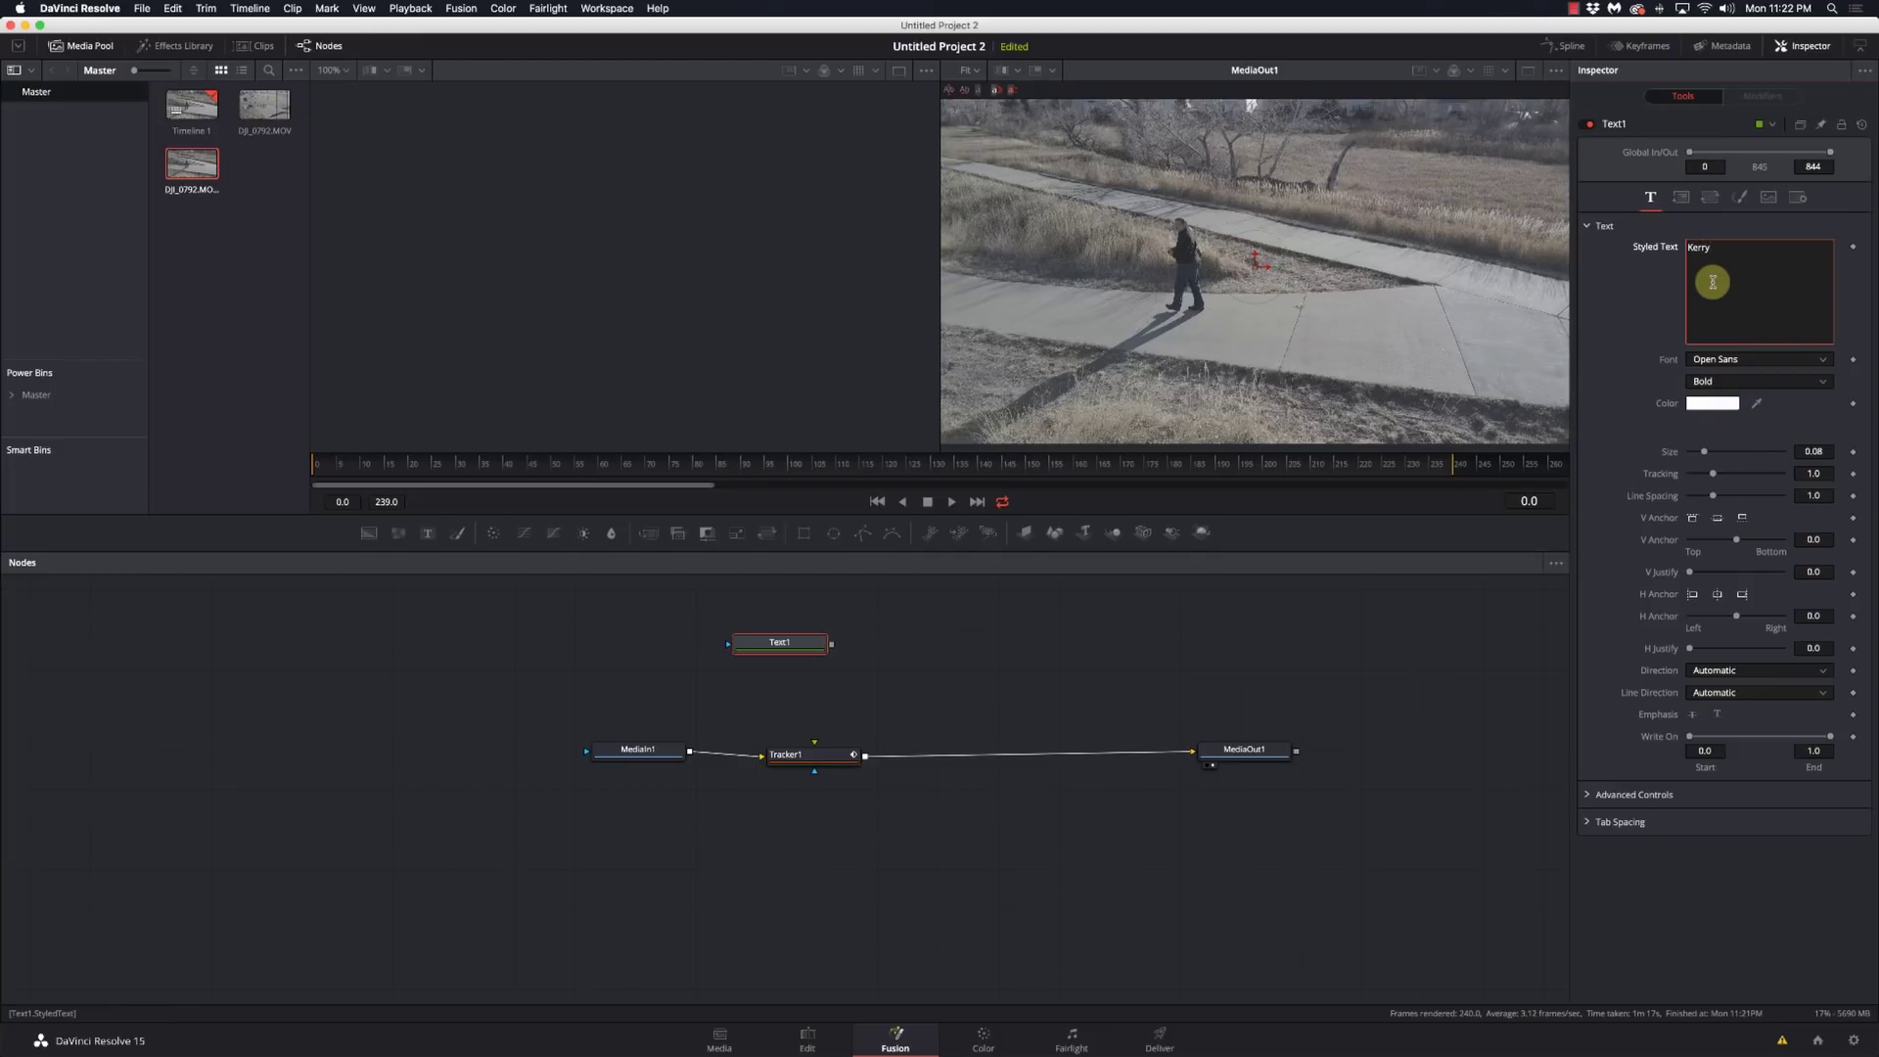
pyautogui.click(828, 709)
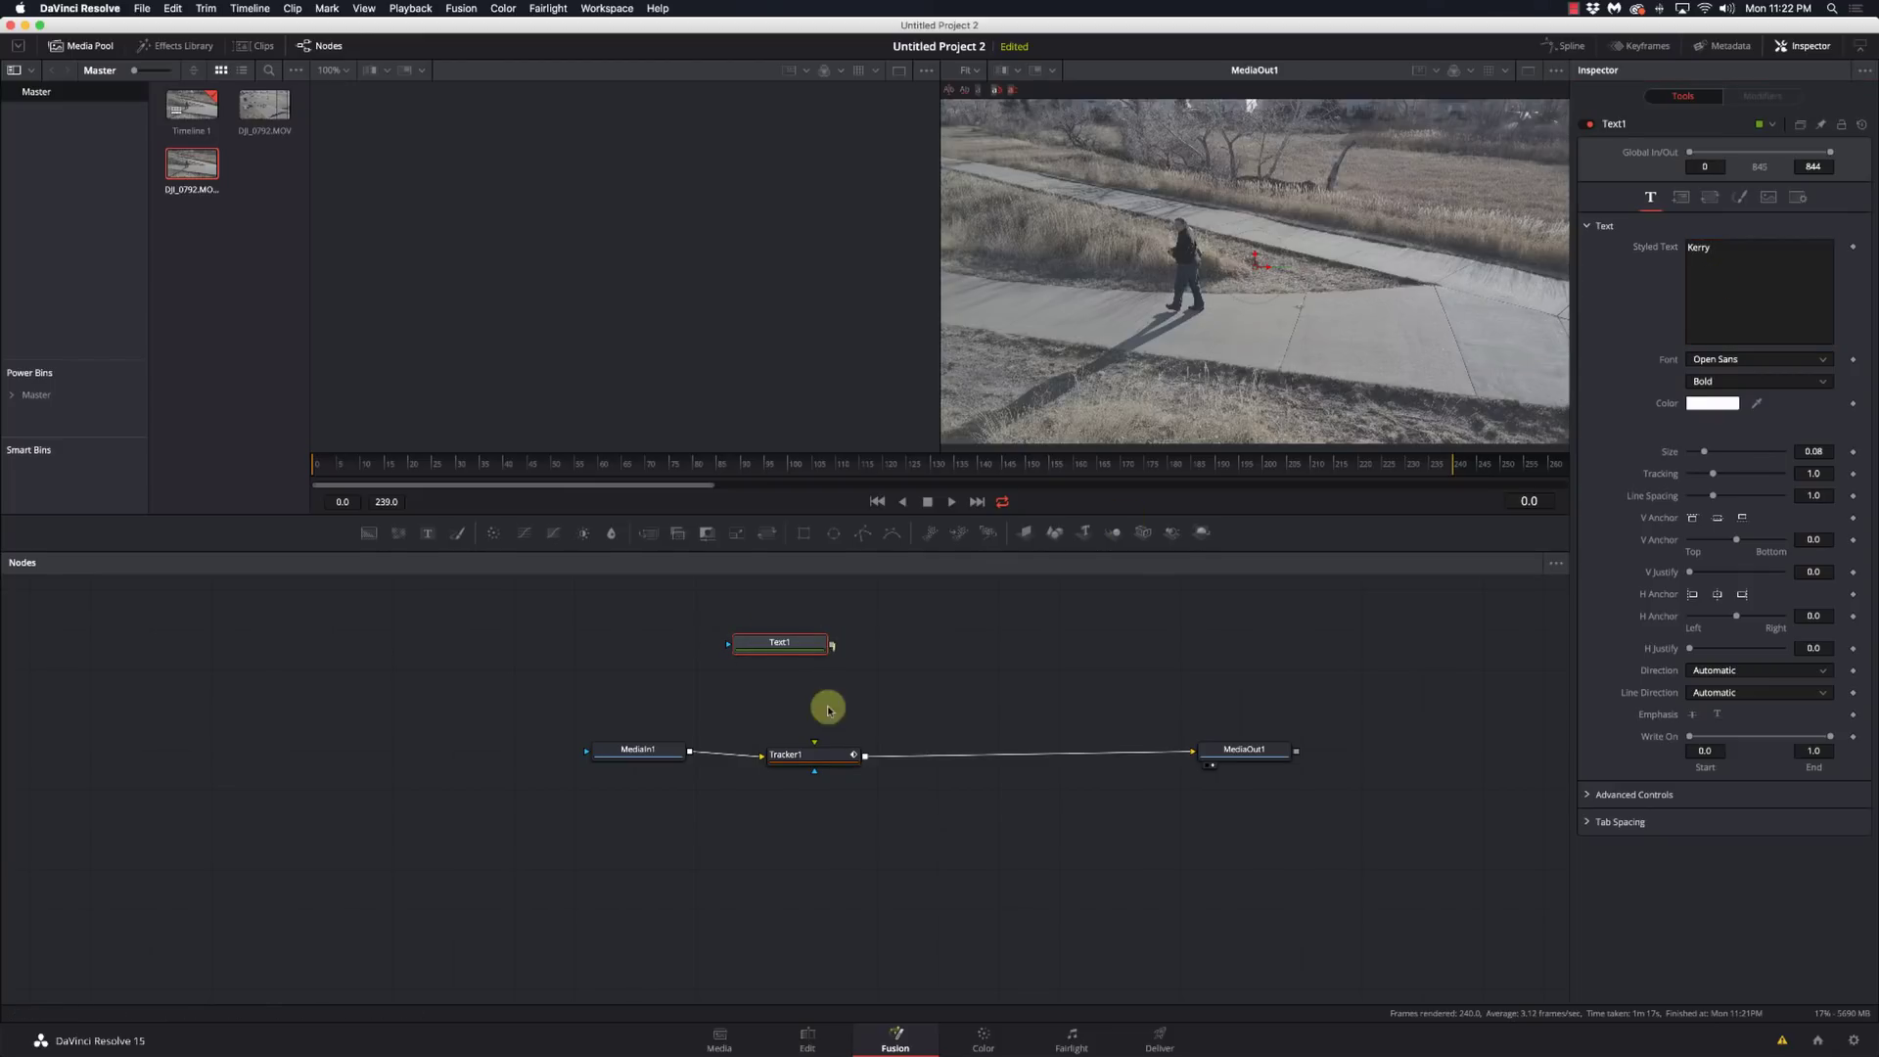
pyautogui.moveTo(832, 646); pyautogui.dragTo(826, 755)
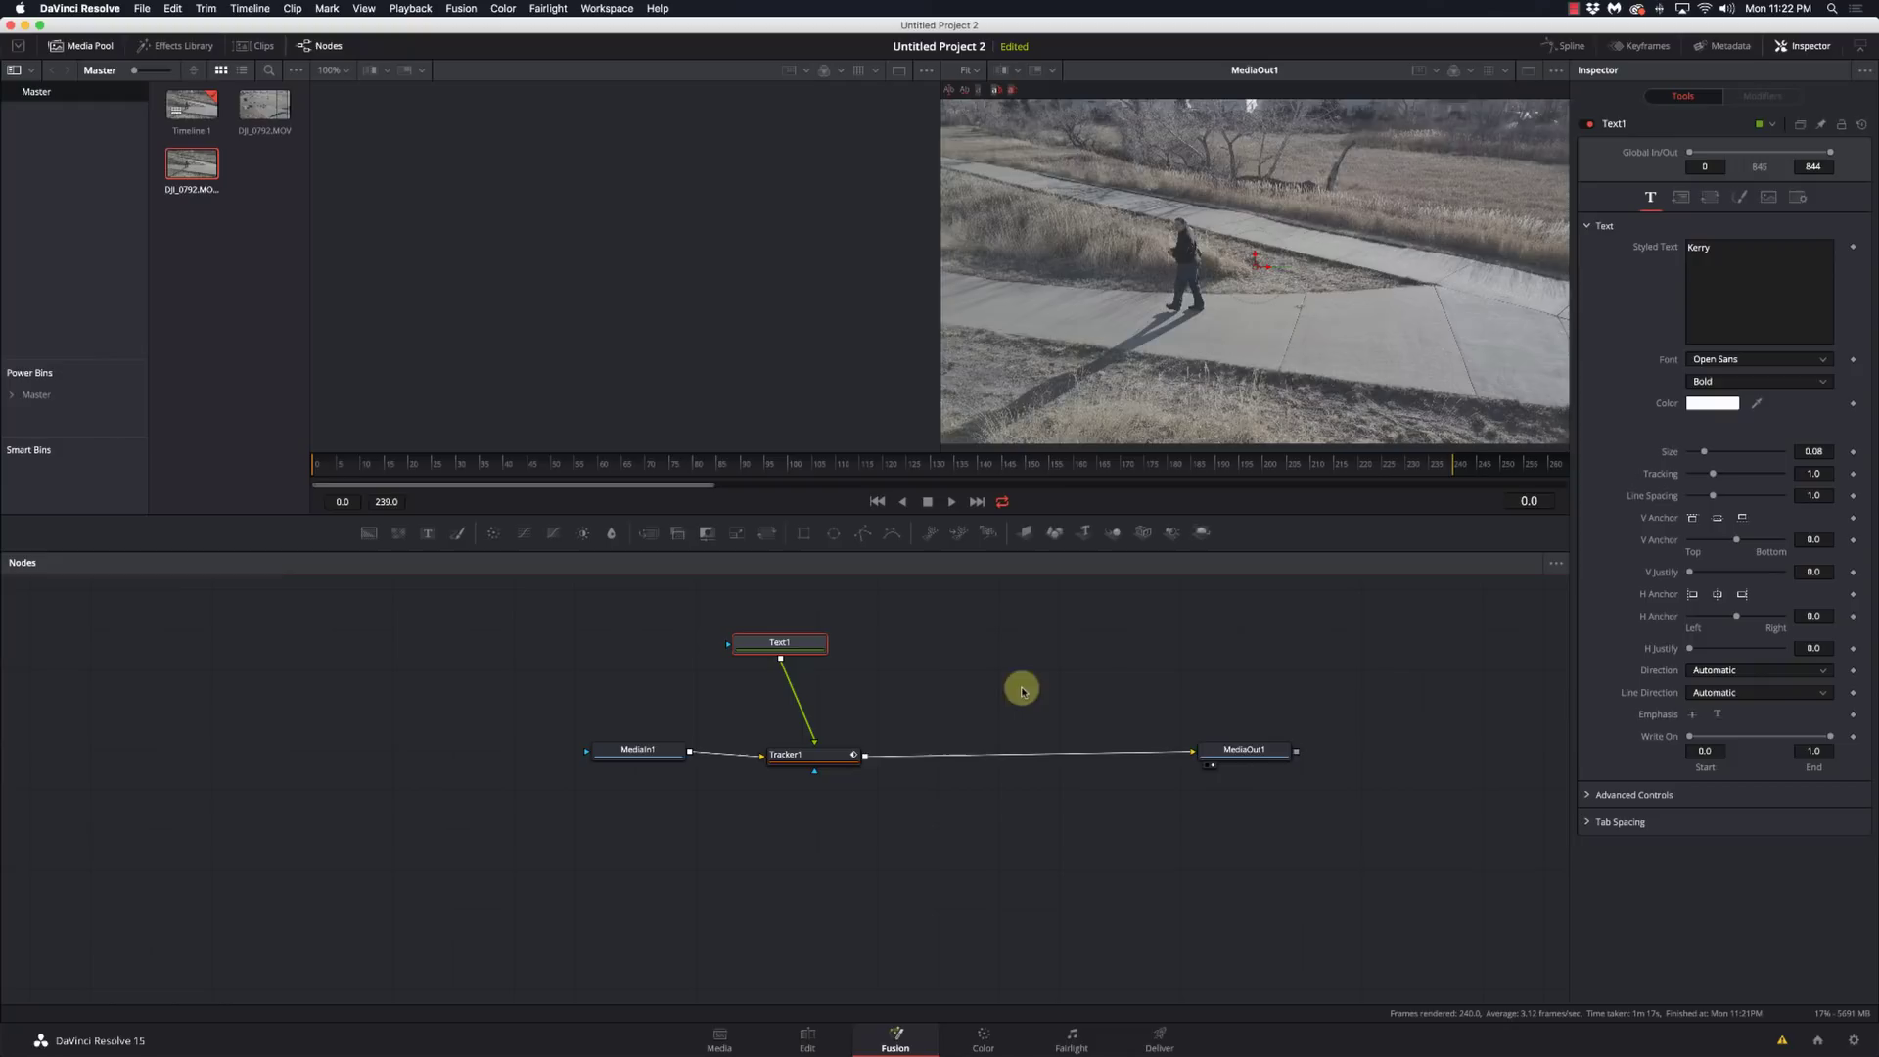
# - Set Tracker1's operation to match-move the title text
pyautogui.click(829, 761)
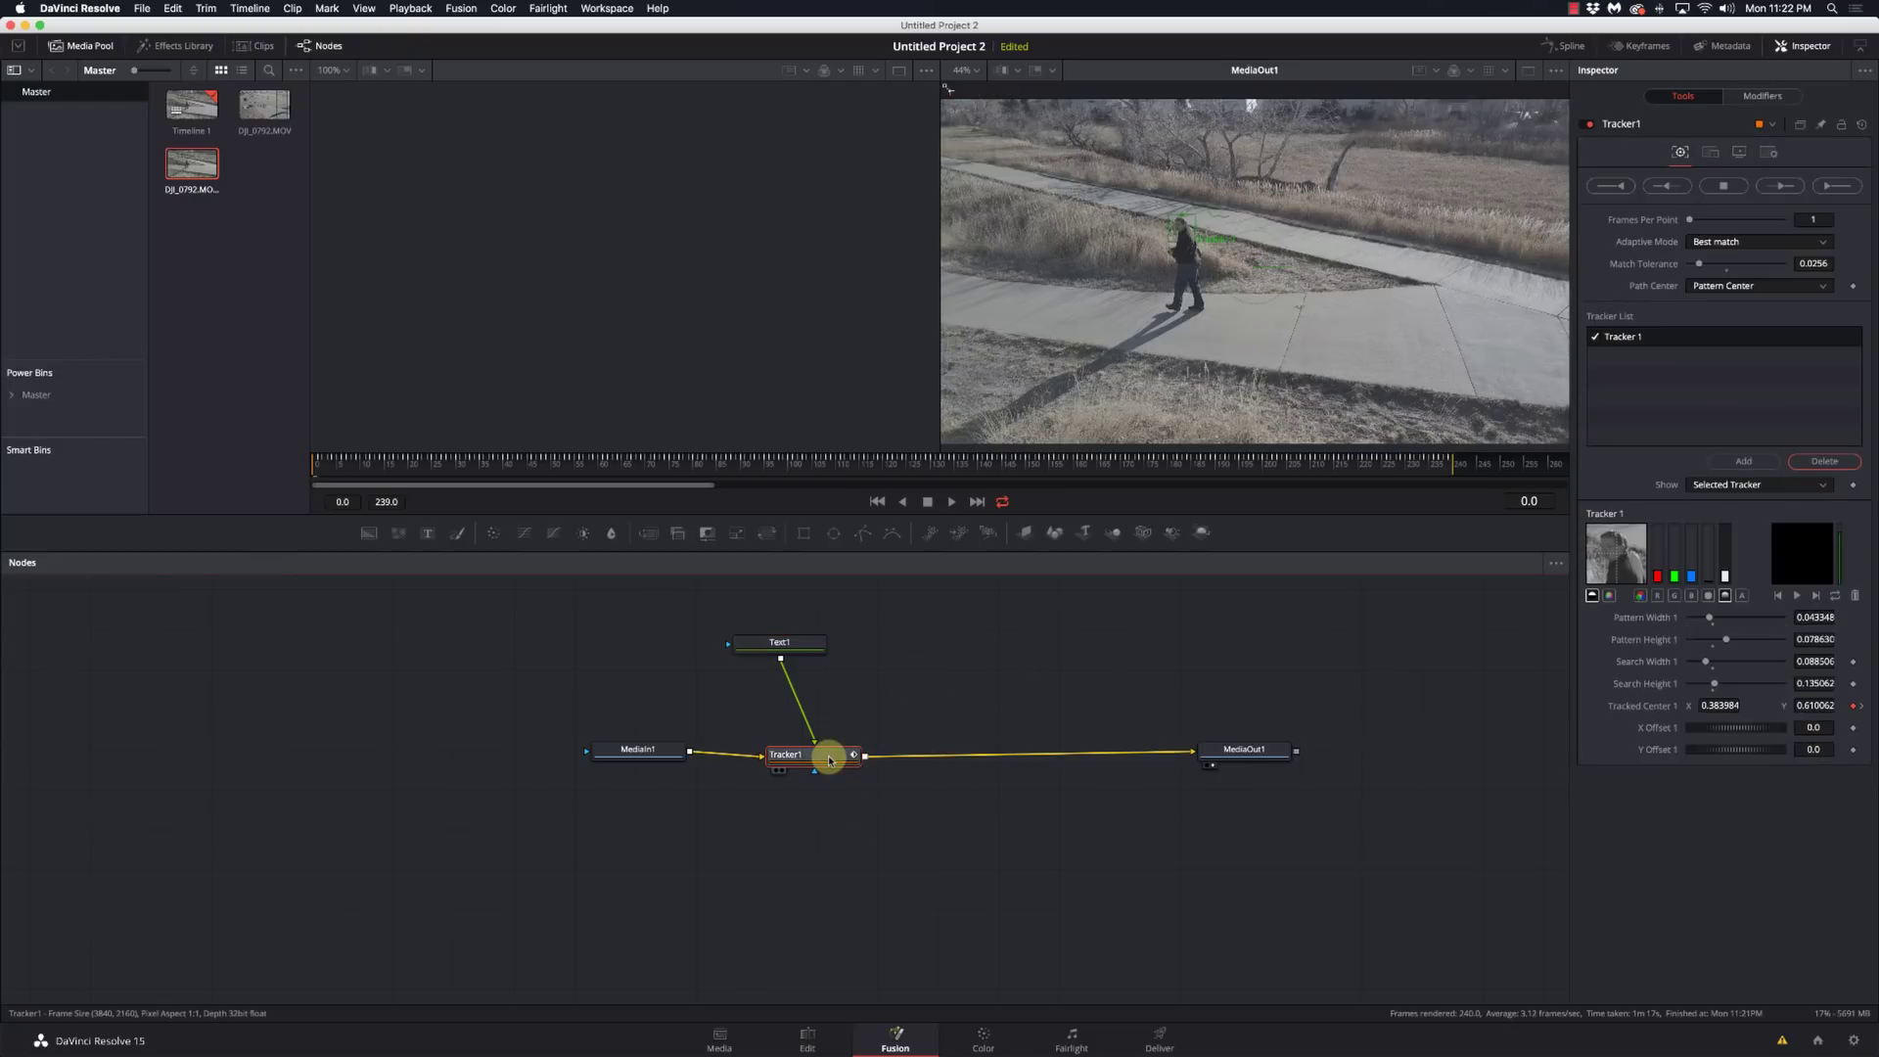
pyautogui.click(1711, 157)
pyautogui.click(1715, 182)
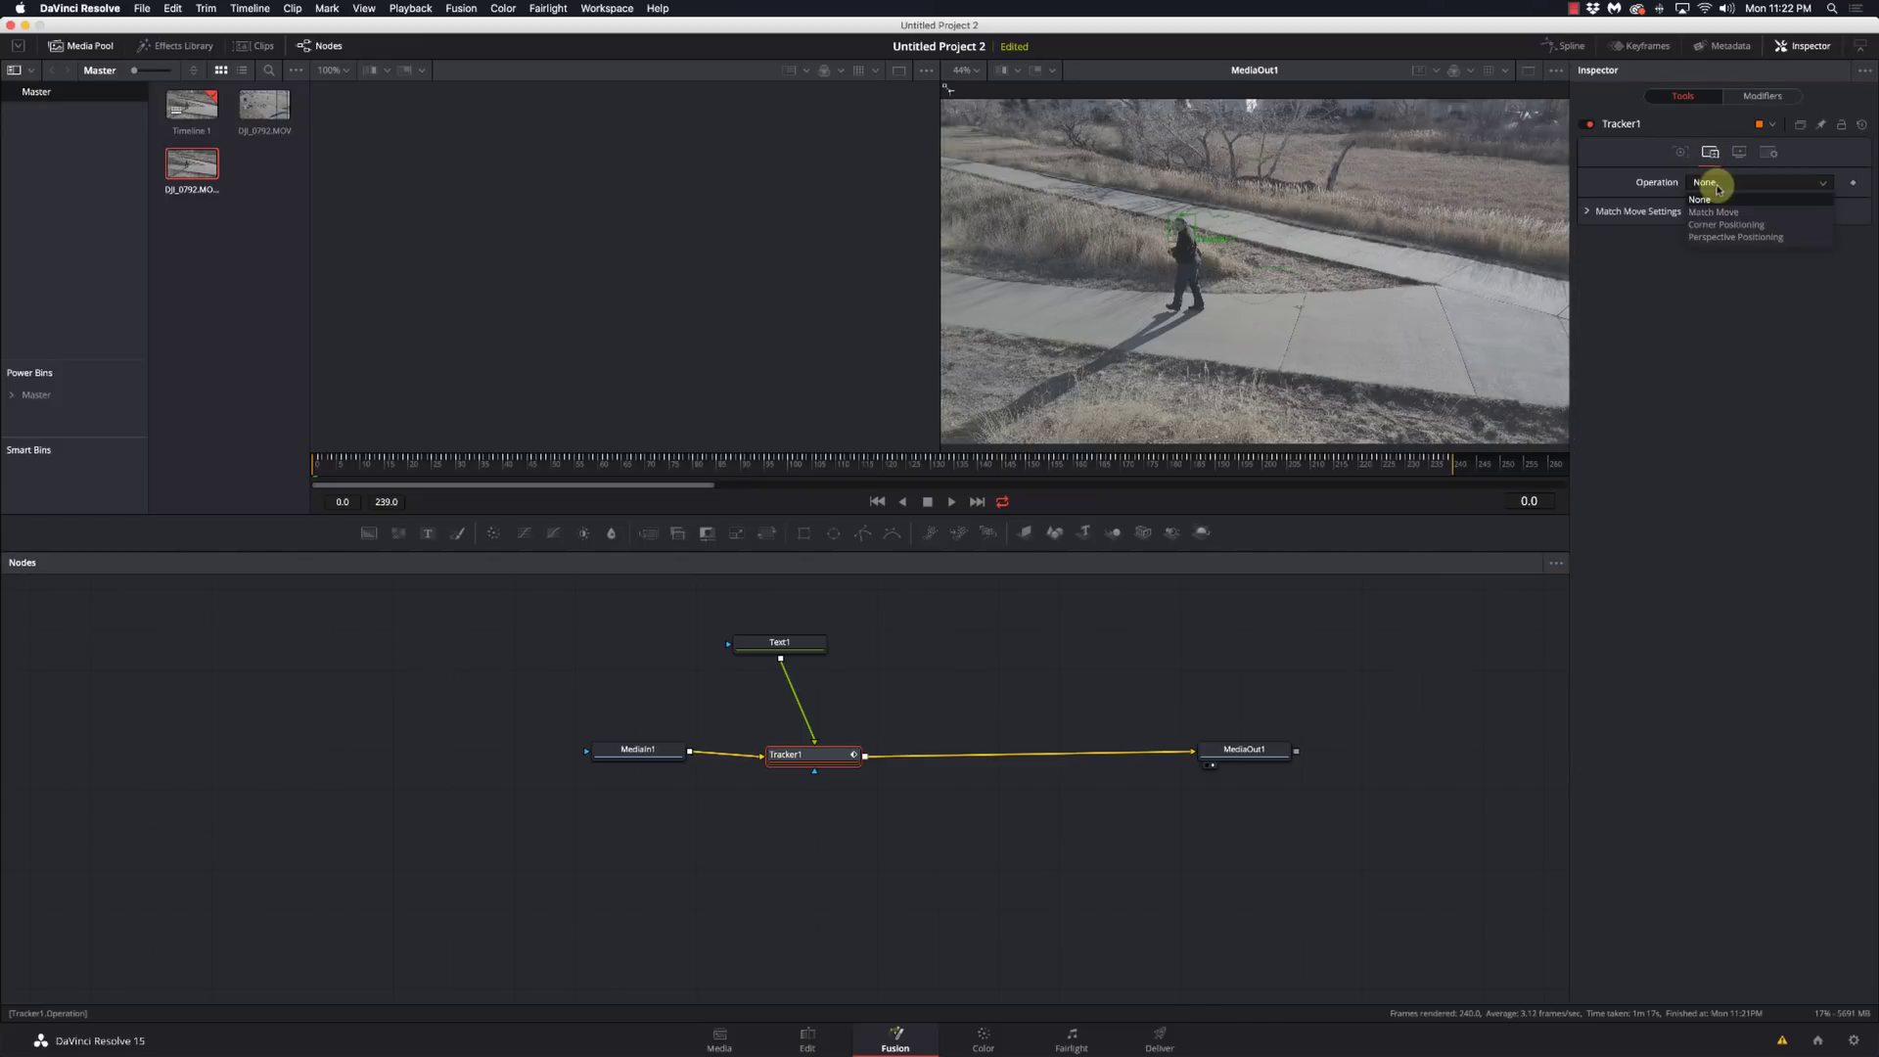
pyautogui.click(1738, 212)
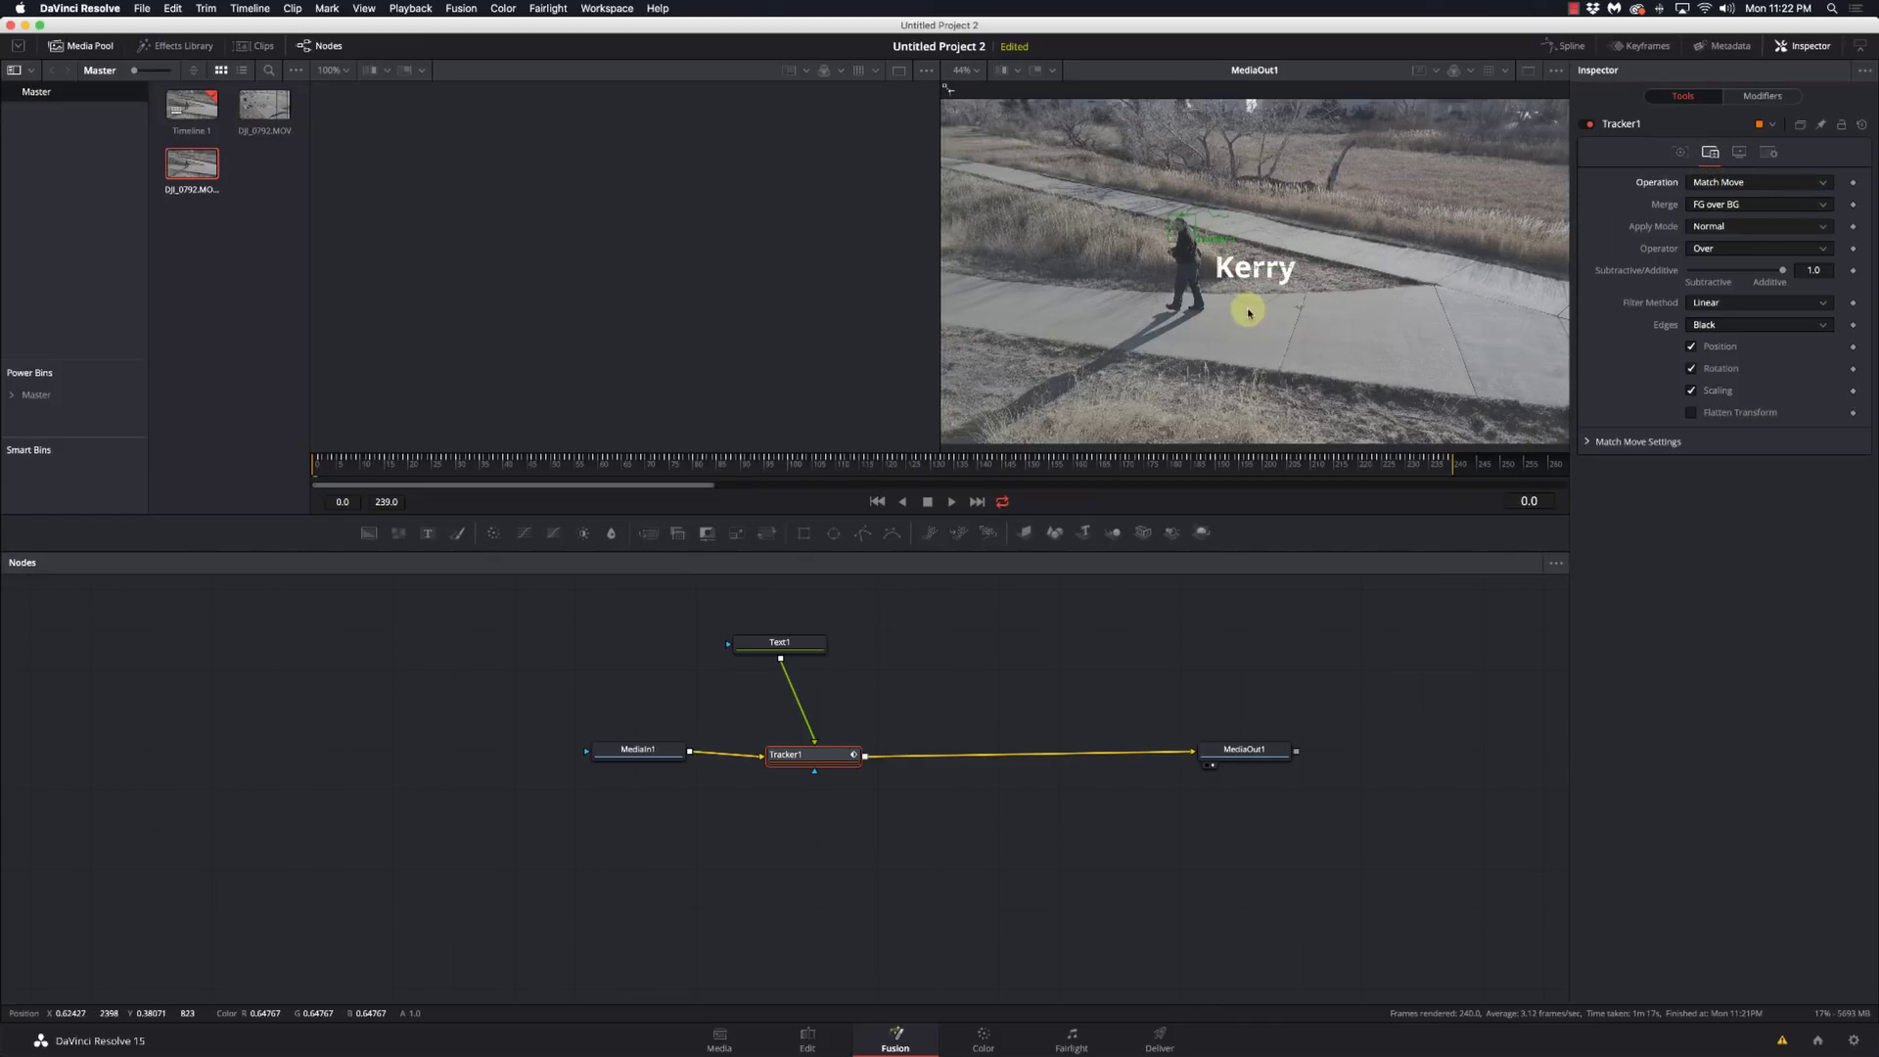
# - Move the name title up and slightly left above the man, then play the shot
pyautogui.click(798, 656)
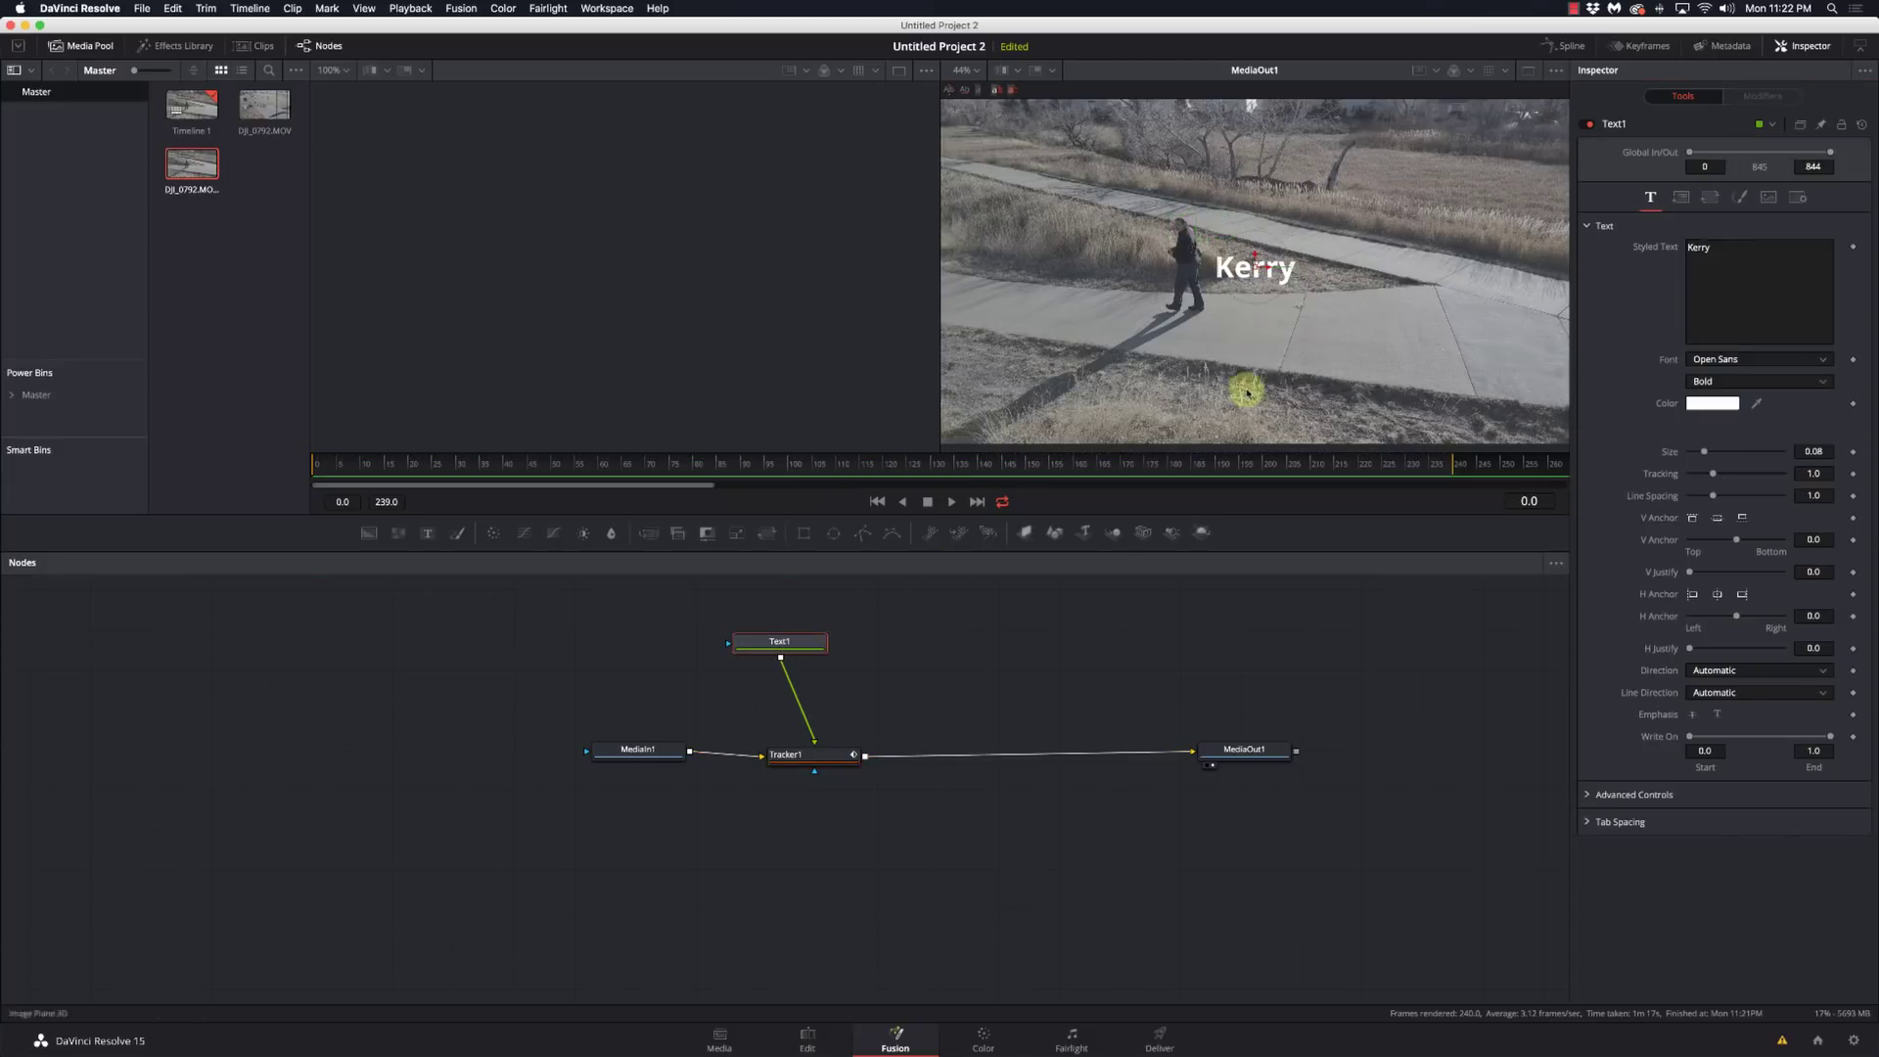
pyautogui.moveTo(1254, 257); pyautogui.dragTo(1250, 206)
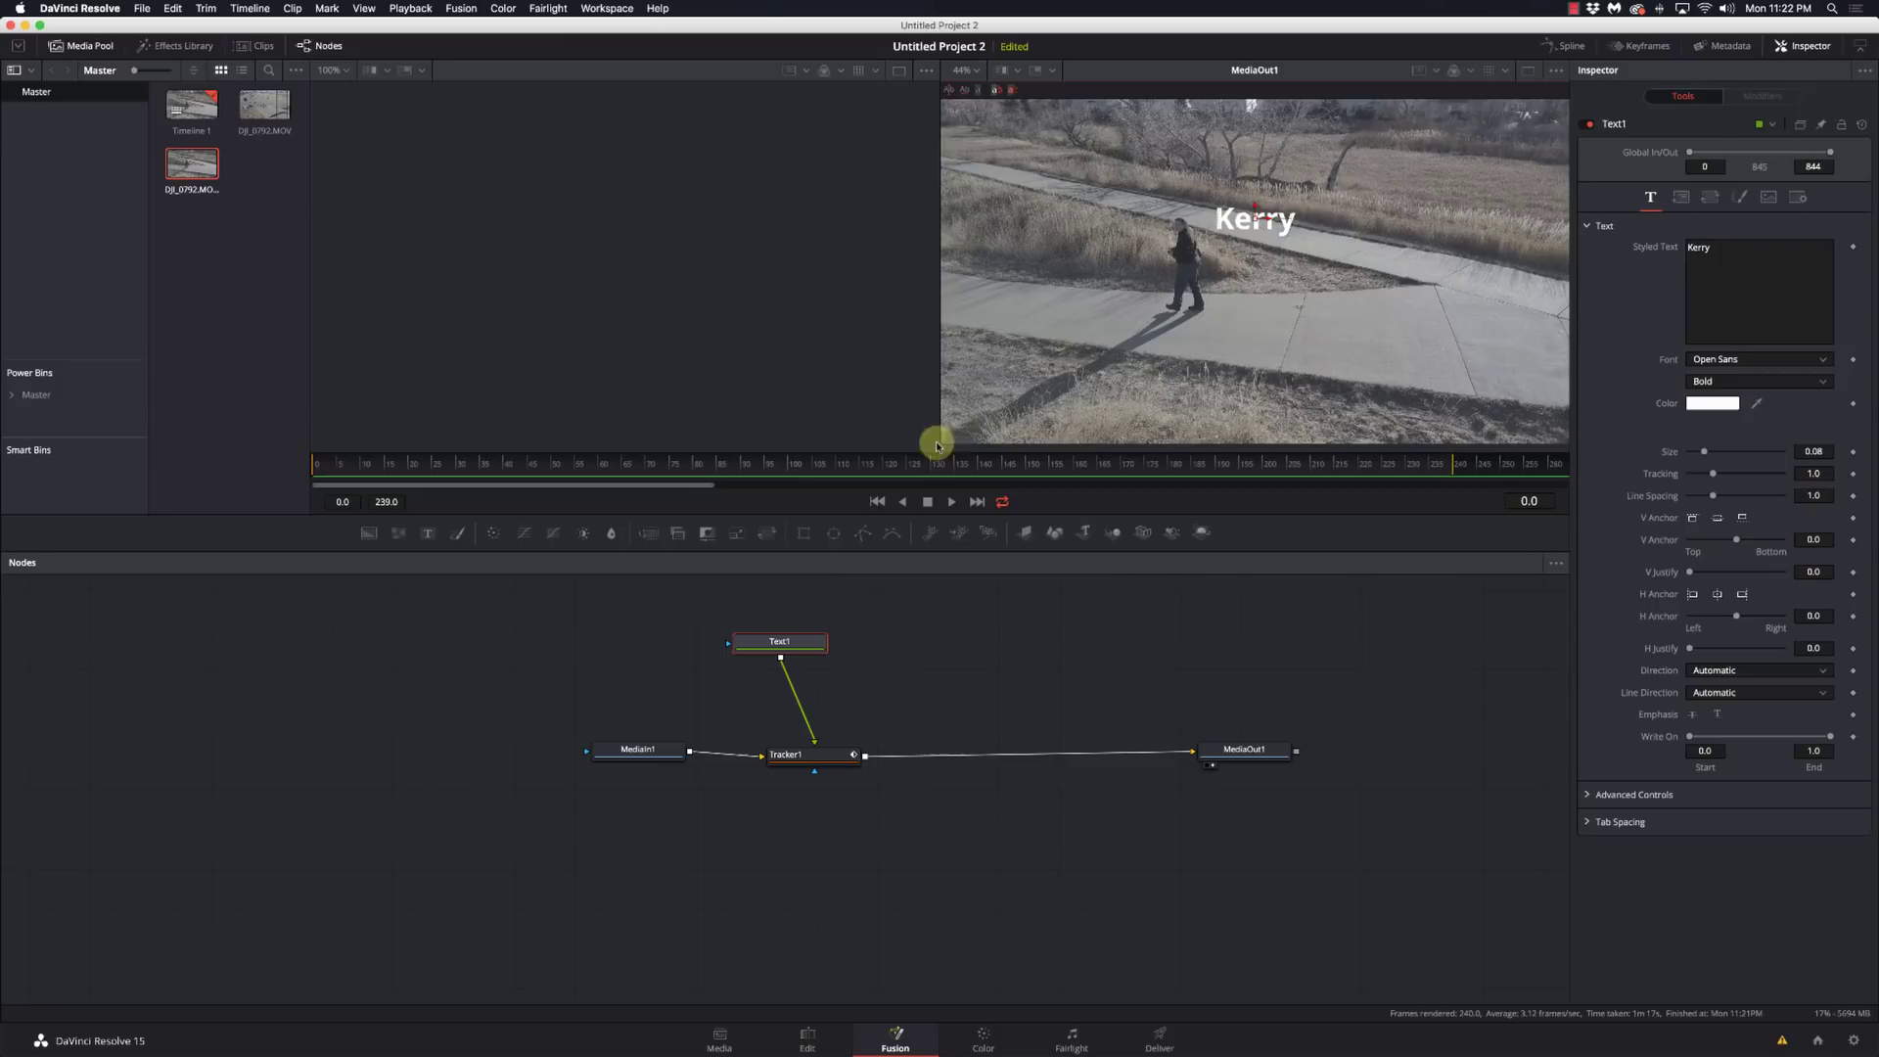
pyautogui.moveTo(1260, 219); pyautogui.dragTo(1249, 219)
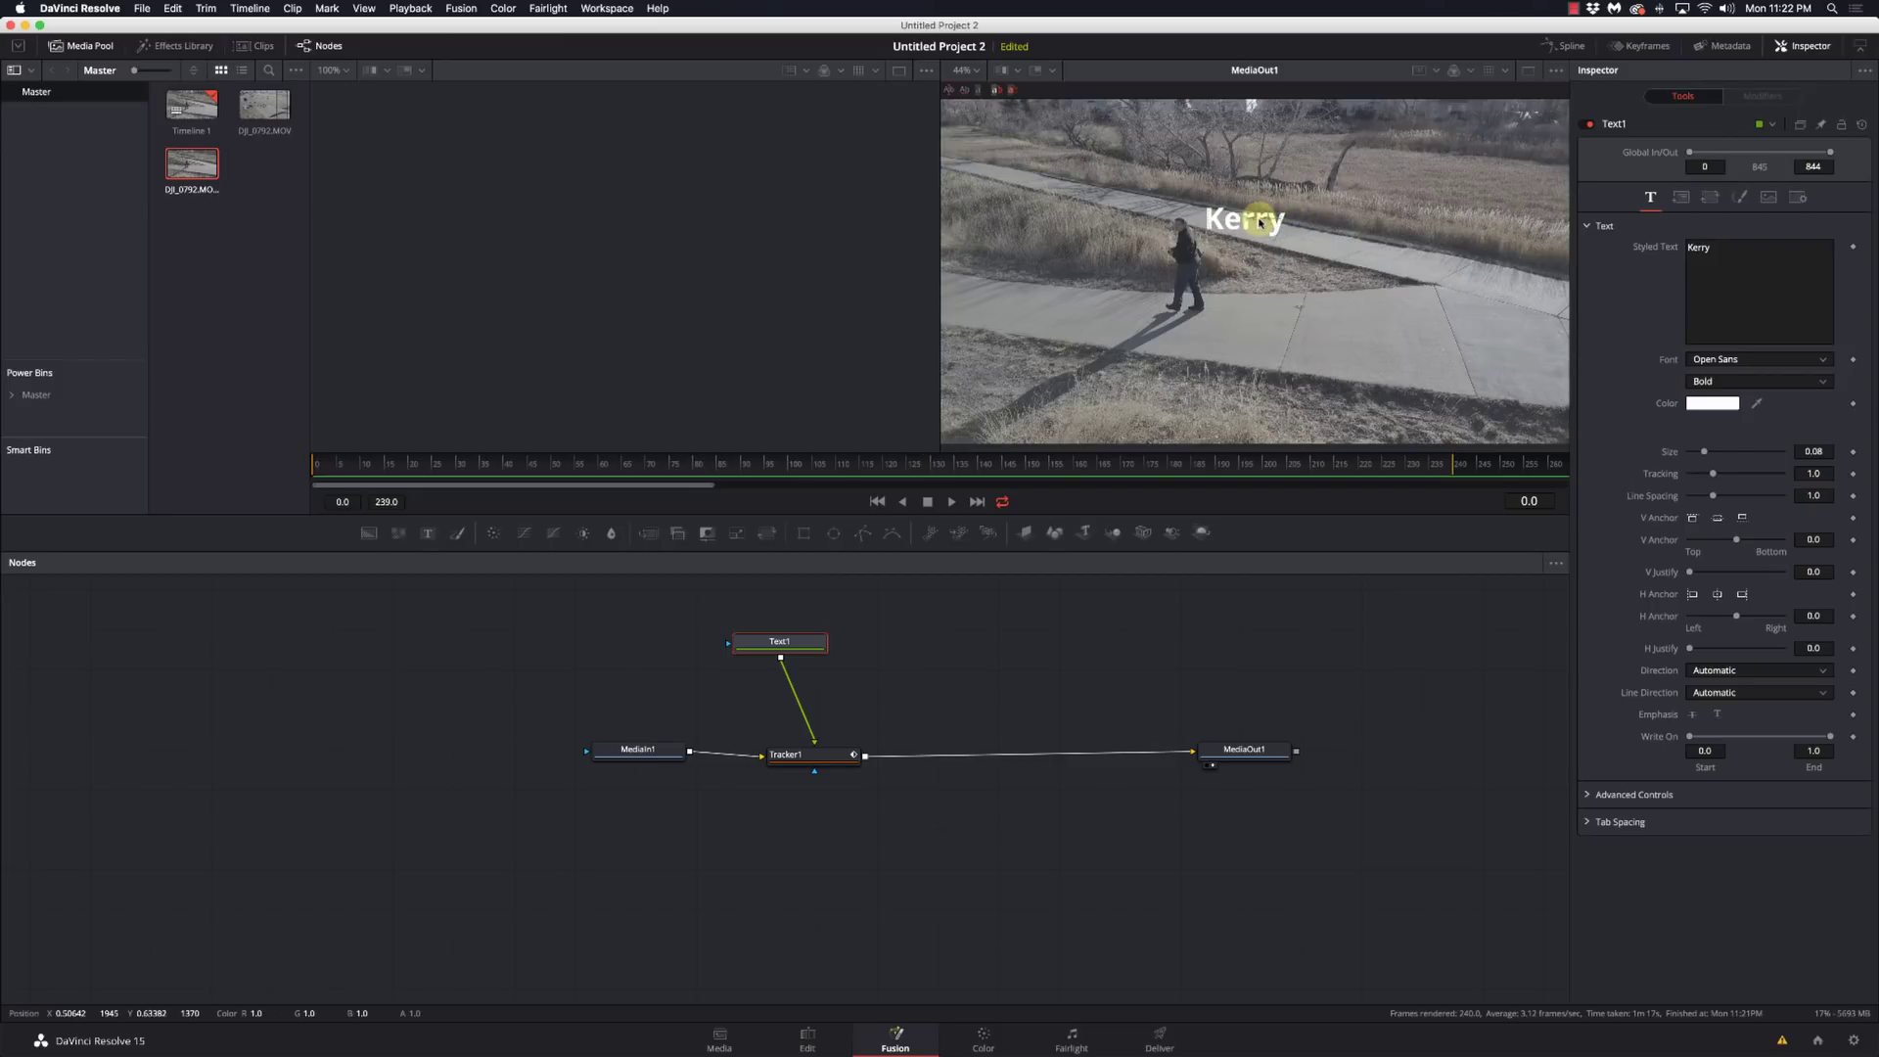
pyautogui.click(955, 503)
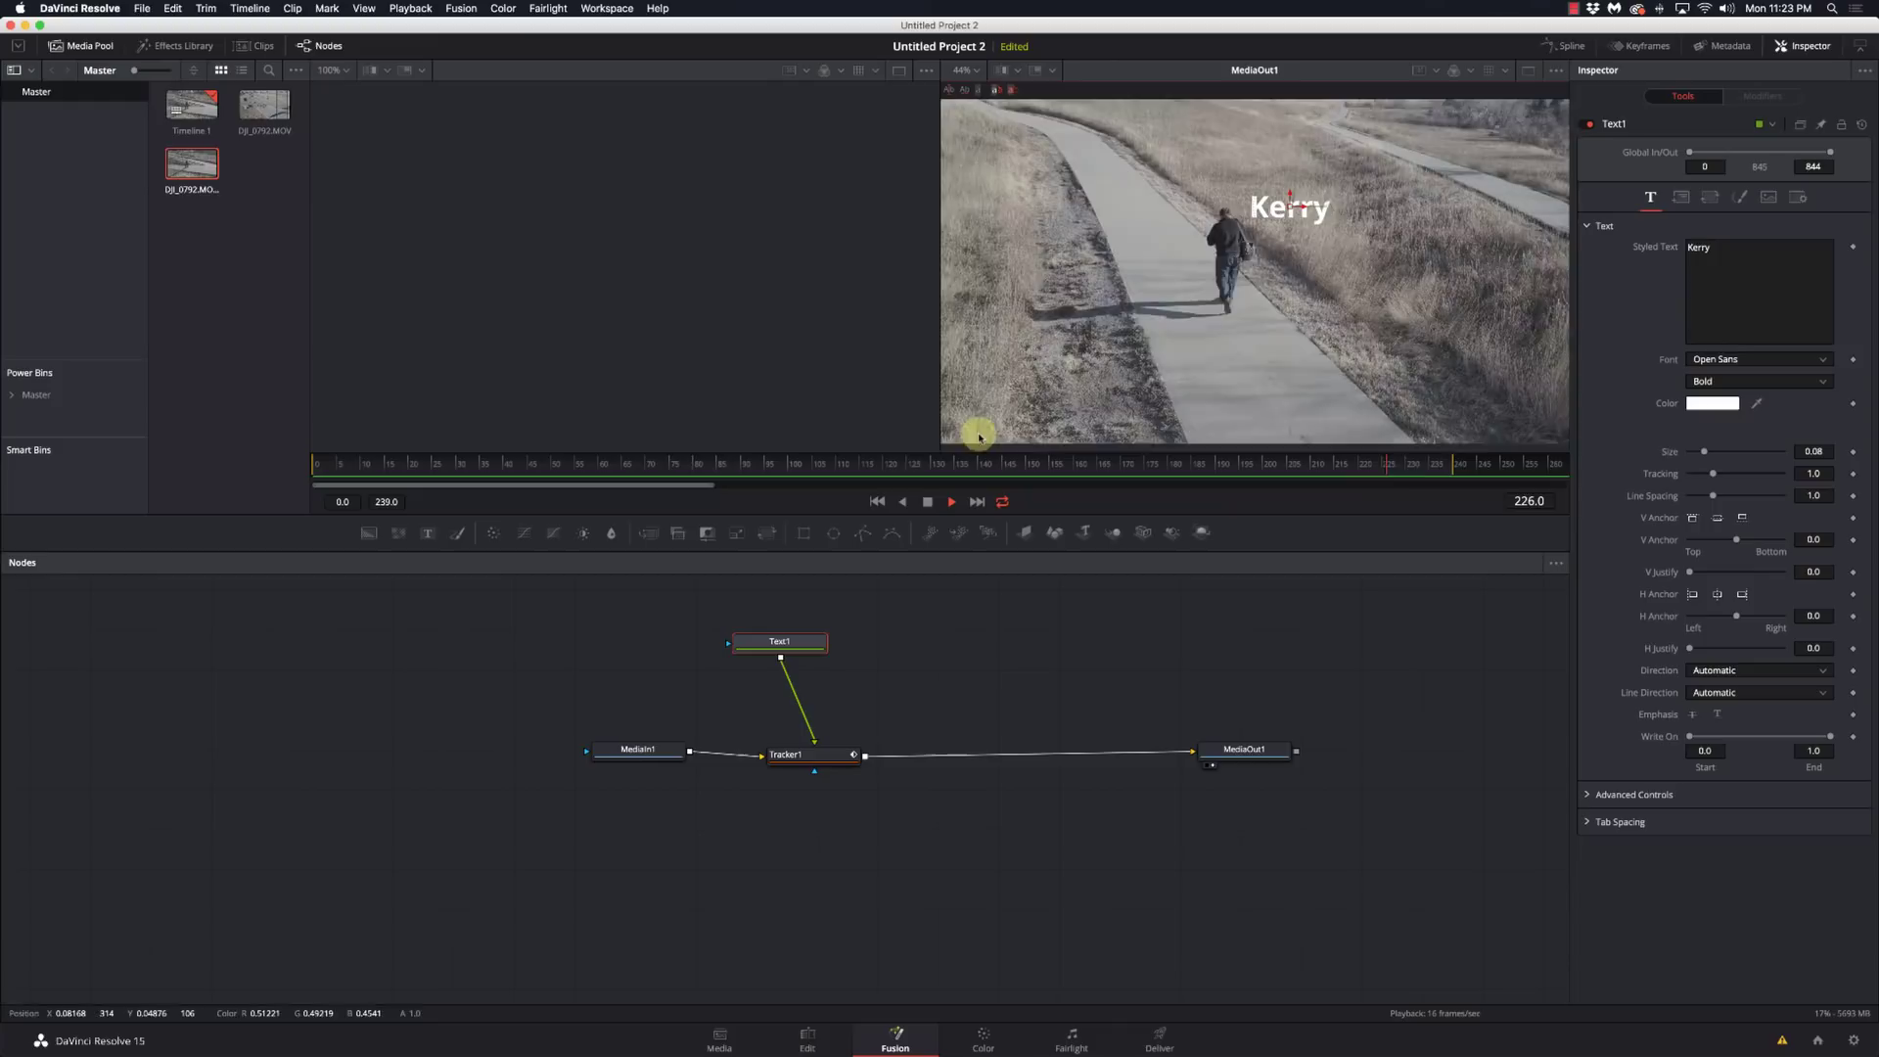
# - Stop playback at frame one, shift Text1 left, and move the title higher and right
pyautogui.click(927, 502)
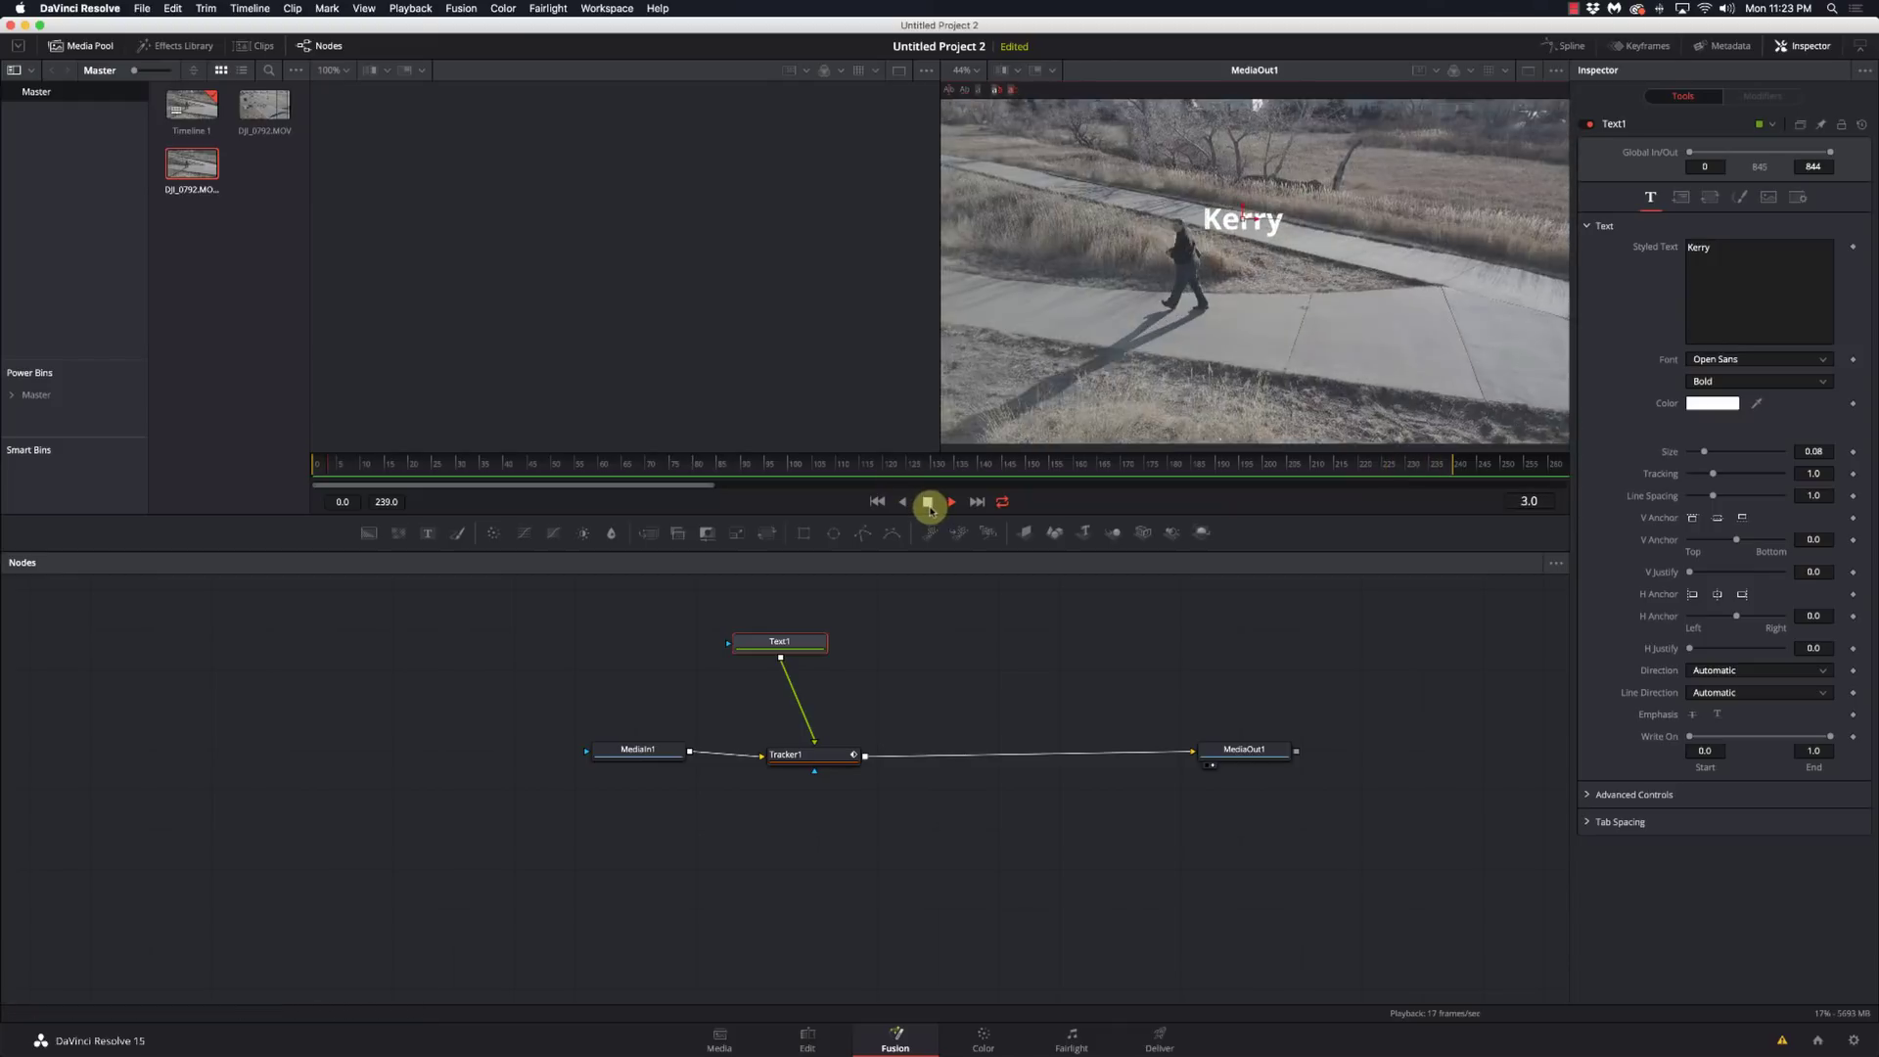
pyautogui.click(876, 503)
pyautogui.moveTo(761, 642); pyautogui.dragTo(682, 650)
pyautogui.click(852, 637)
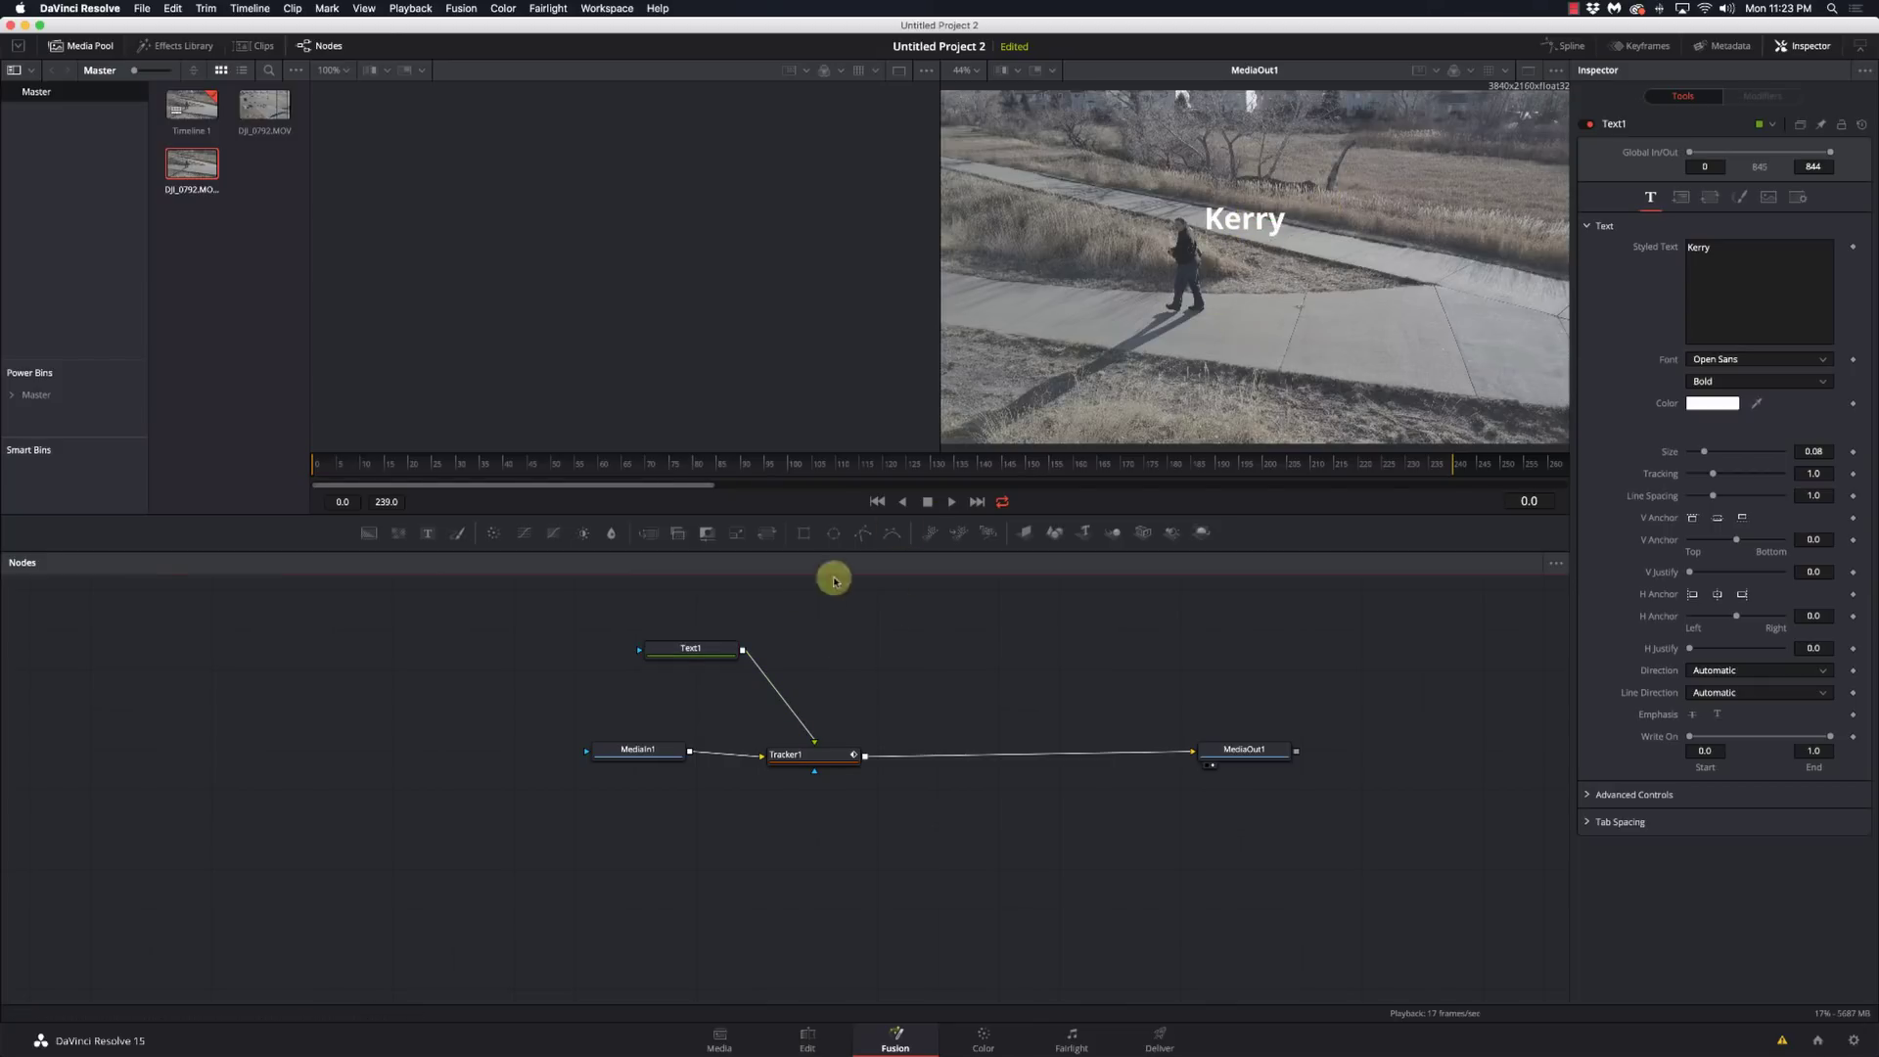
pyautogui.click(699, 654)
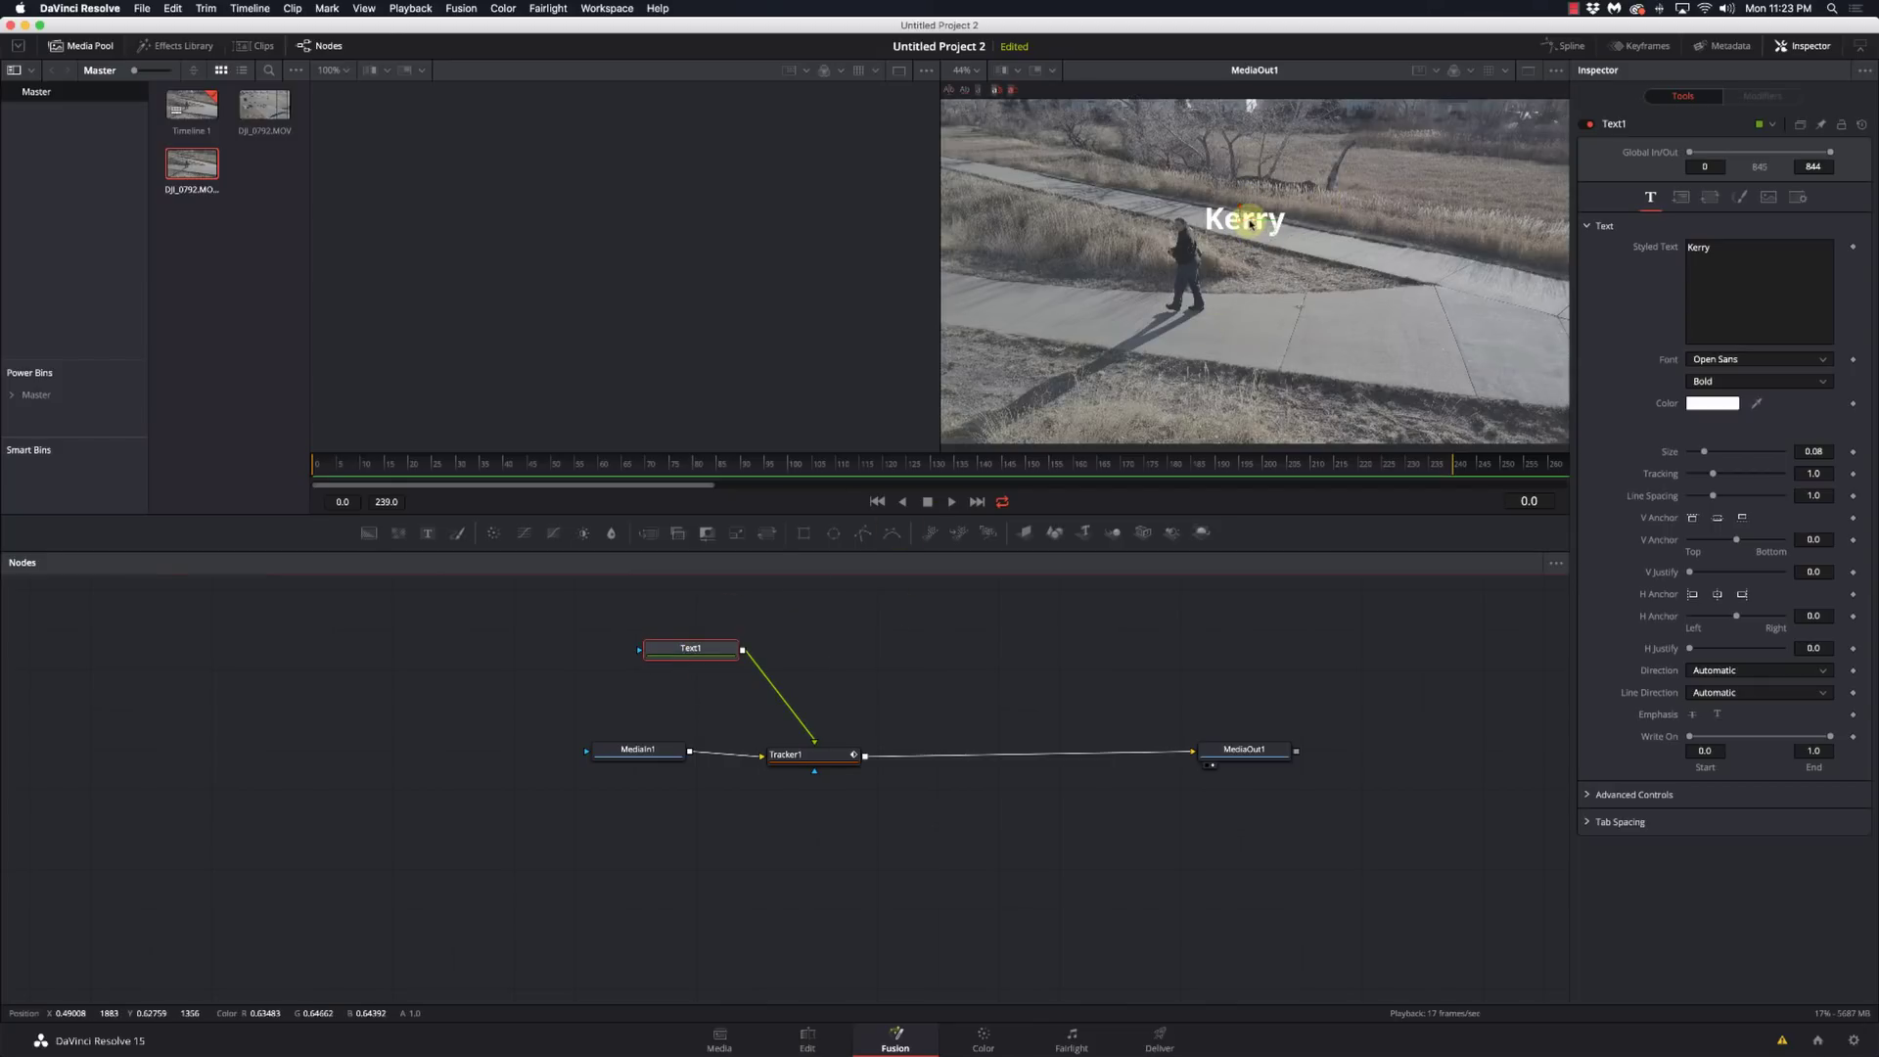
pyautogui.moveTo(1252, 221); pyautogui.dragTo(1279, 182)
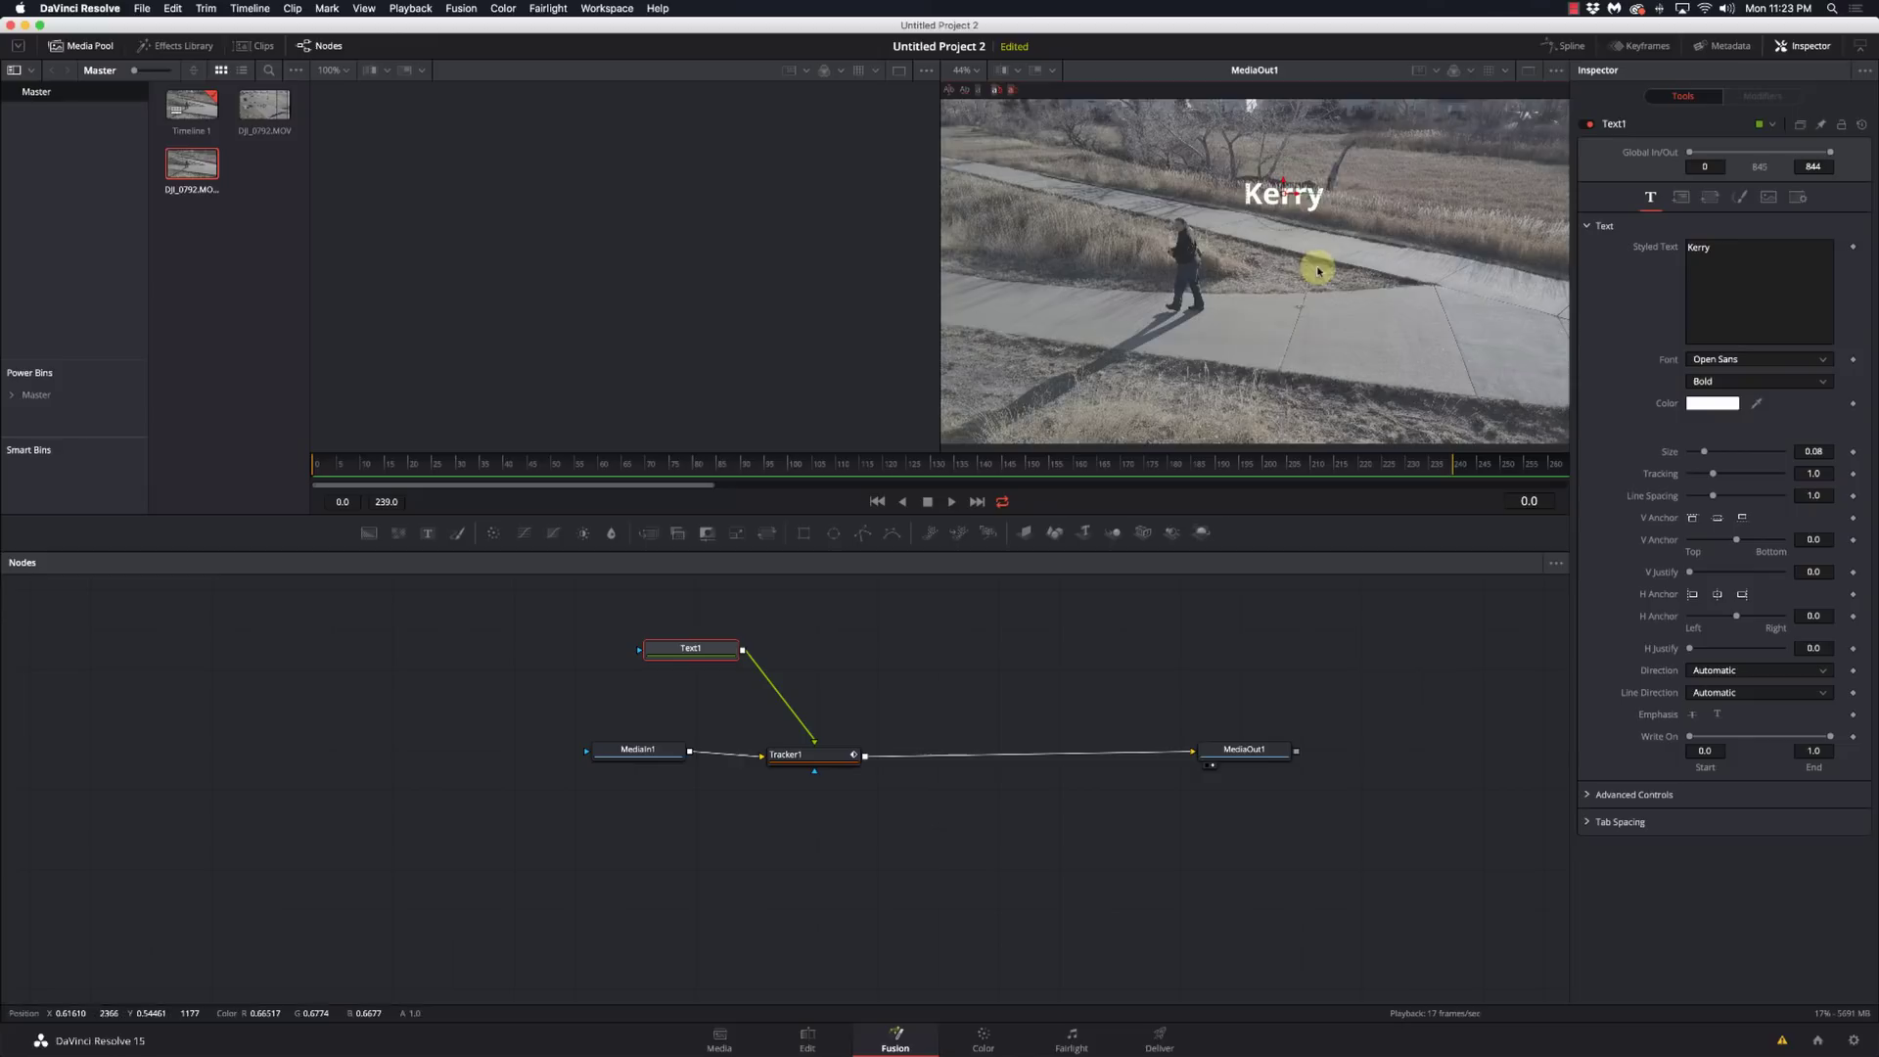
# - Add a Mask Paint node and a Background node masked by MaskPaint1
pyautogui.click(861, 658)
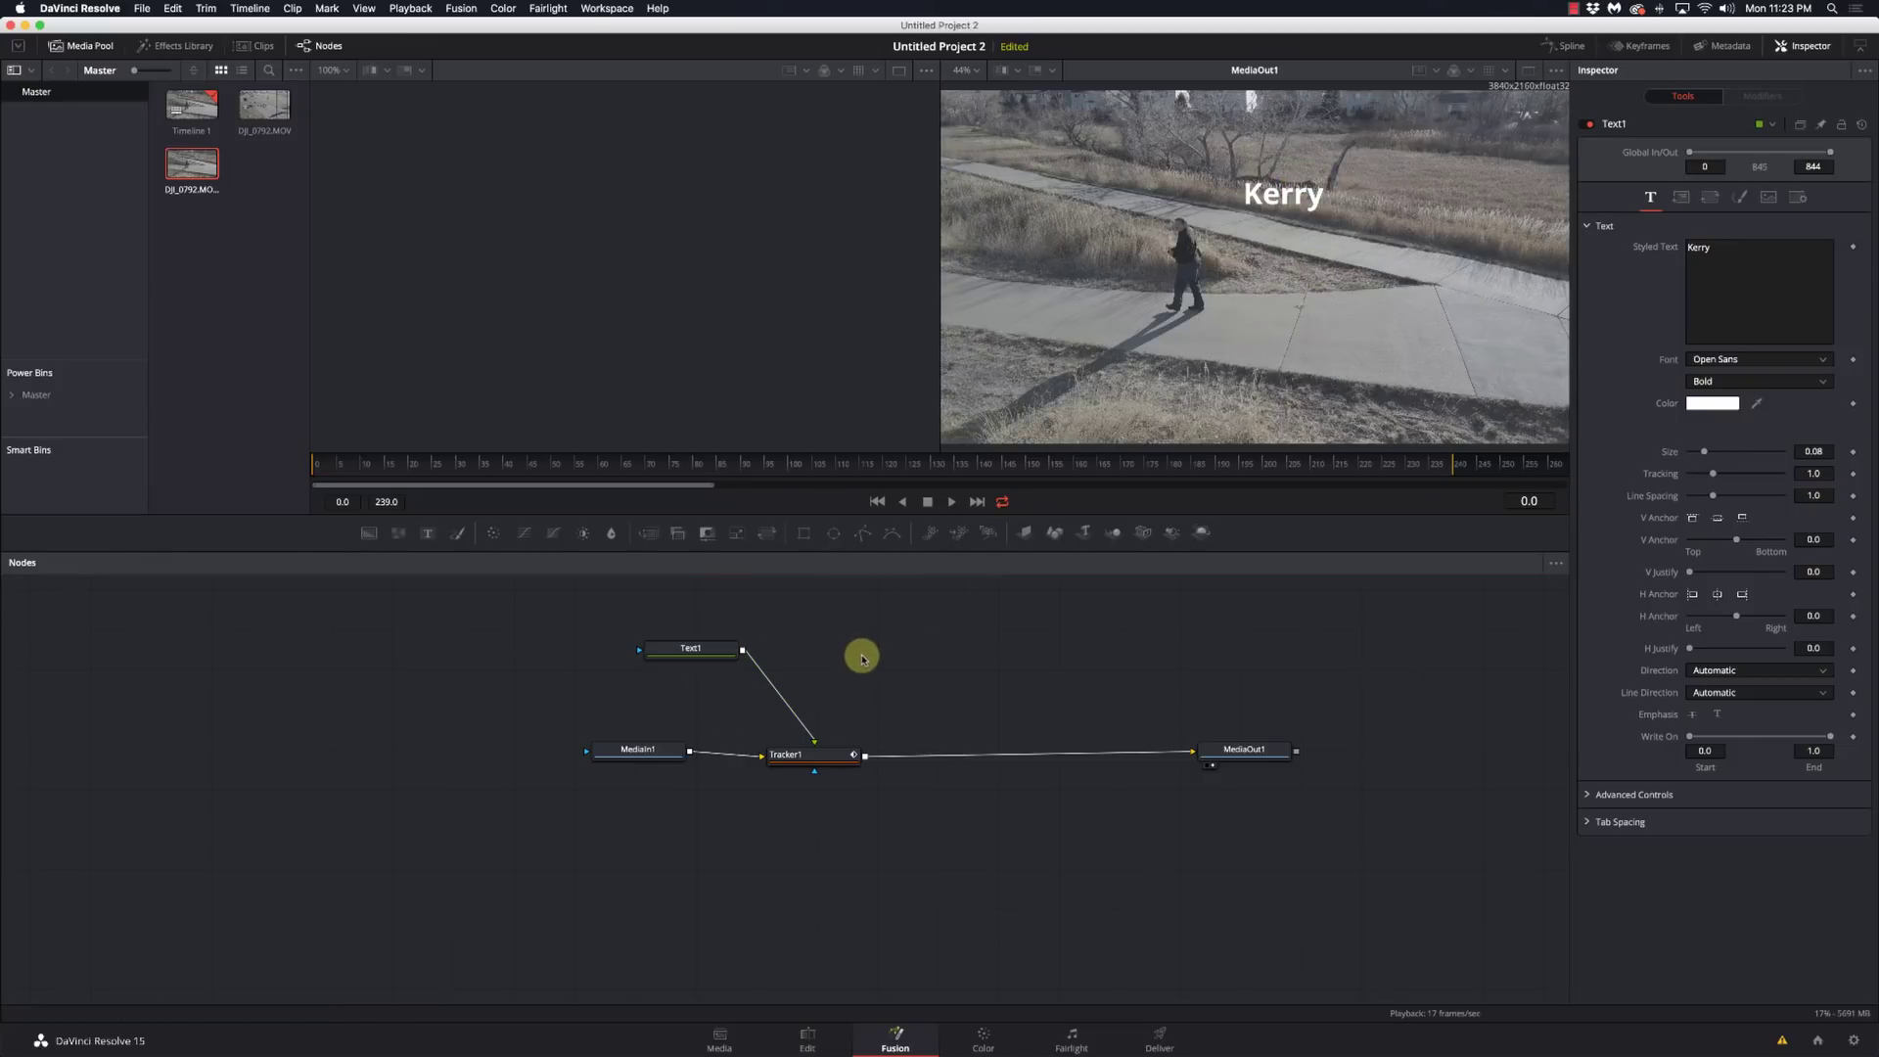
pyautogui.hotkey('shift', 'space')
pyautogui.write('pain')
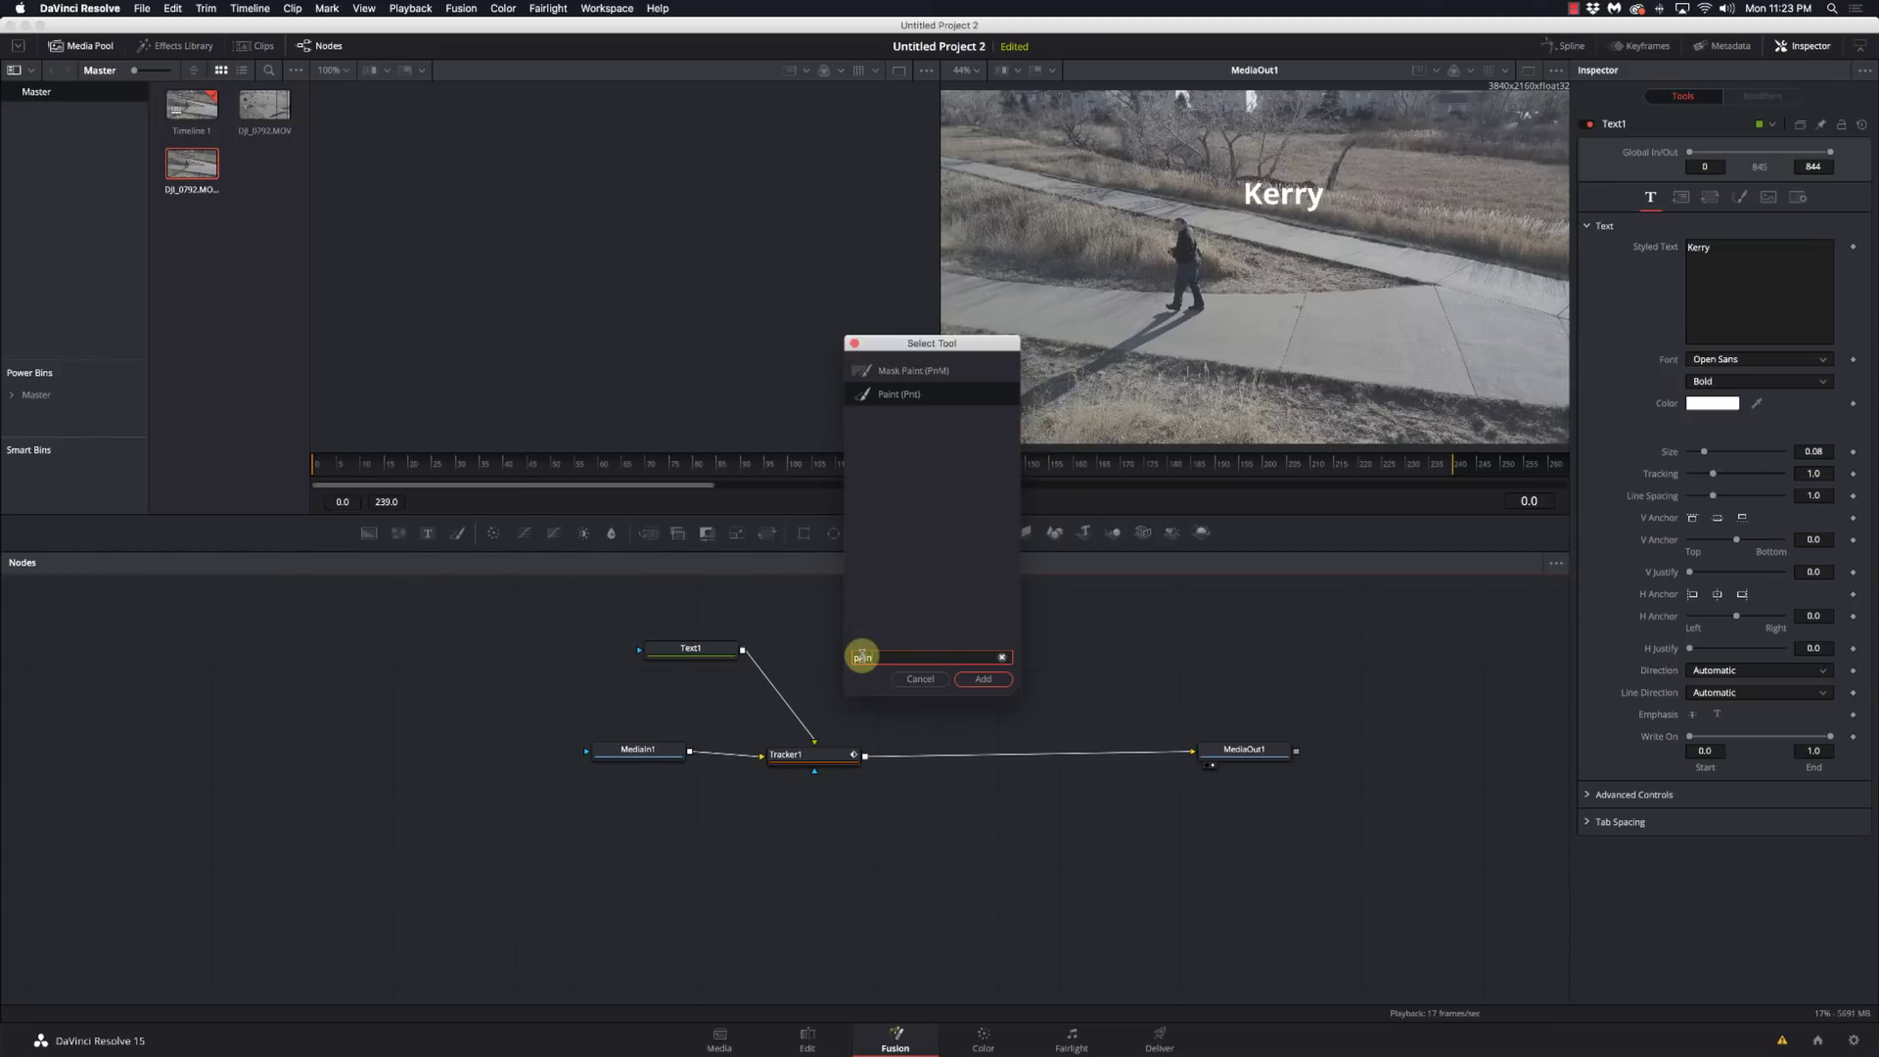
pyautogui.press('Up')
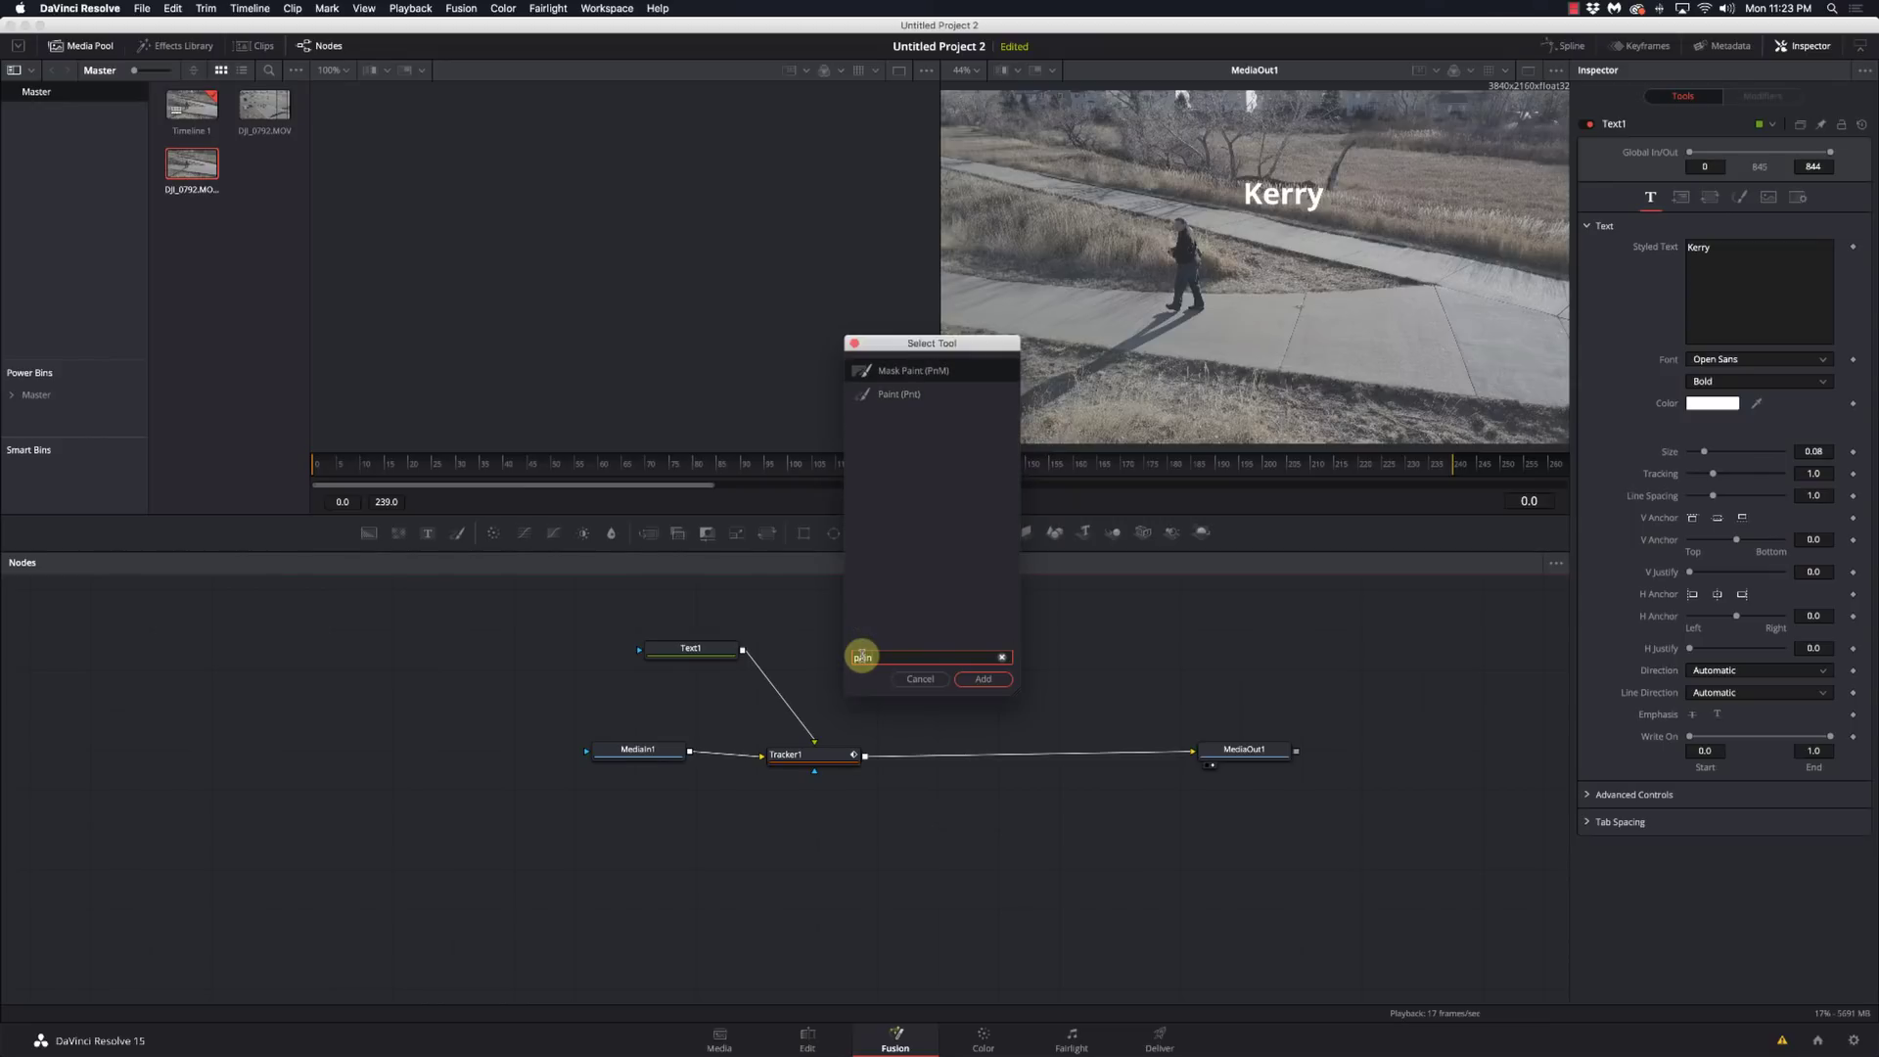
pyautogui.press('Return')
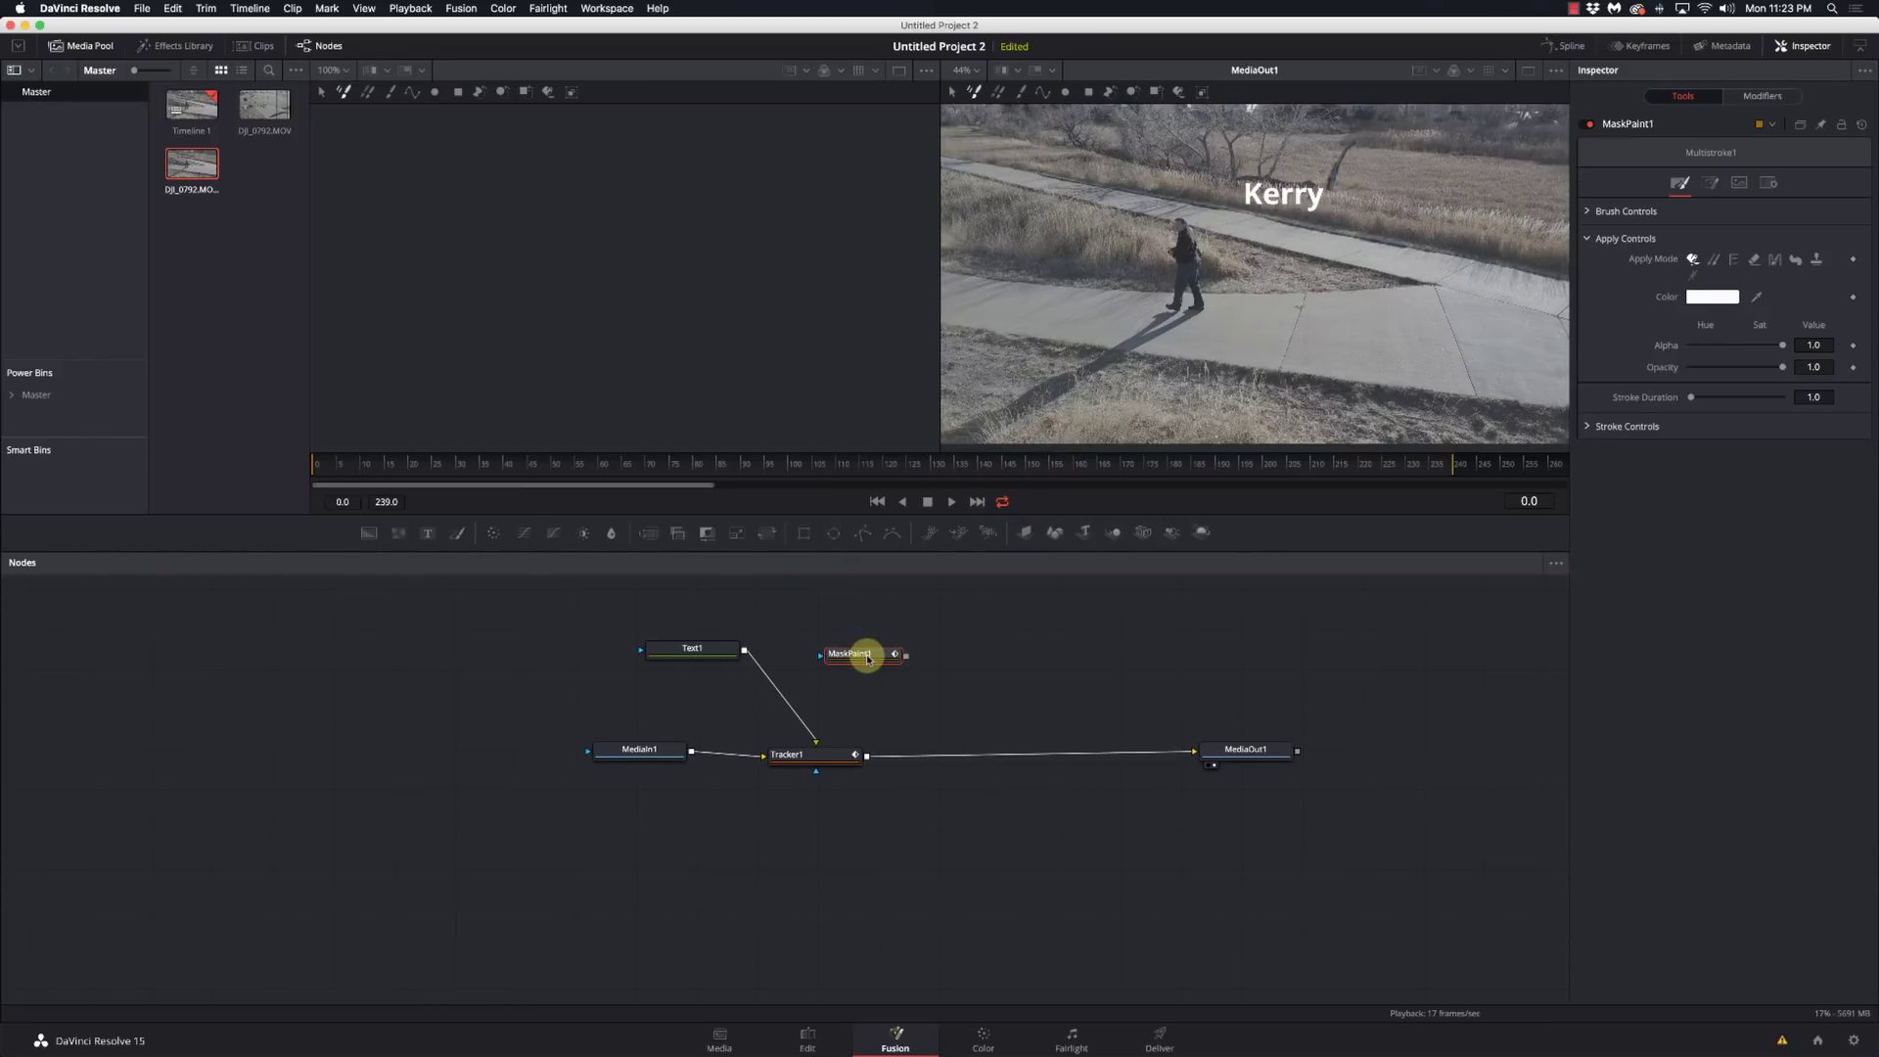
pyautogui.hotkey('shift', 'space')
pyautogui.write('ba')
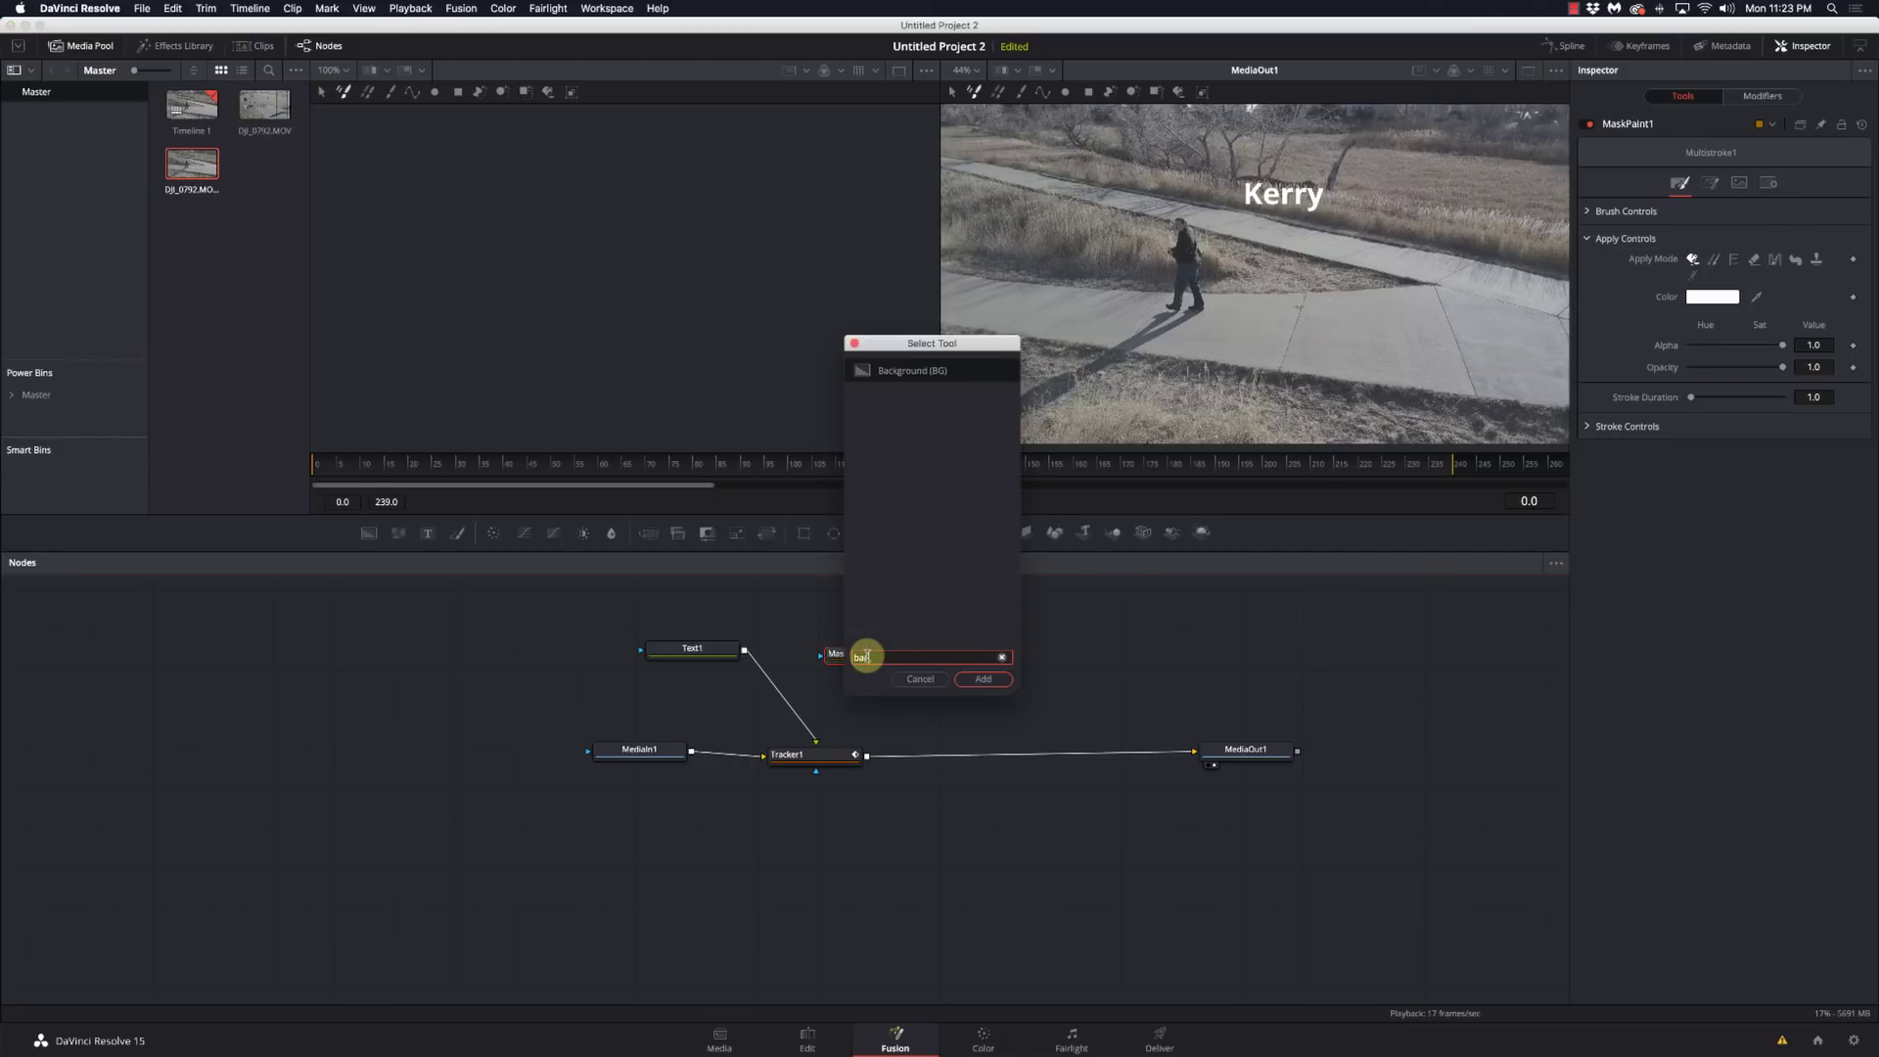
pyautogui.write('ck')
pyautogui.press('Return')
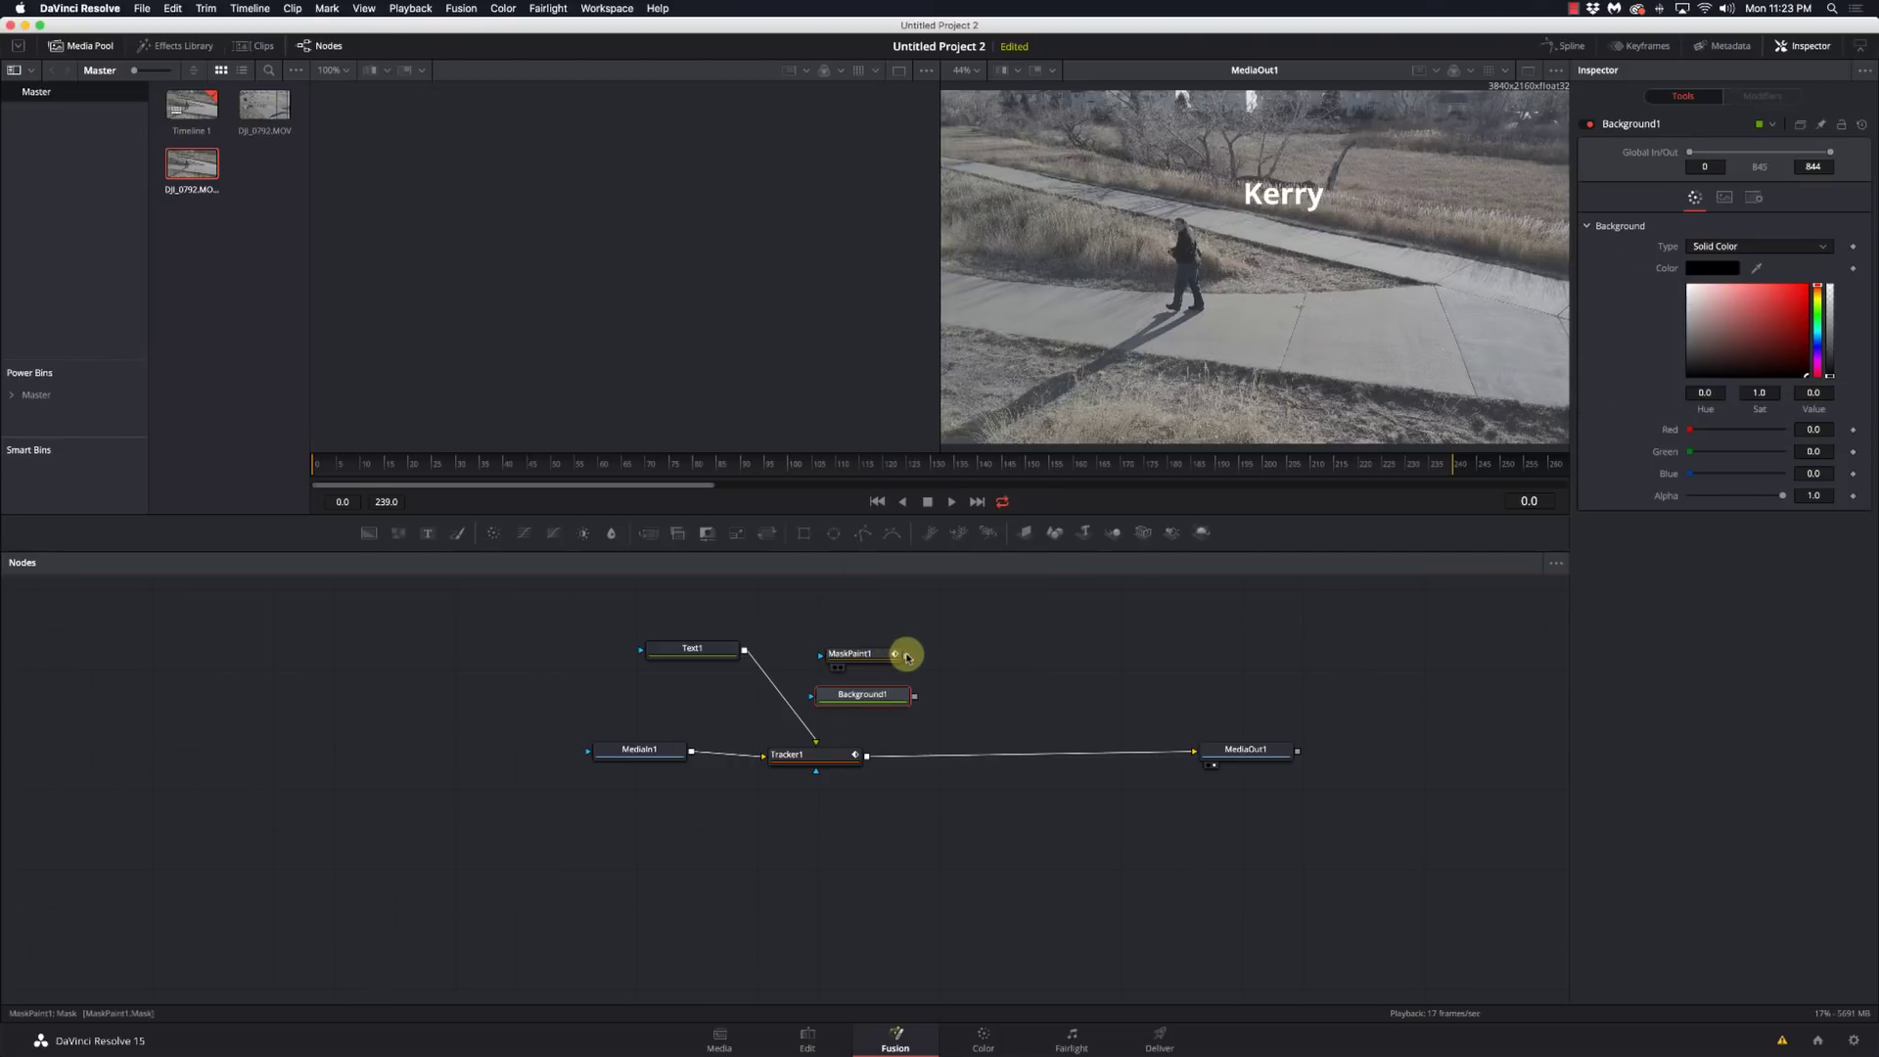
pyautogui.moveTo(907, 655); pyautogui.dragTo(888, 618)
# - Add Merge1 after Background1, place it below, and feed its output into Tracker1
pyautogui.click(957, 642)
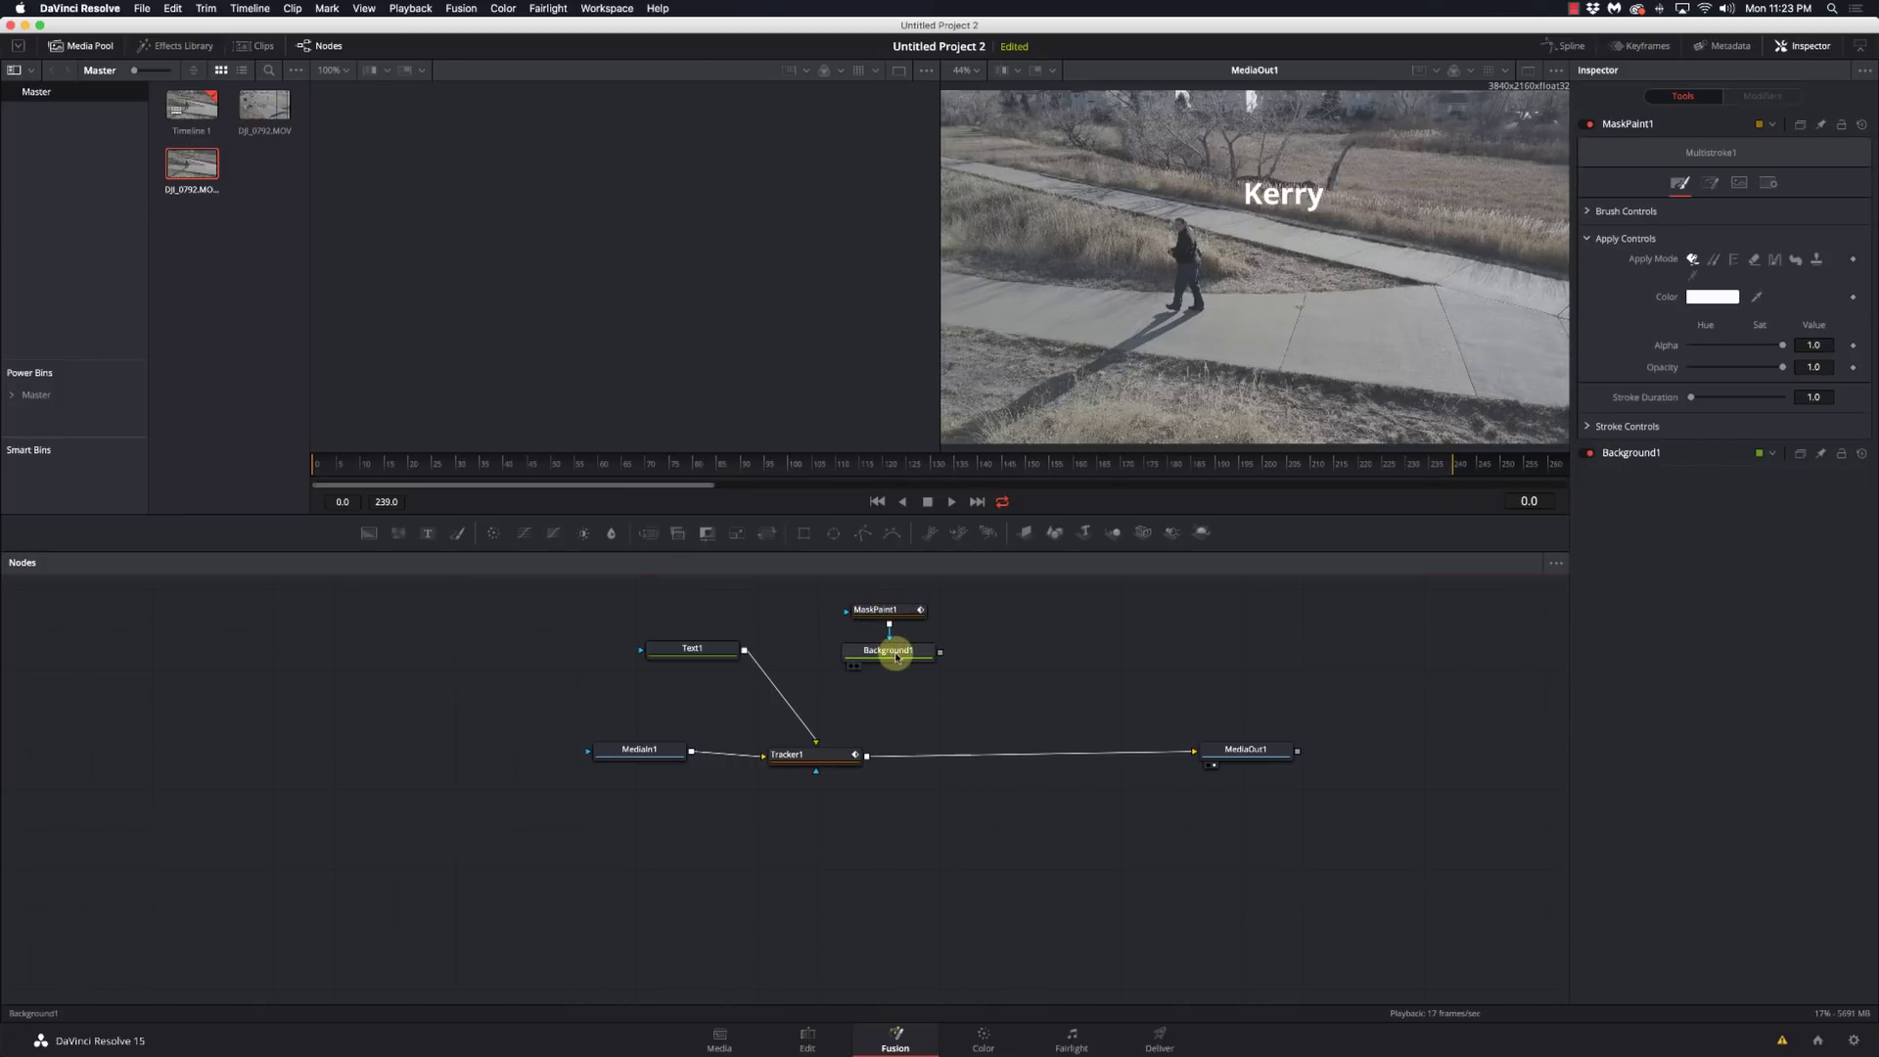
pyautogui.click(889, 654)
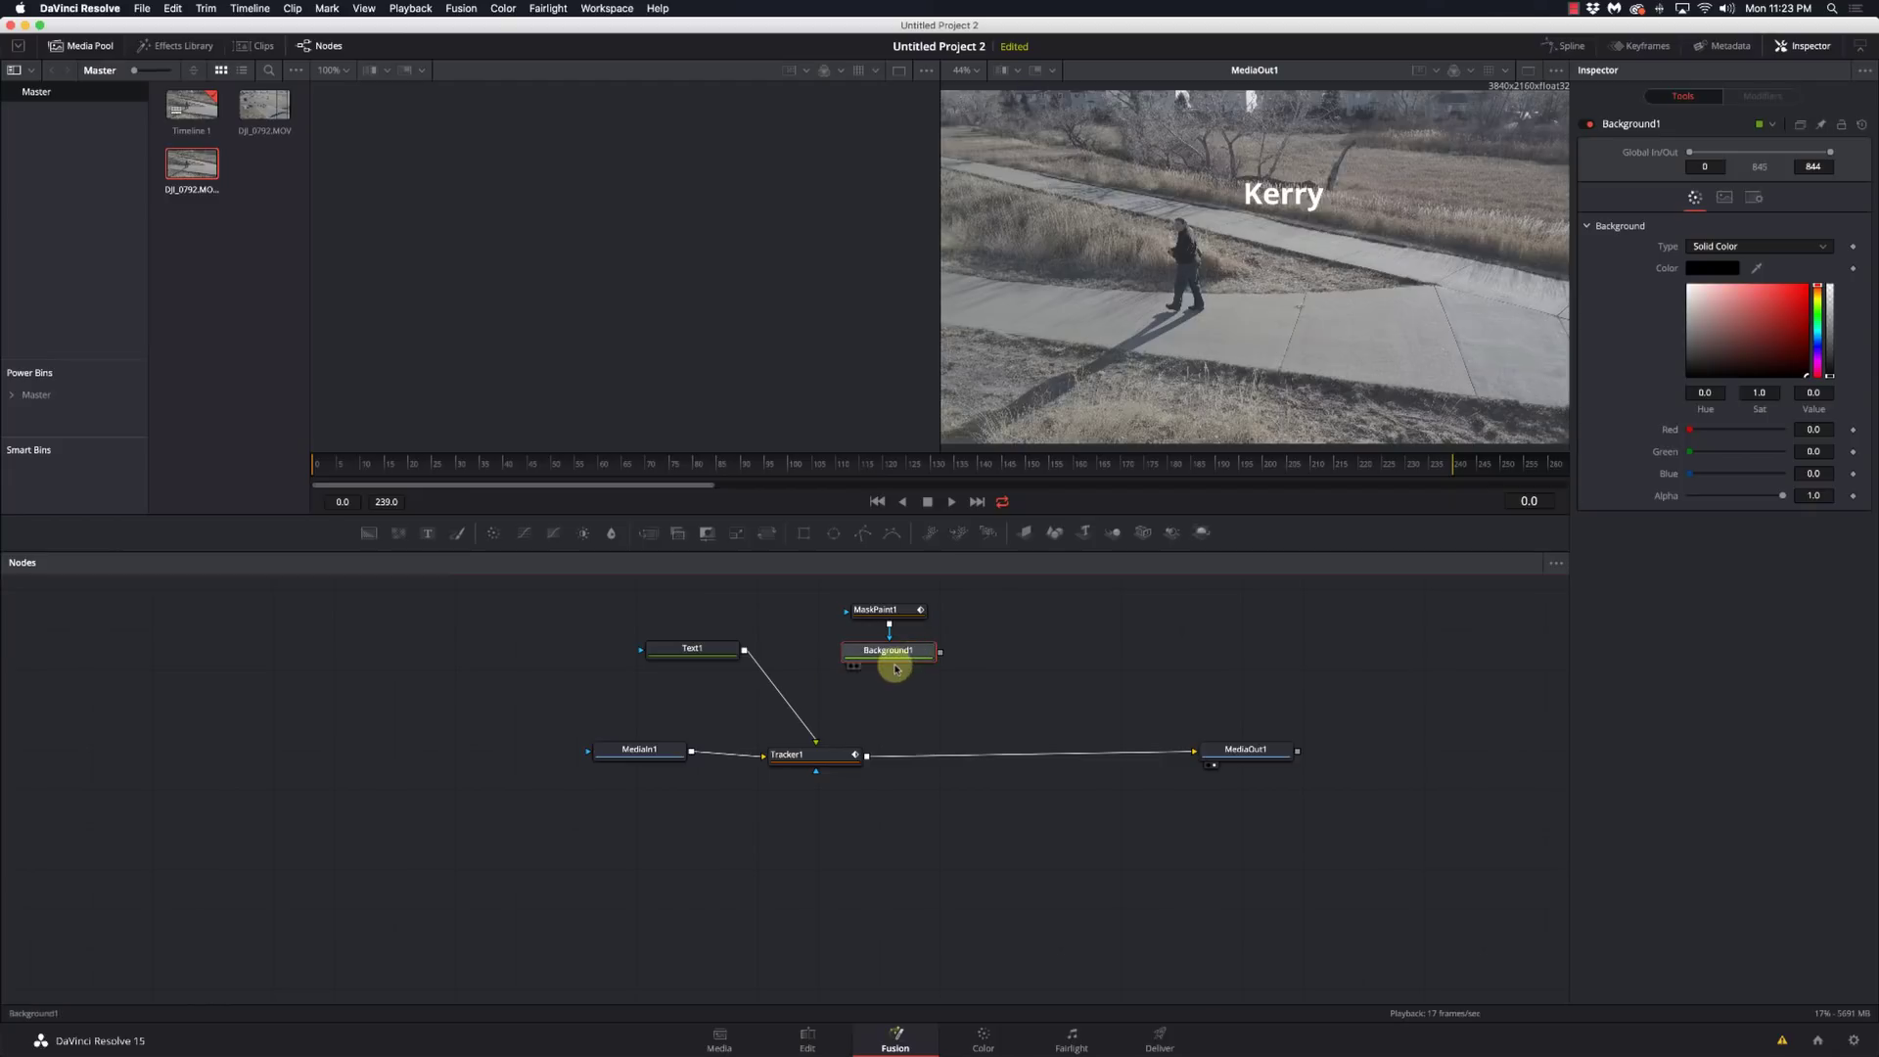
pyautogui.hotkey('shift', 'space')
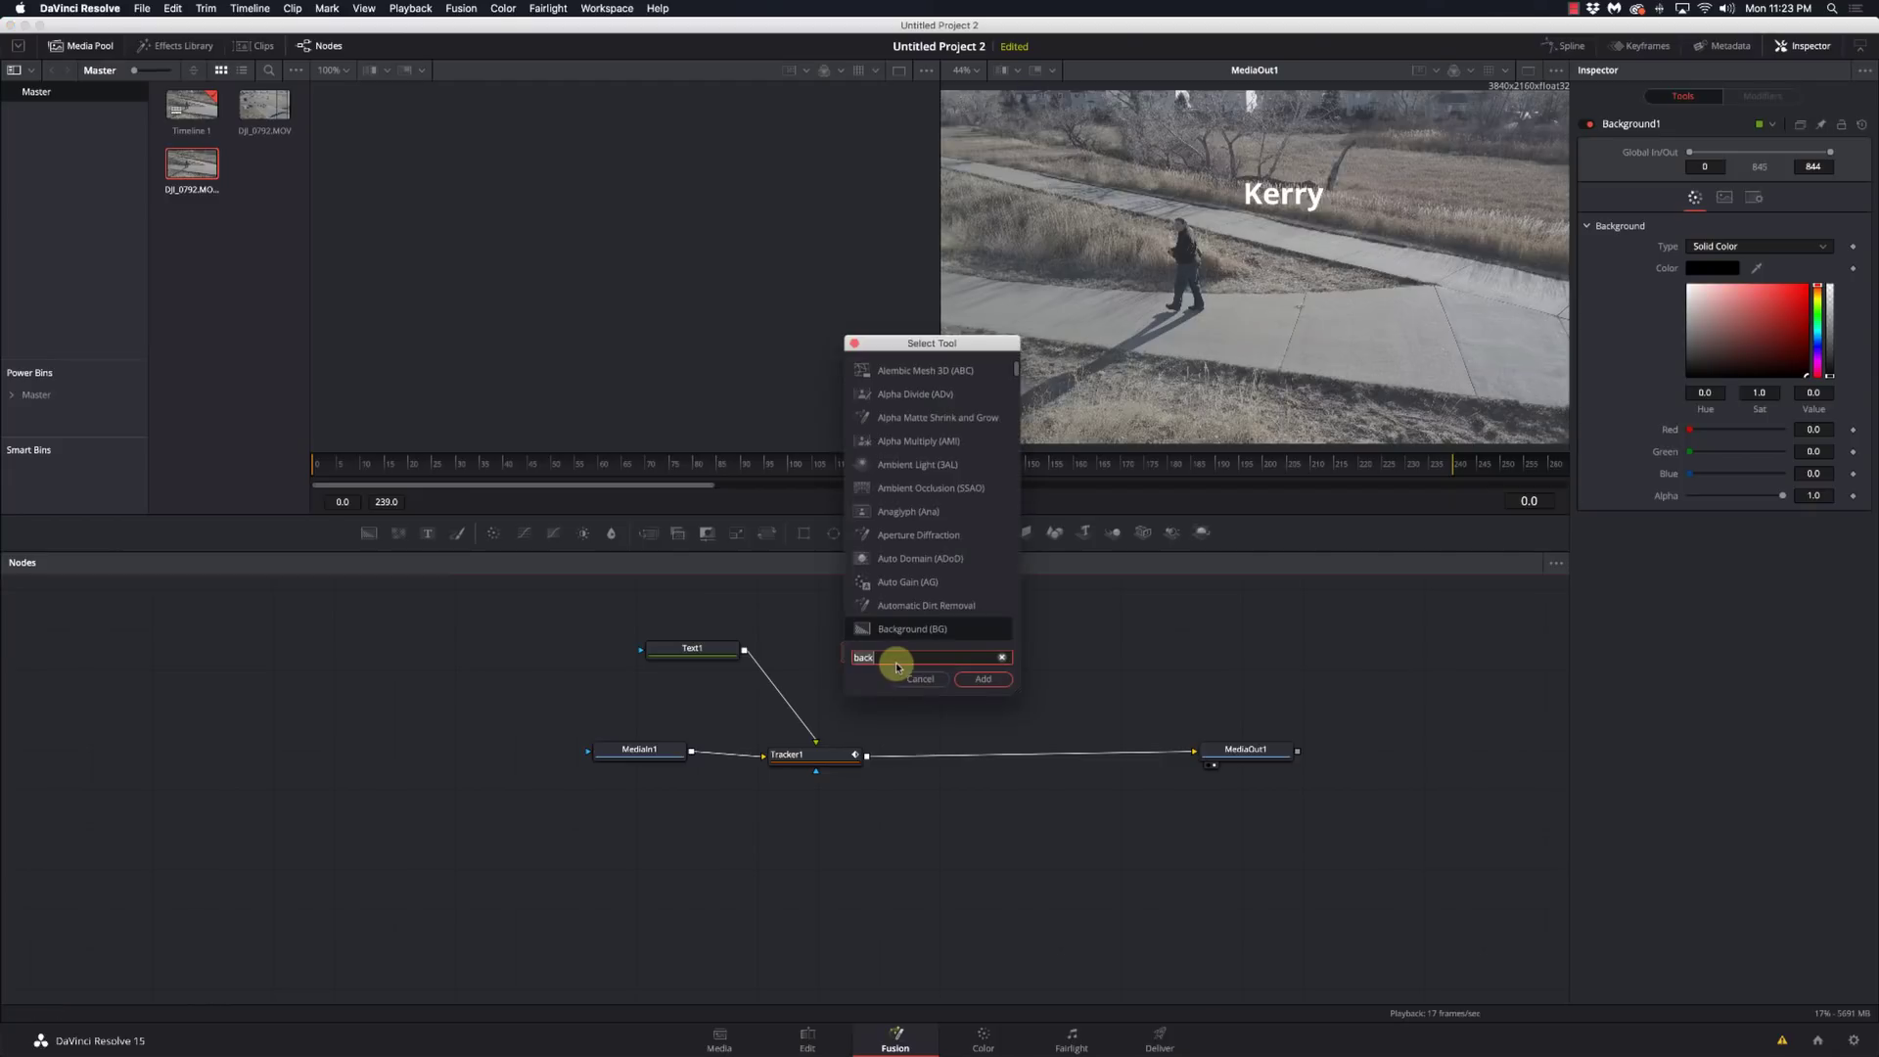
pyautogui.write('merge')
pyautogui.press('Return')
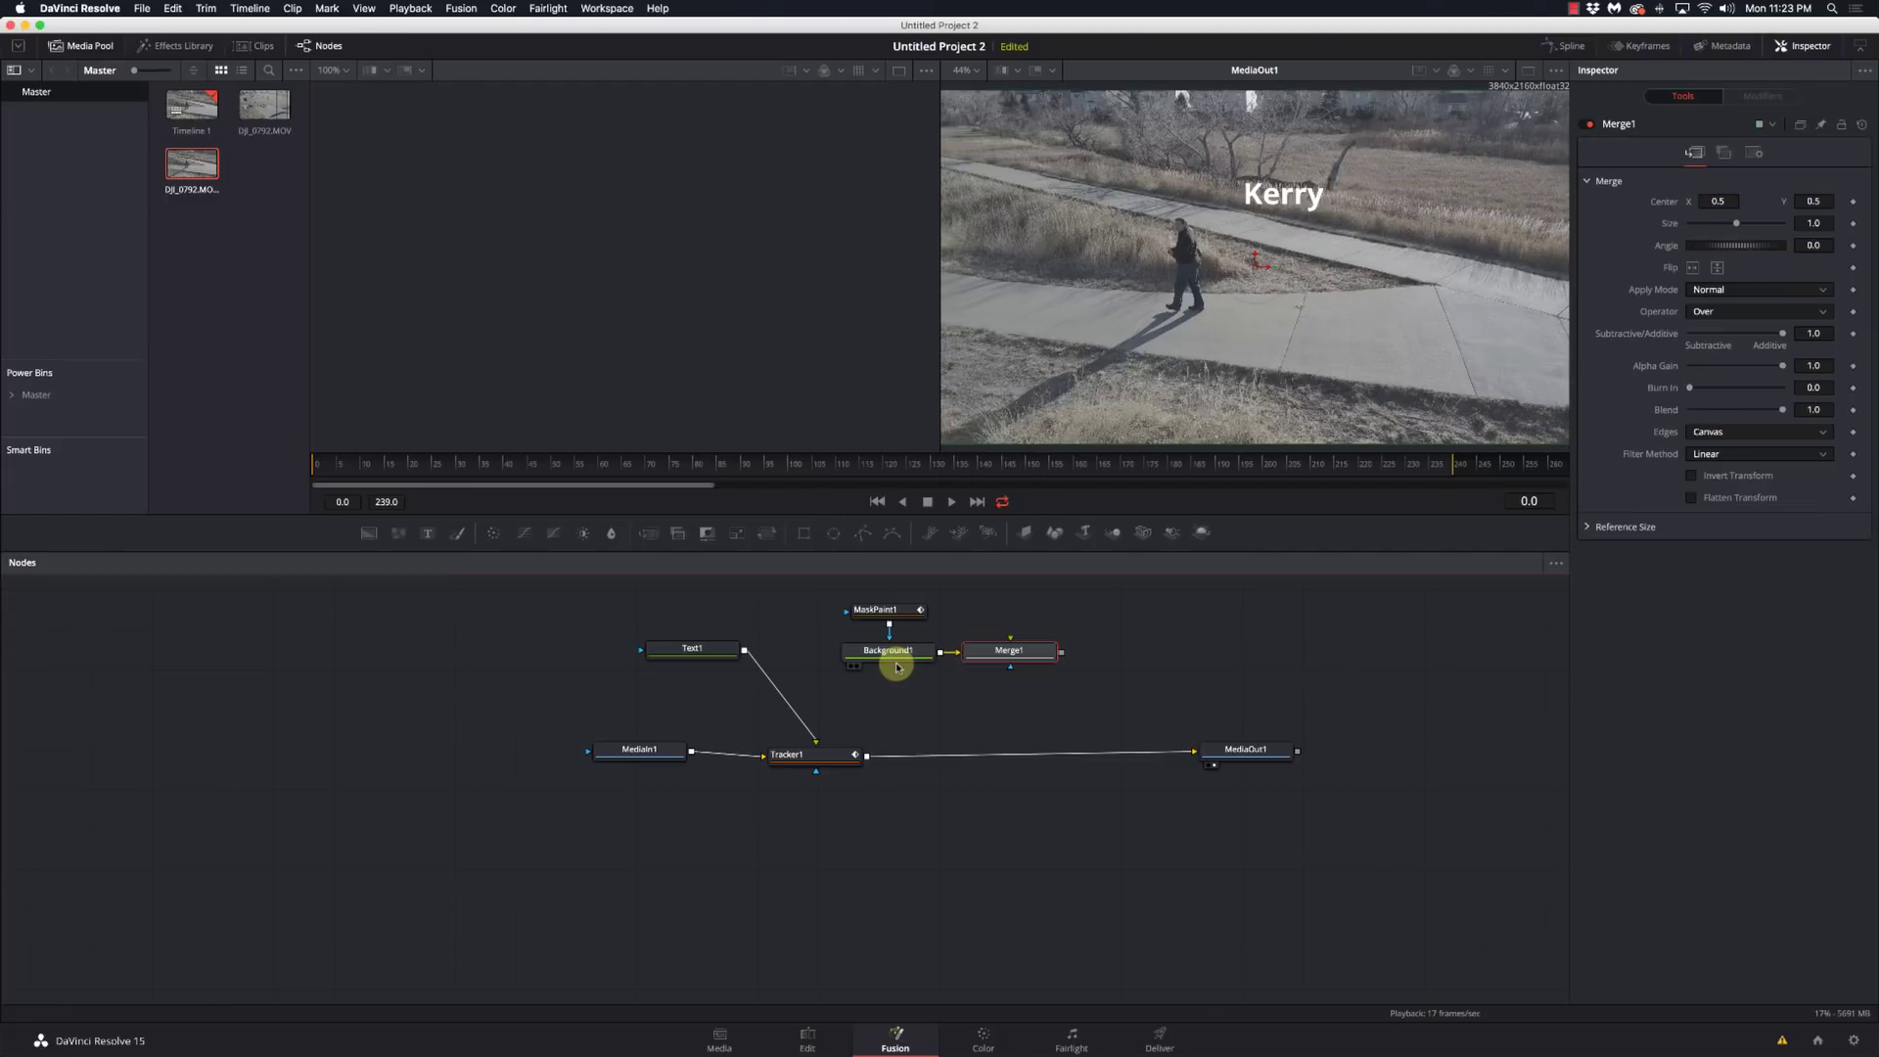
pyautogui.moveTo(993, 659); pyautogui.dragTo(832, 701)
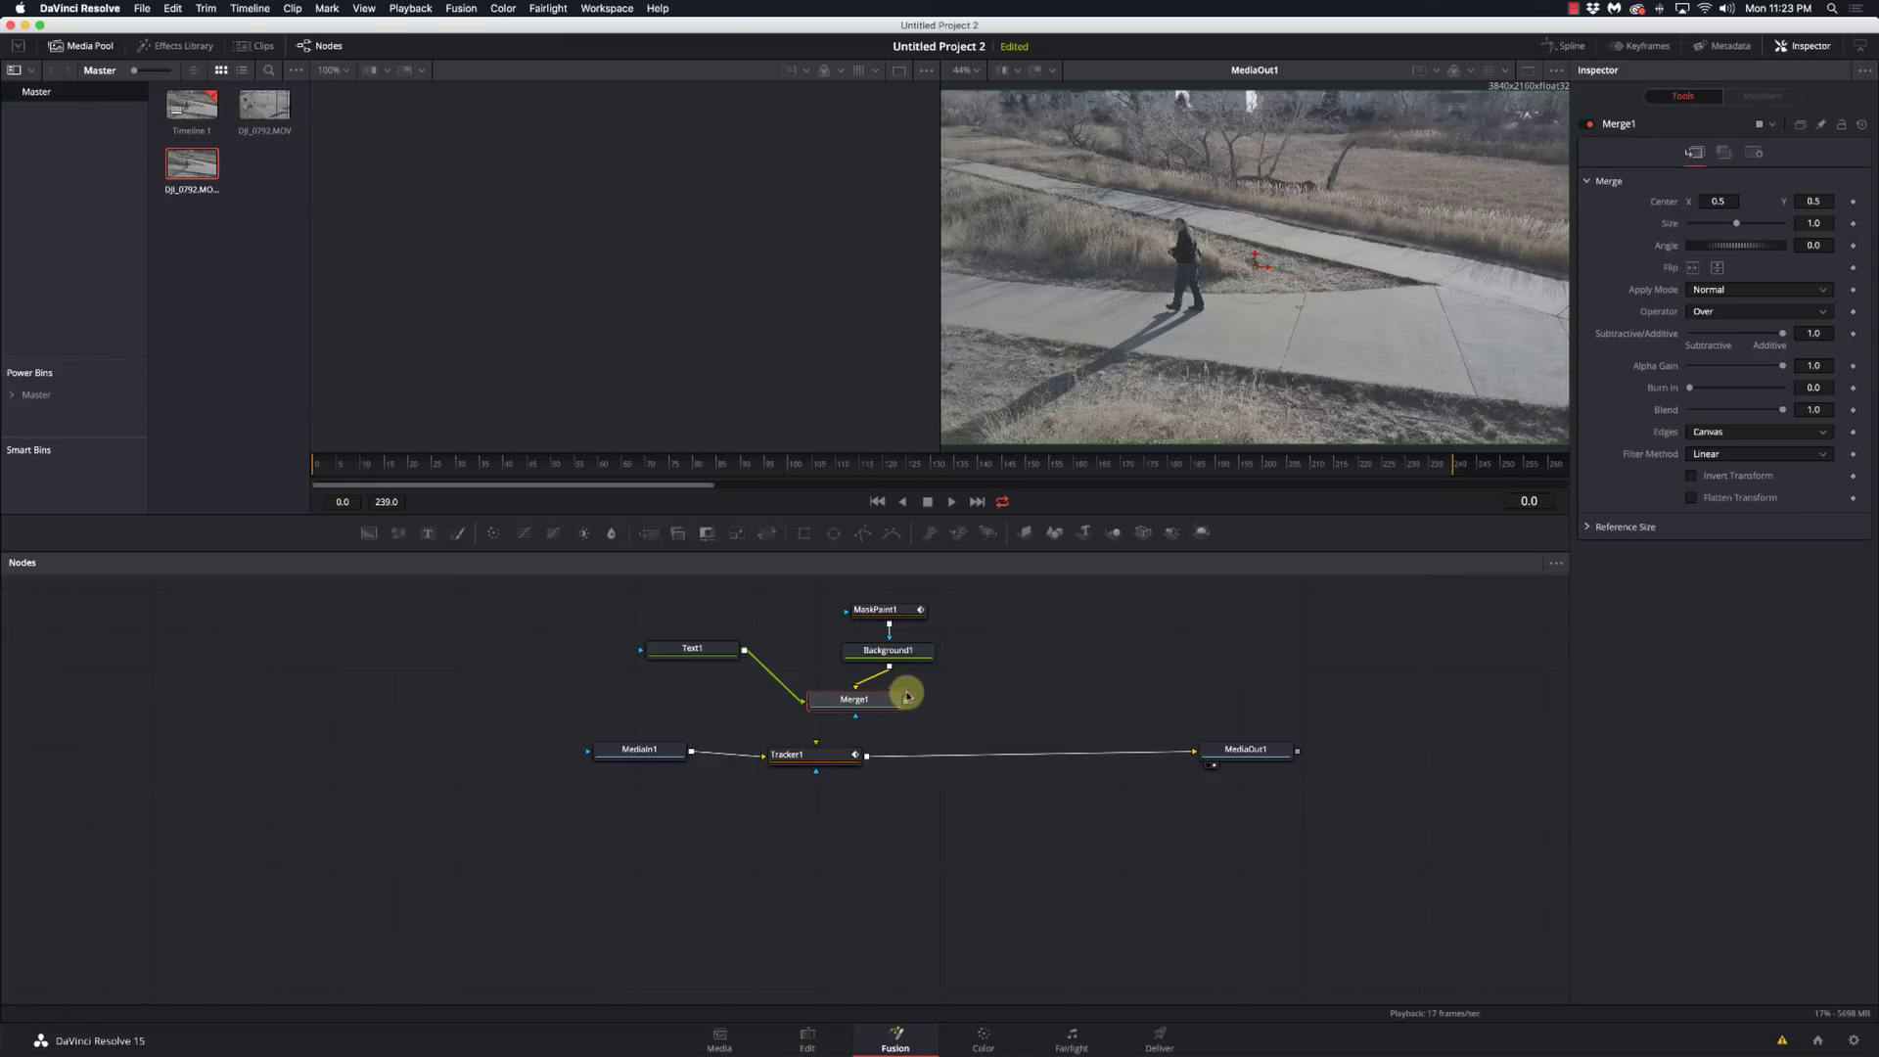
pyautogui.moveTo(906, 702); pyautogui.dragTo(837, 759)
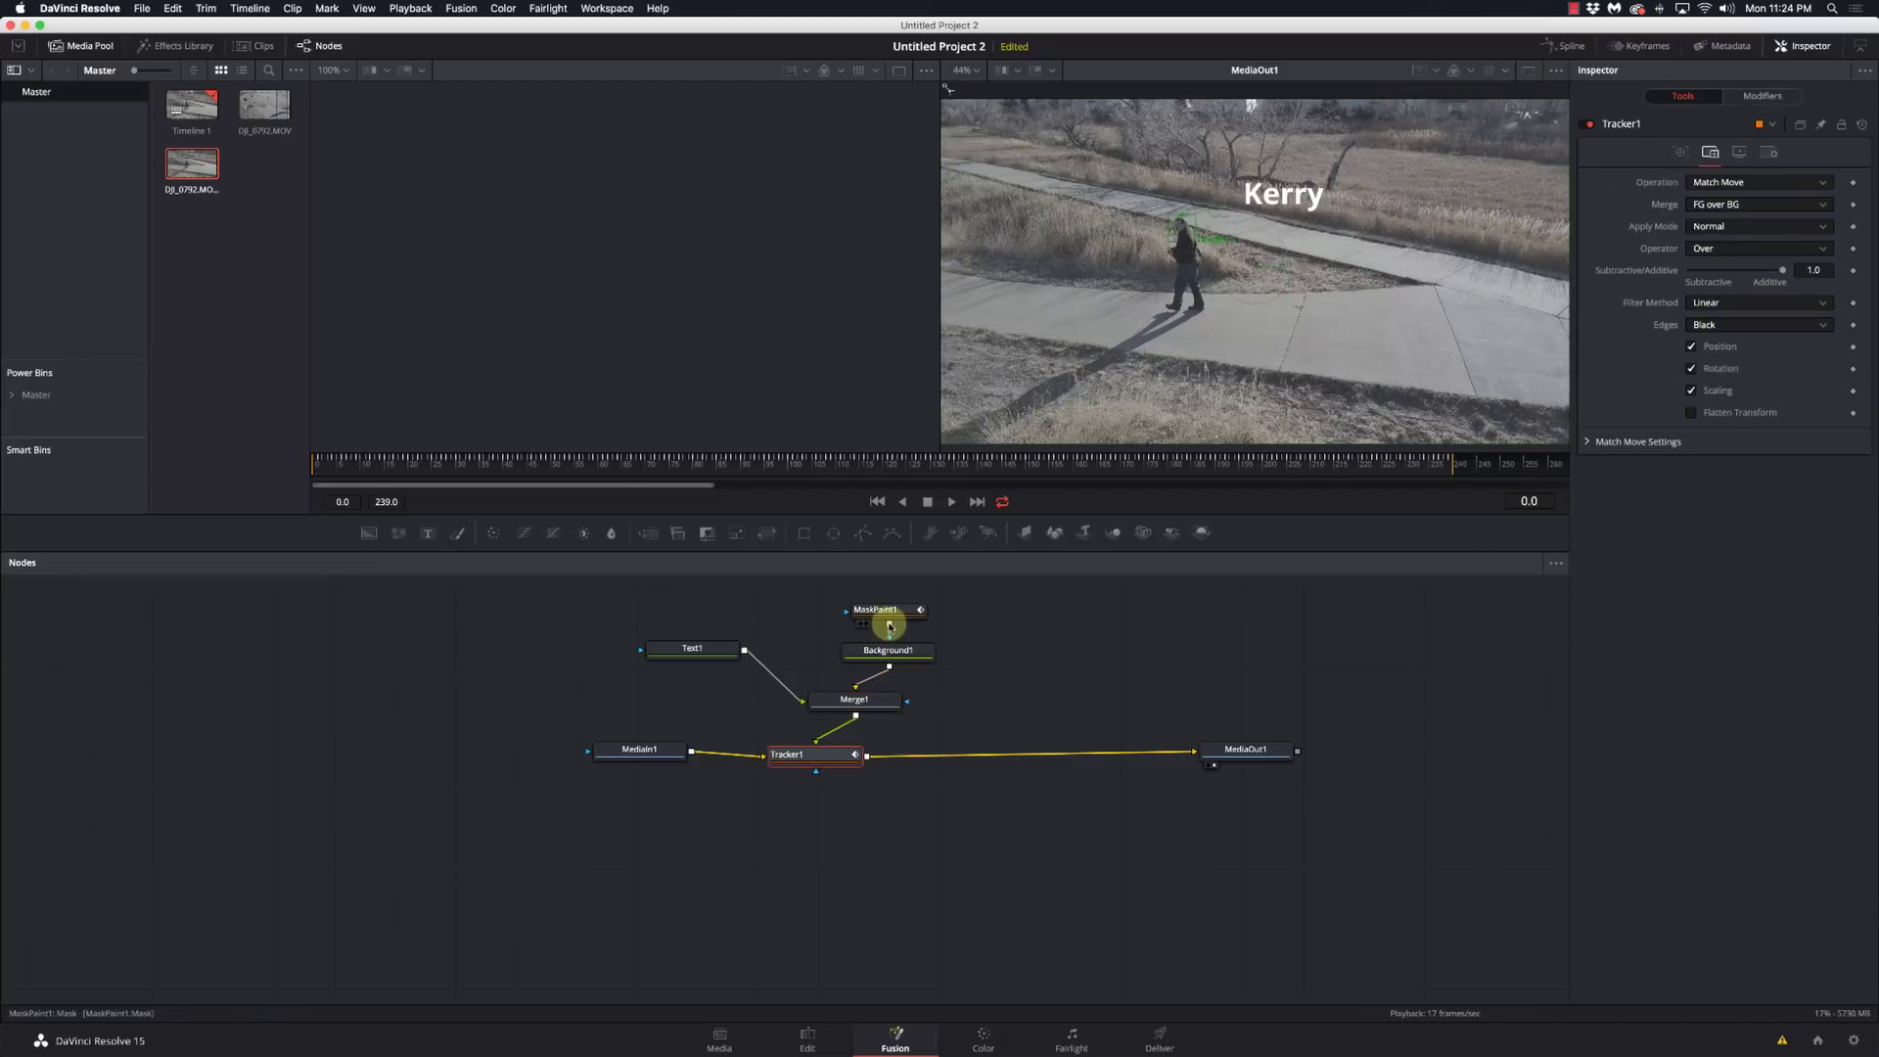
# - Select MaskPaint1, switch to one enlarged viewer, and zoom in on the shot
pyautogui.click(885, 610)
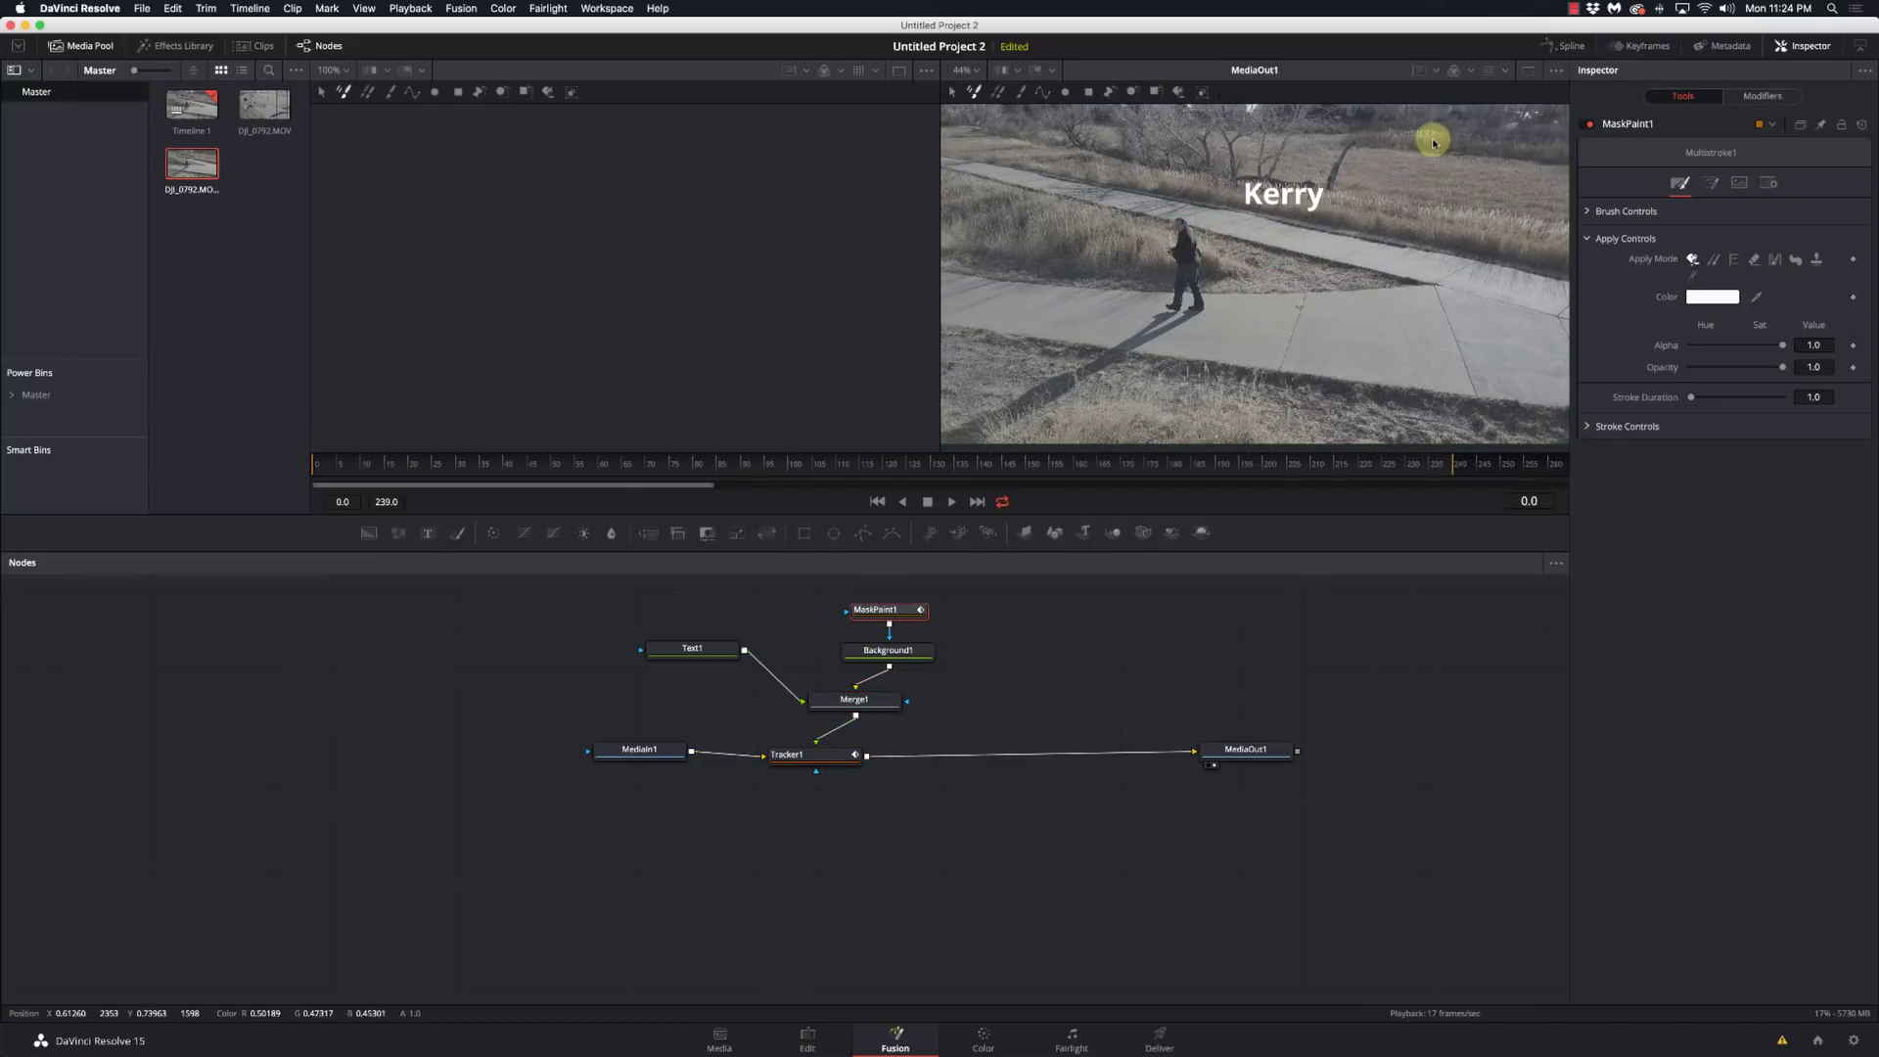
pyautogui.click(1529, 72)
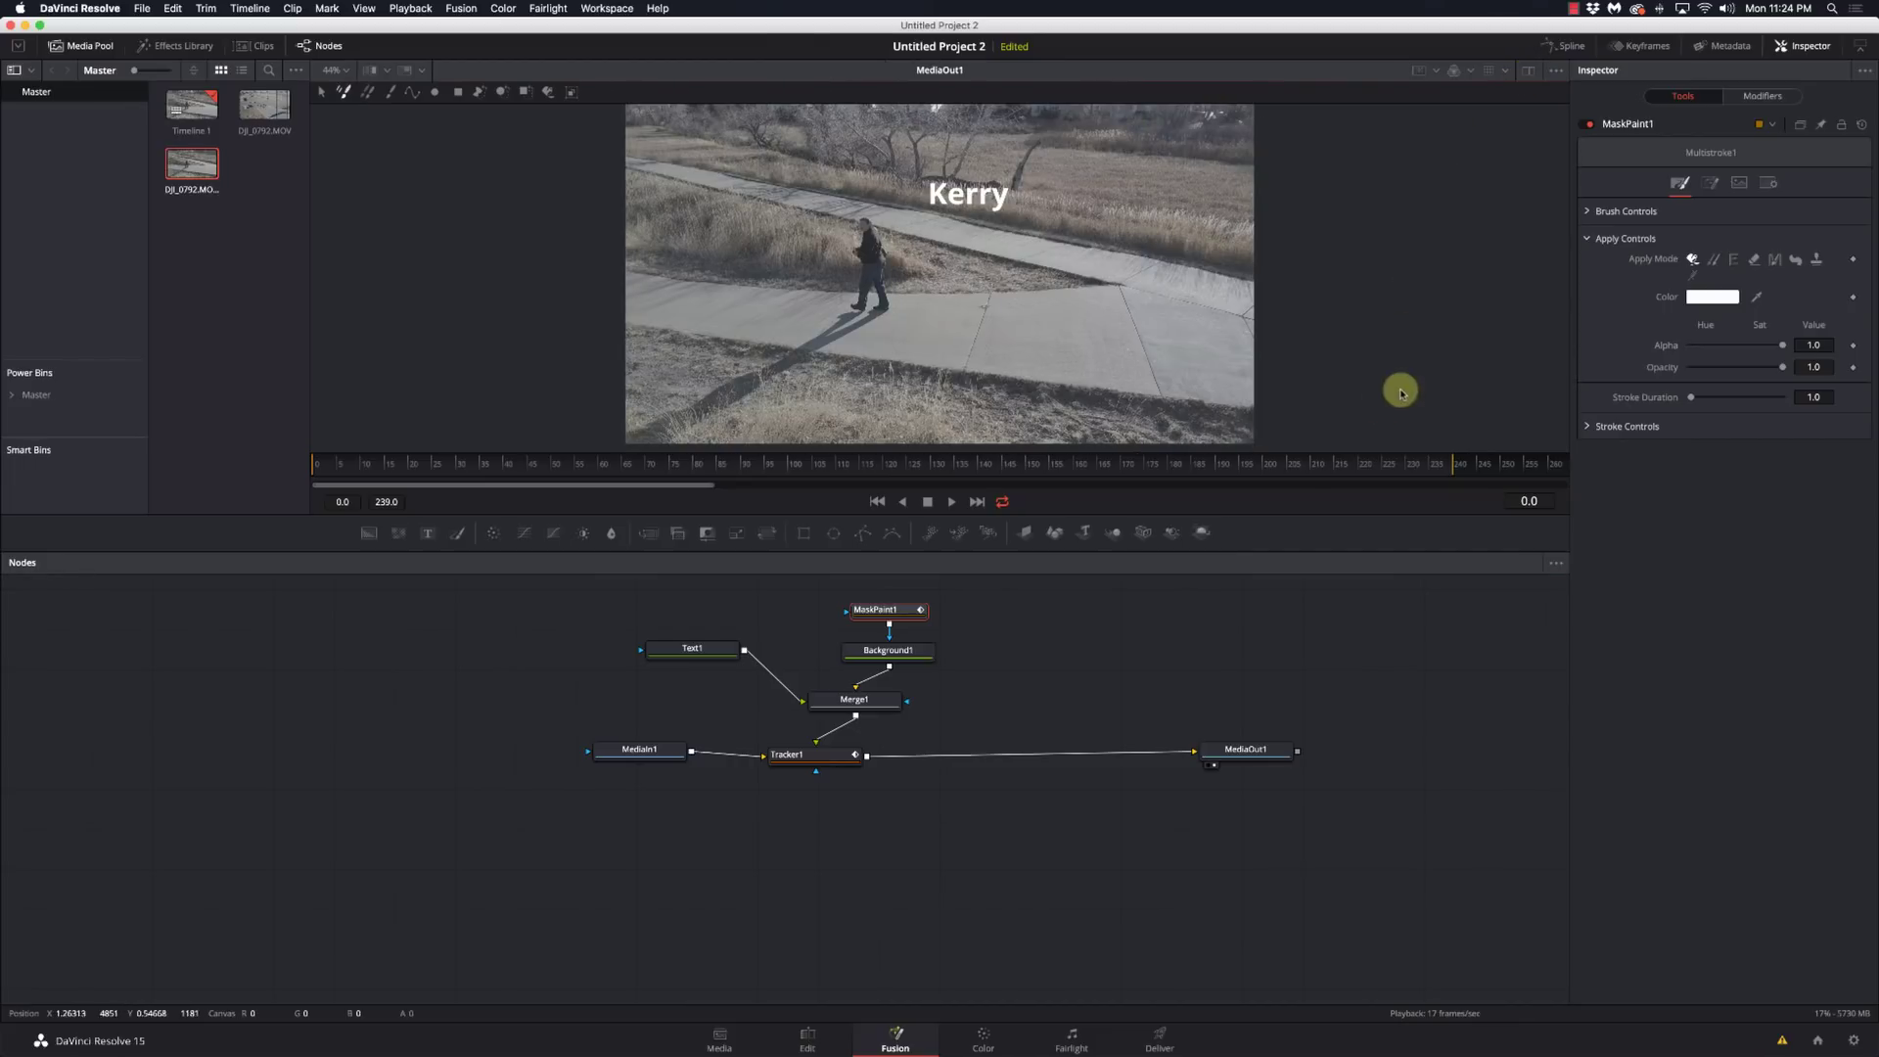
pyautogui.moveTo(1304, 516); pyautogui.dragTo(1313, 729)
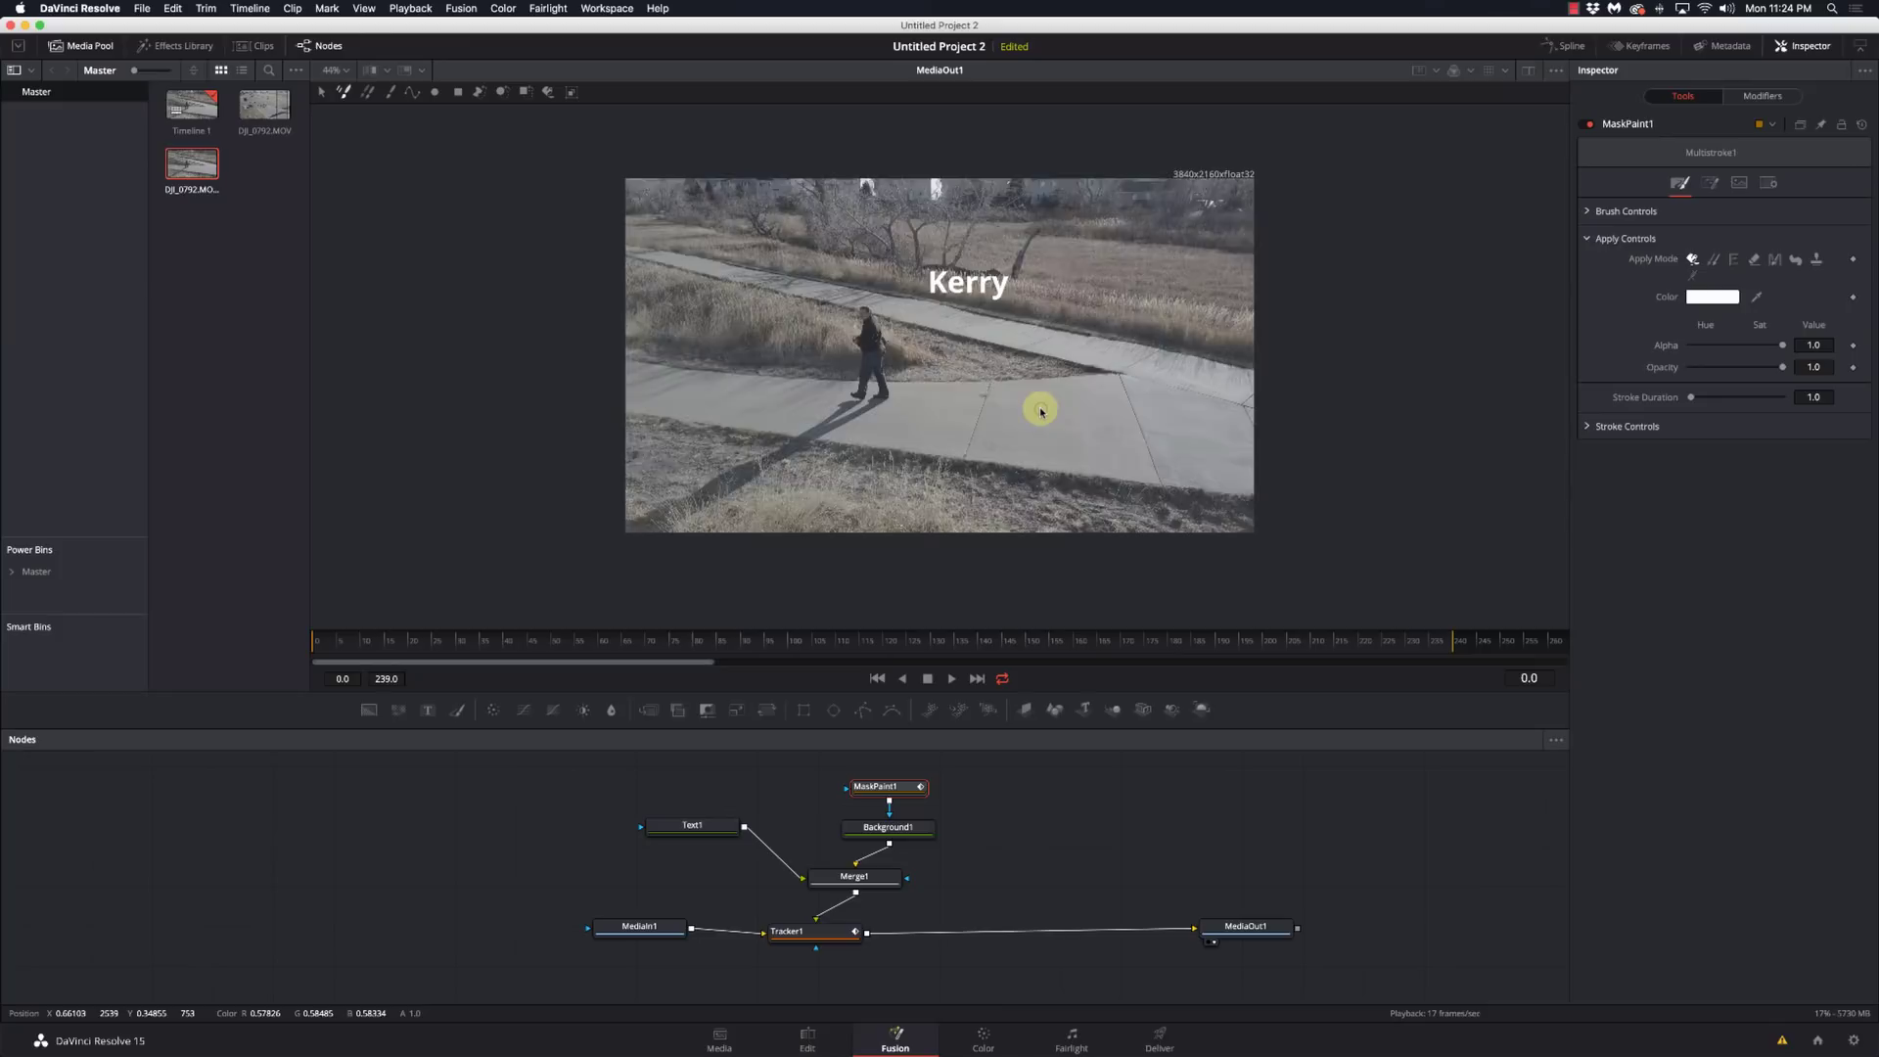
pyautogui.scroll(5, 1038, 407)
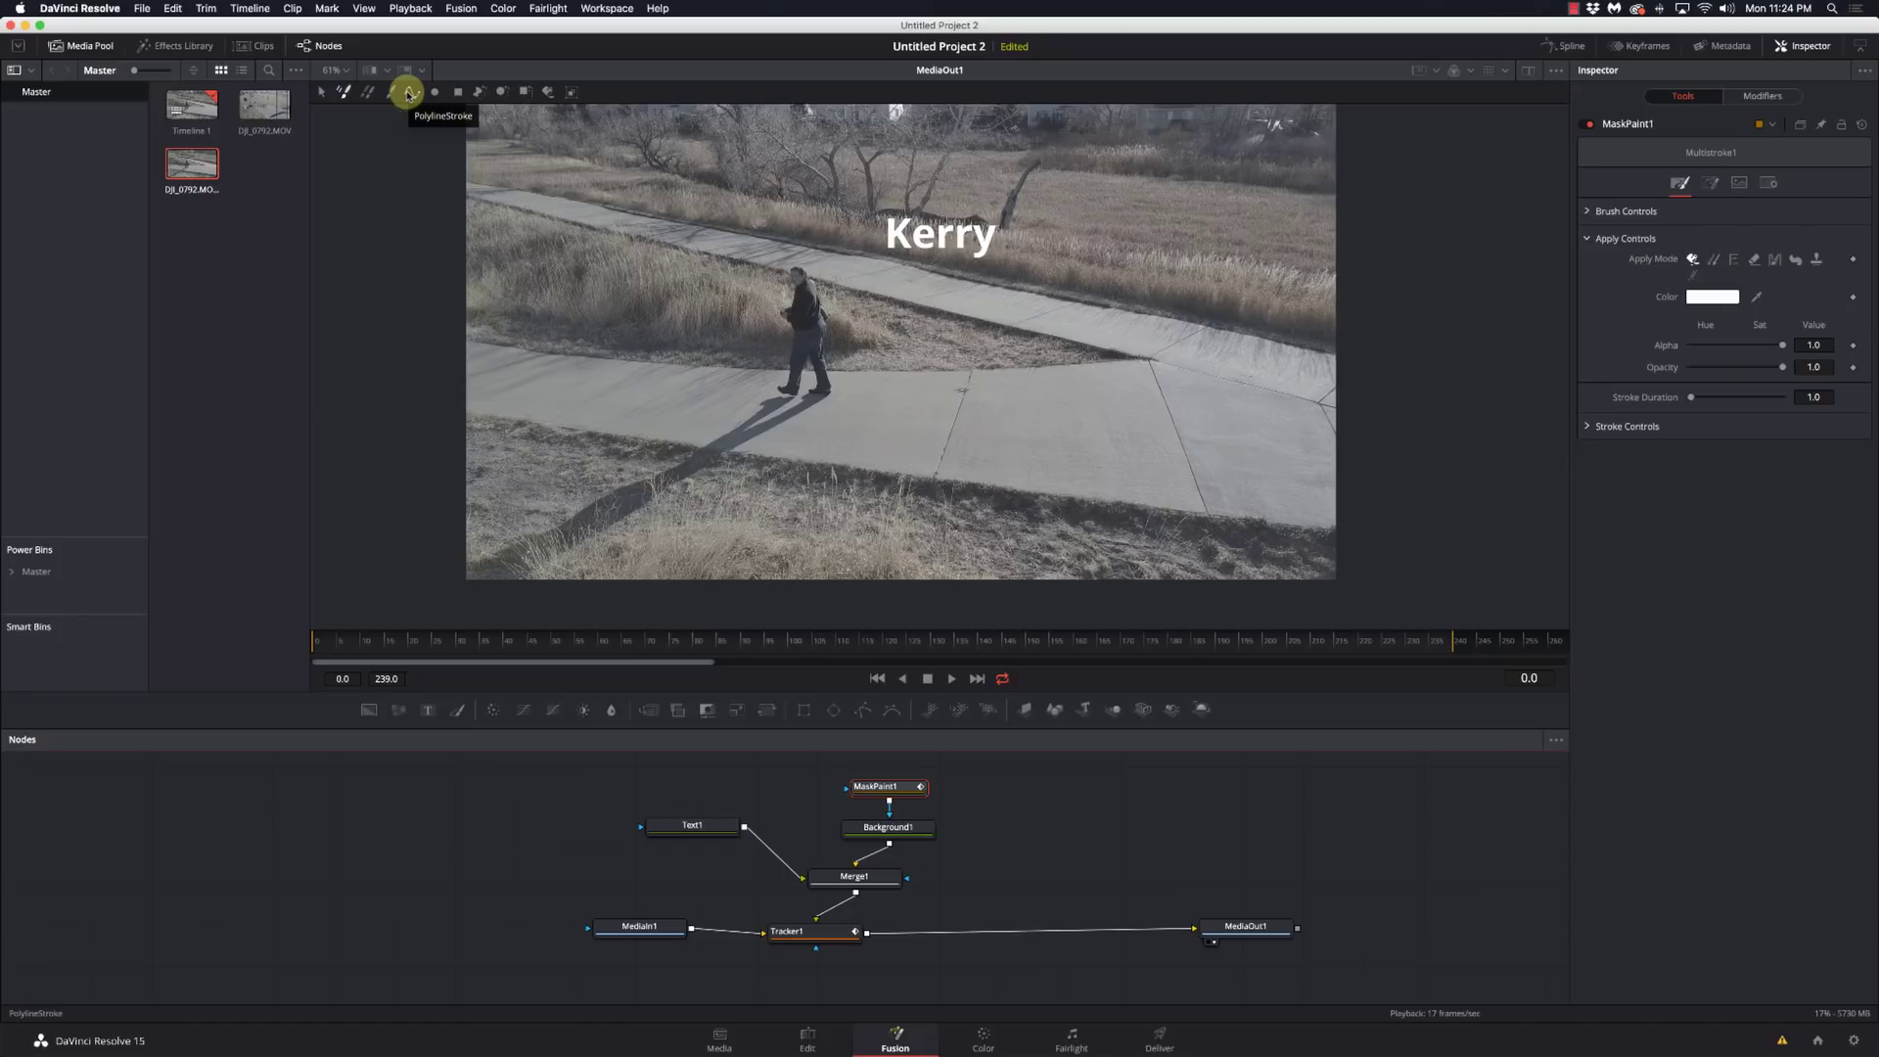
# - Draw a MaskPaint polyline stroke from just under the Kerry title down to the walker
pyautogui.click(408, 93)
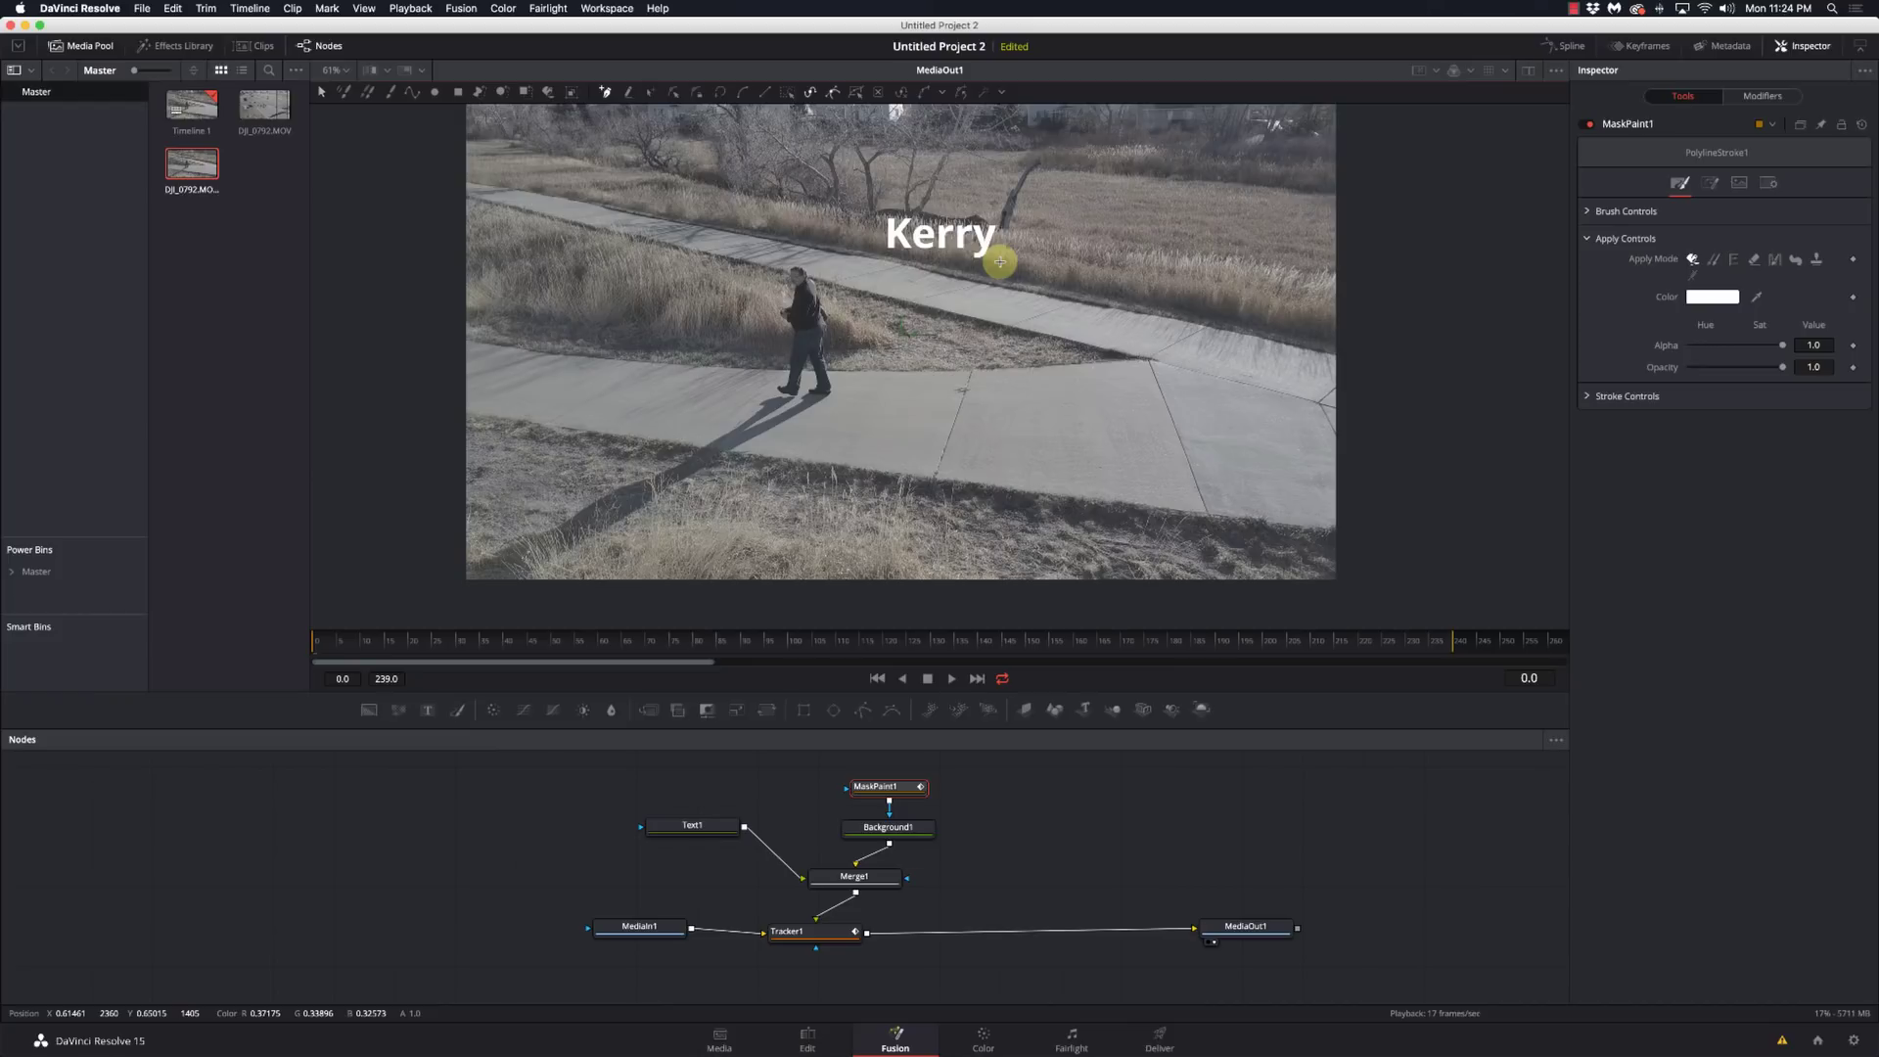
pyautogui.click(1000, 261)
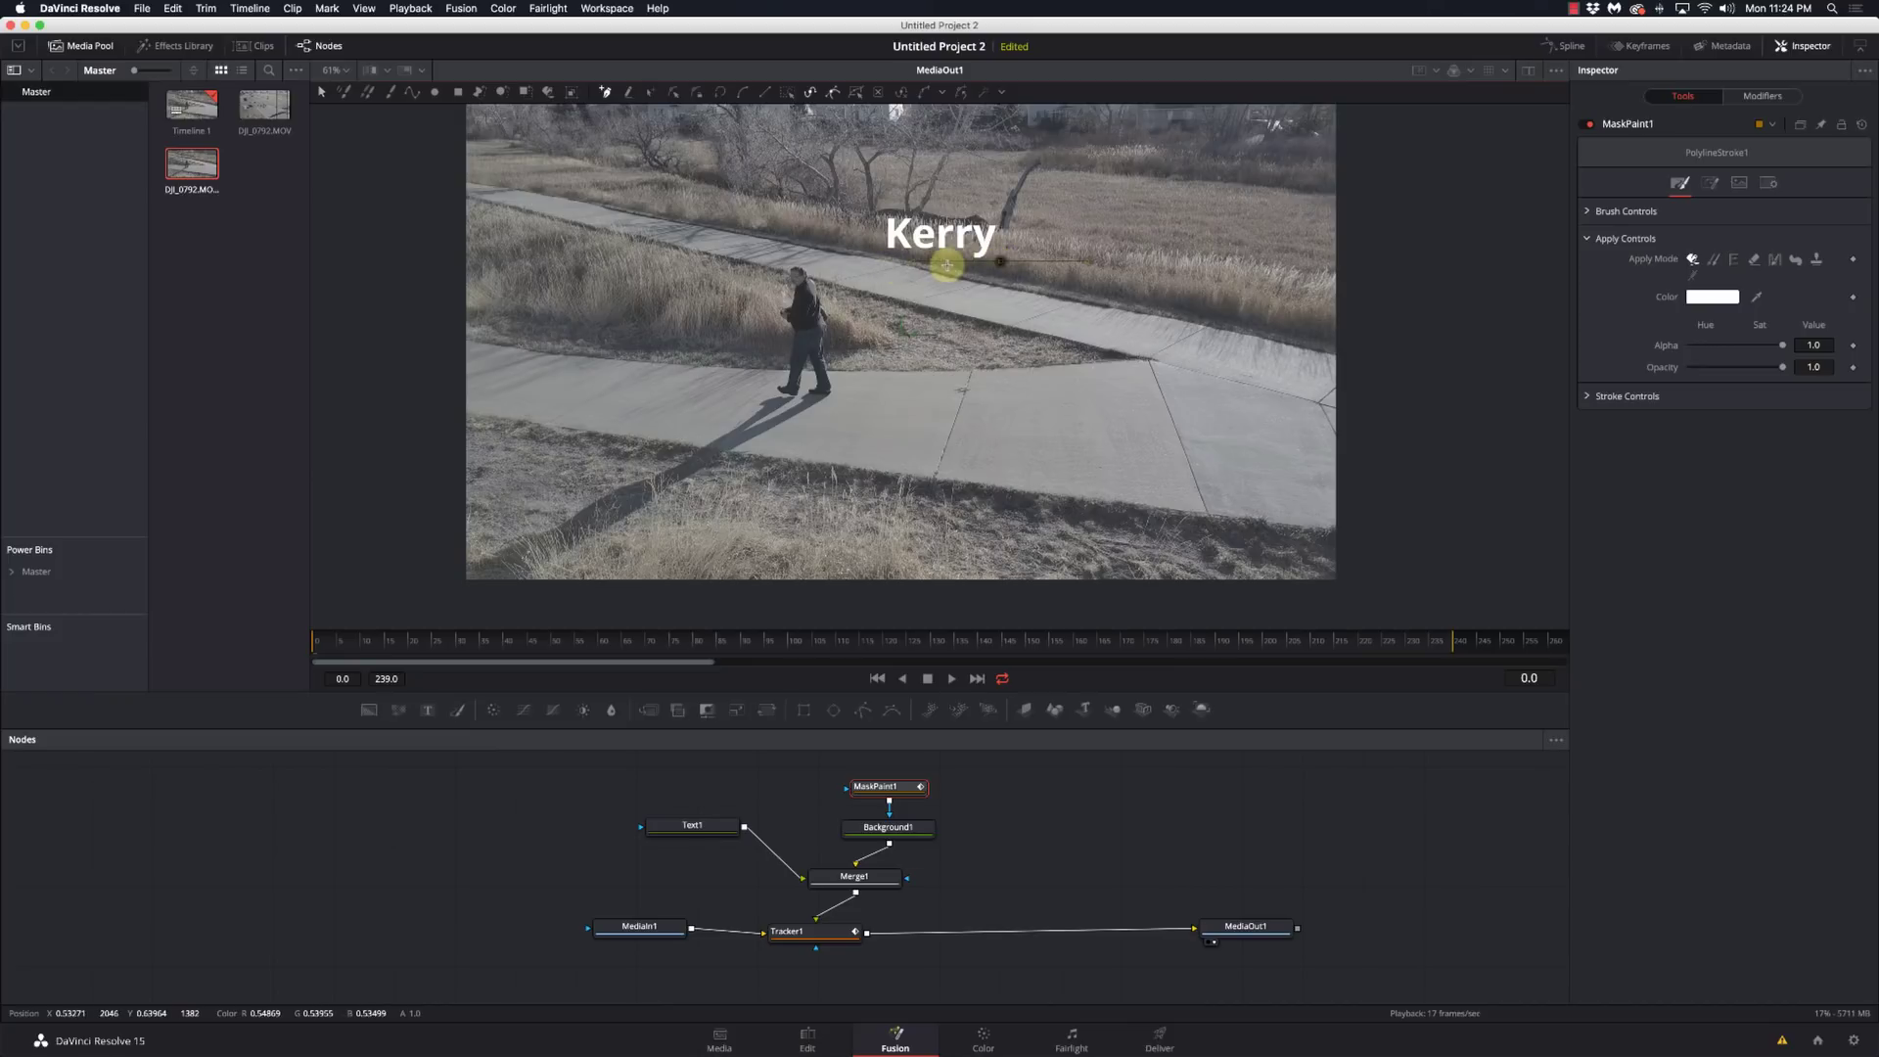
pyautogui.click(1082, 261)
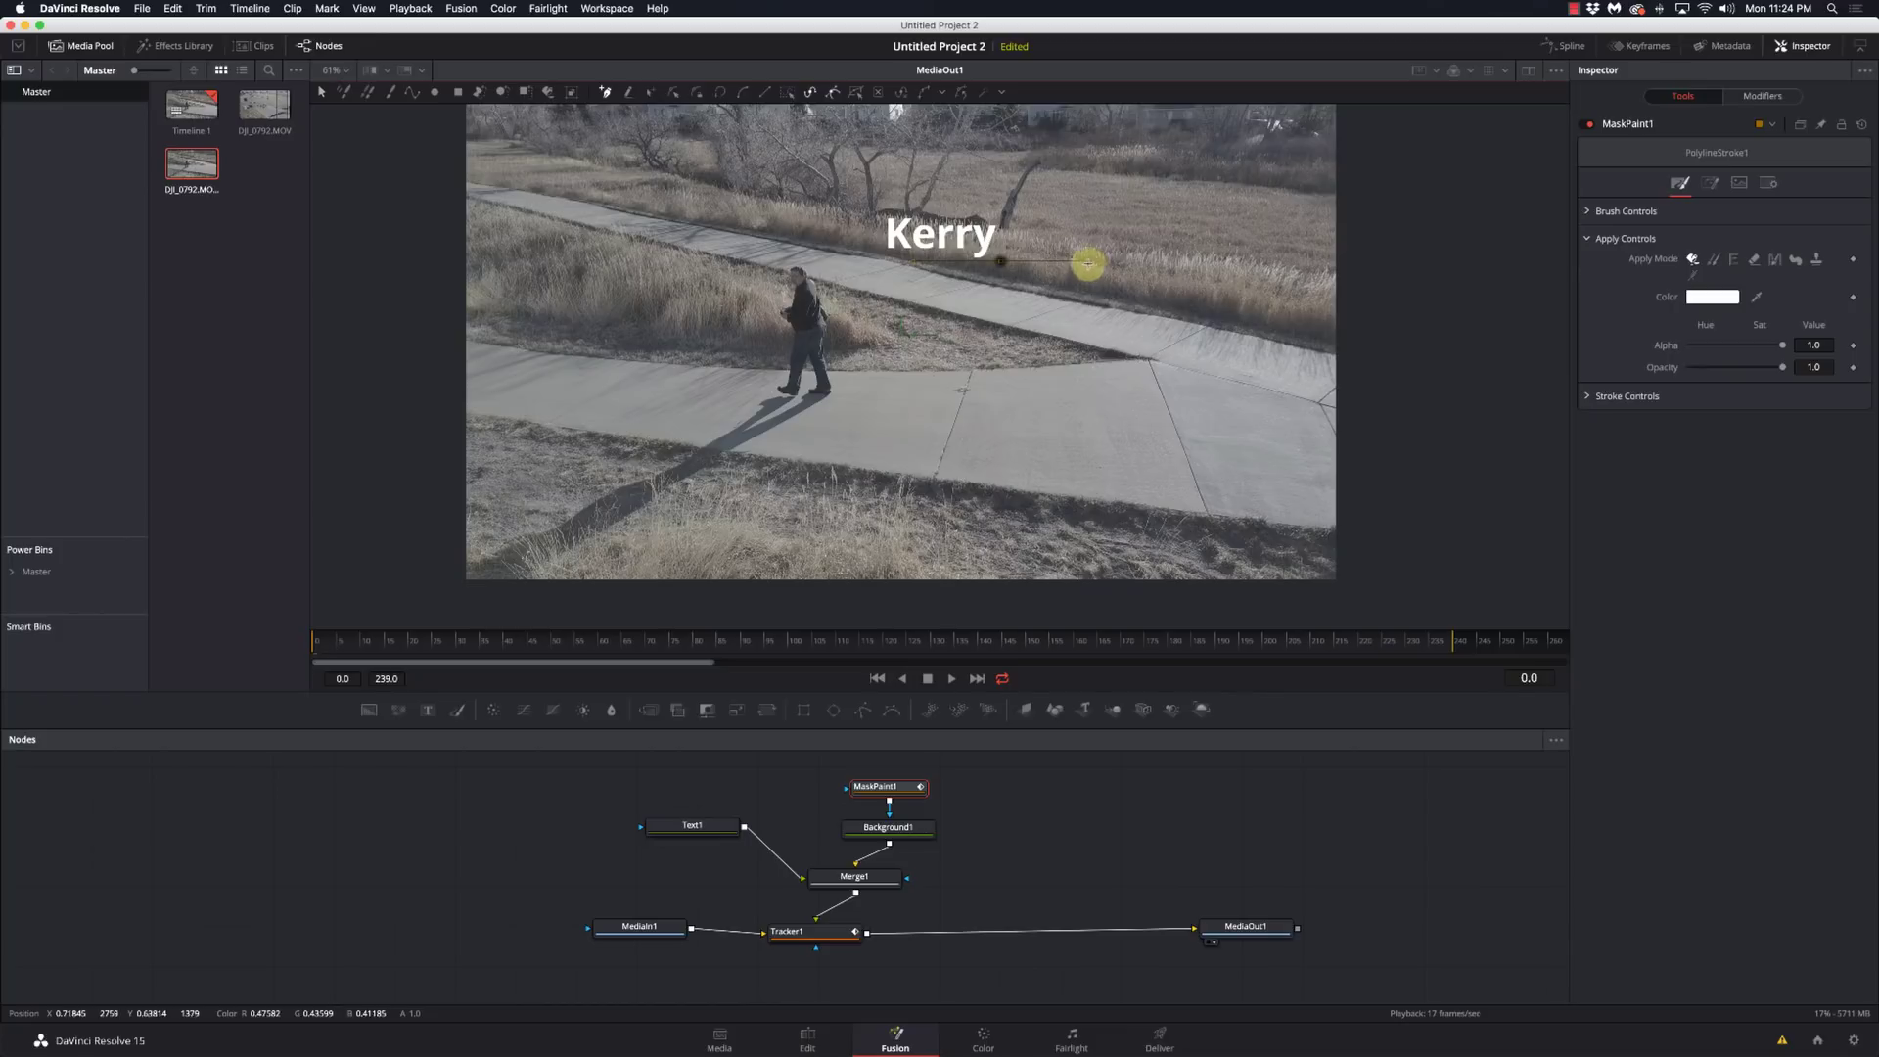
pyautogui.click(887, 264)
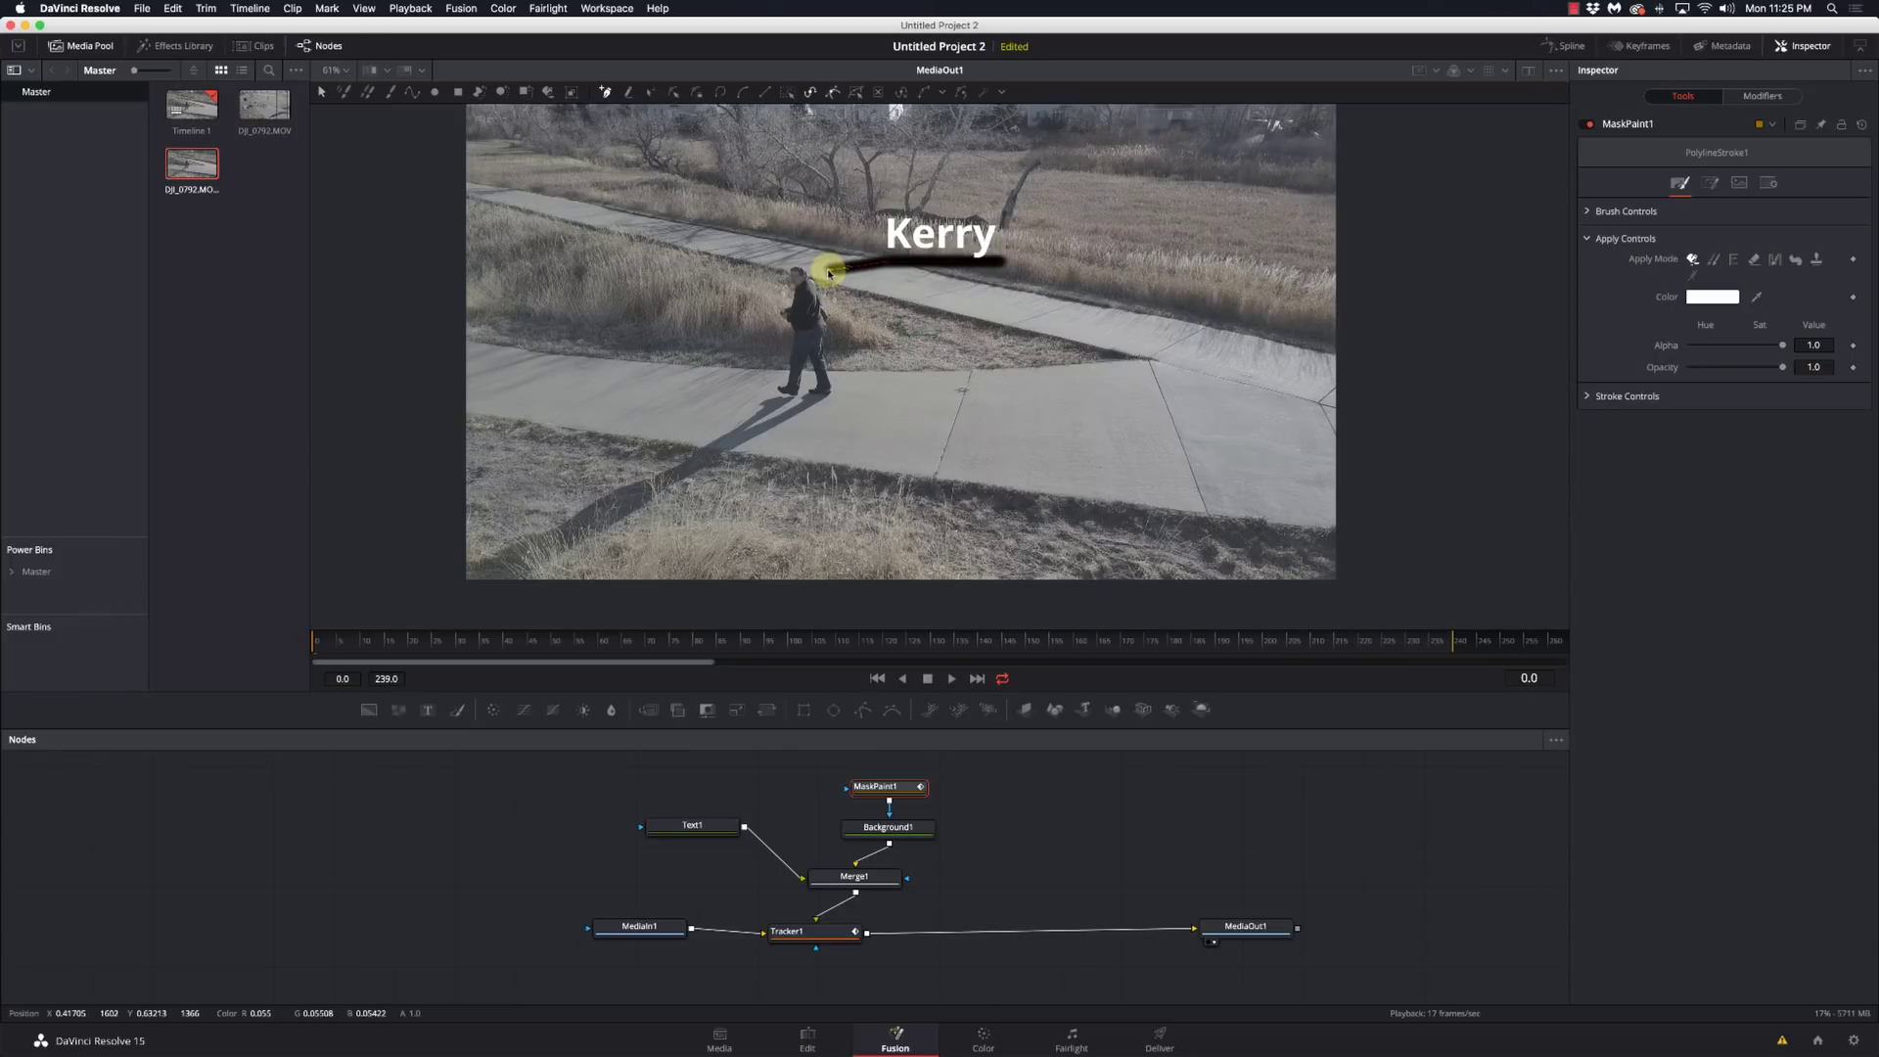
pyautogui.click(830, 274)
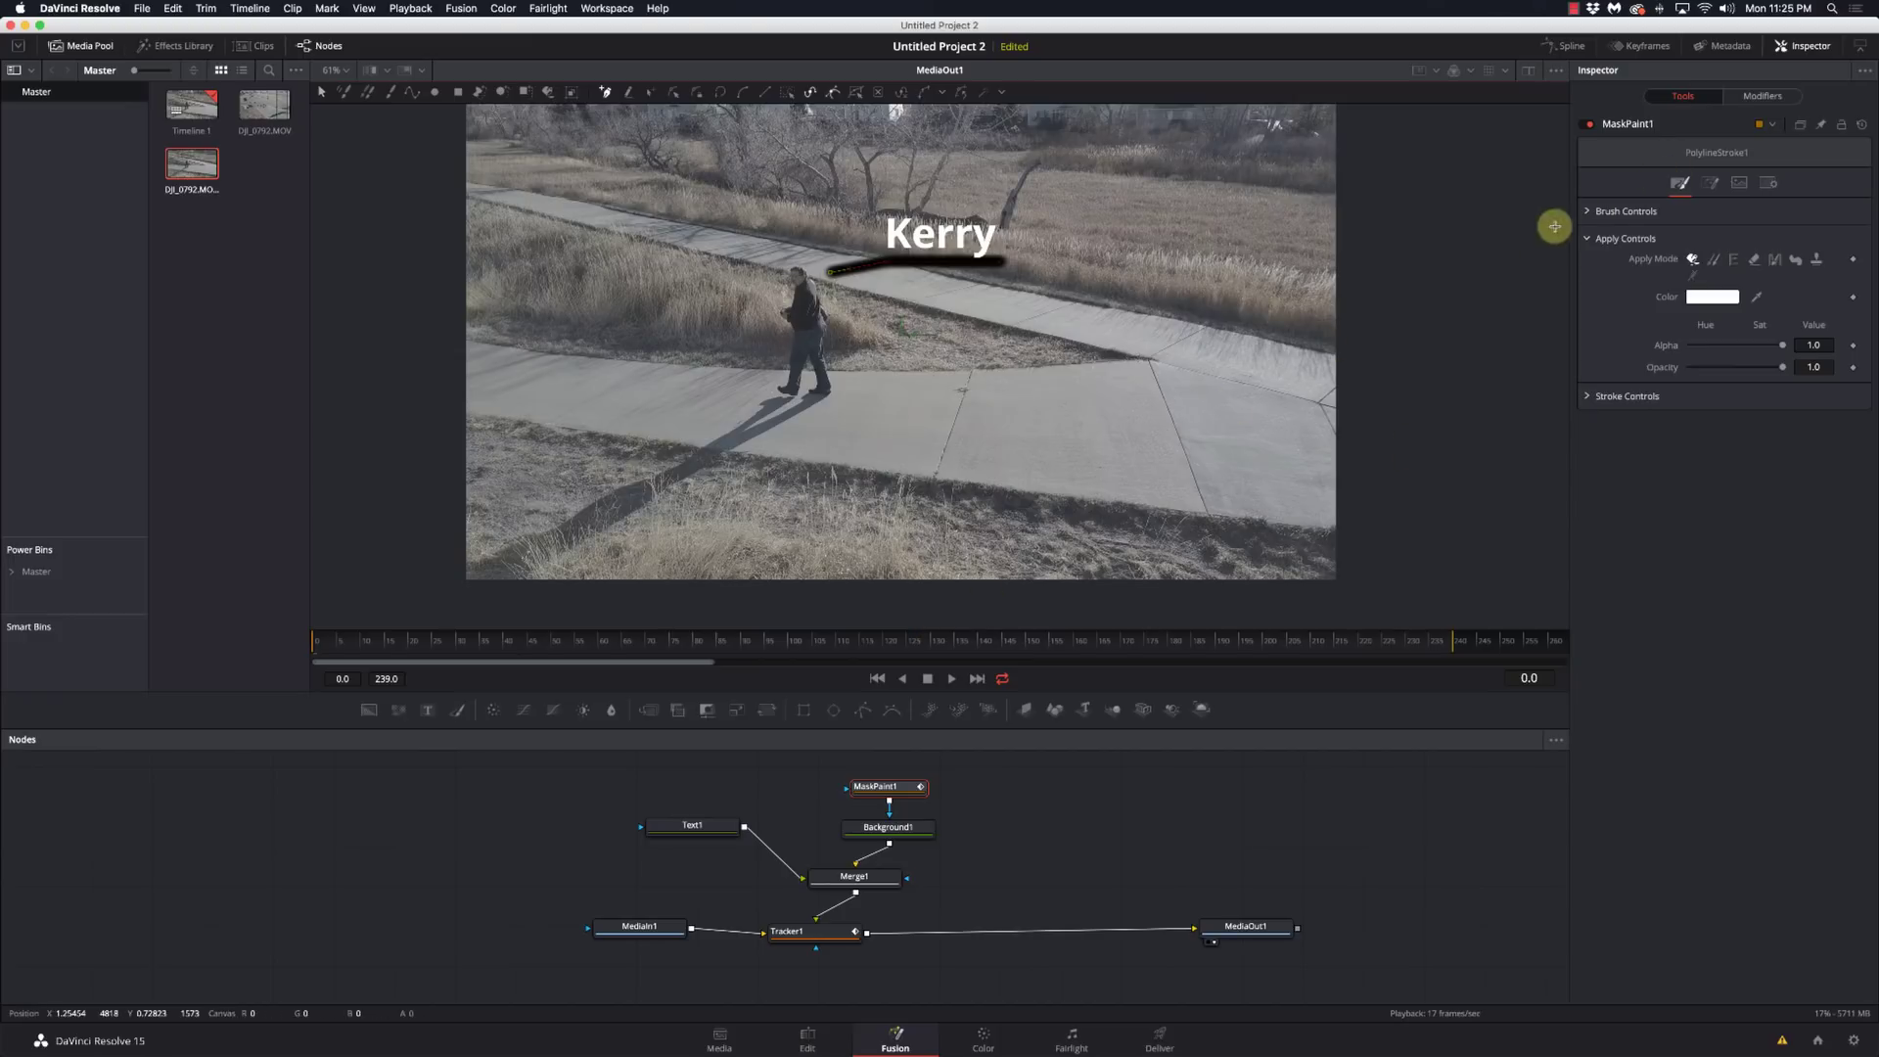
# - Give the MaskPaint1 brush a hard circular edge and a much smaller size
pyautogui.click(1599, 212)
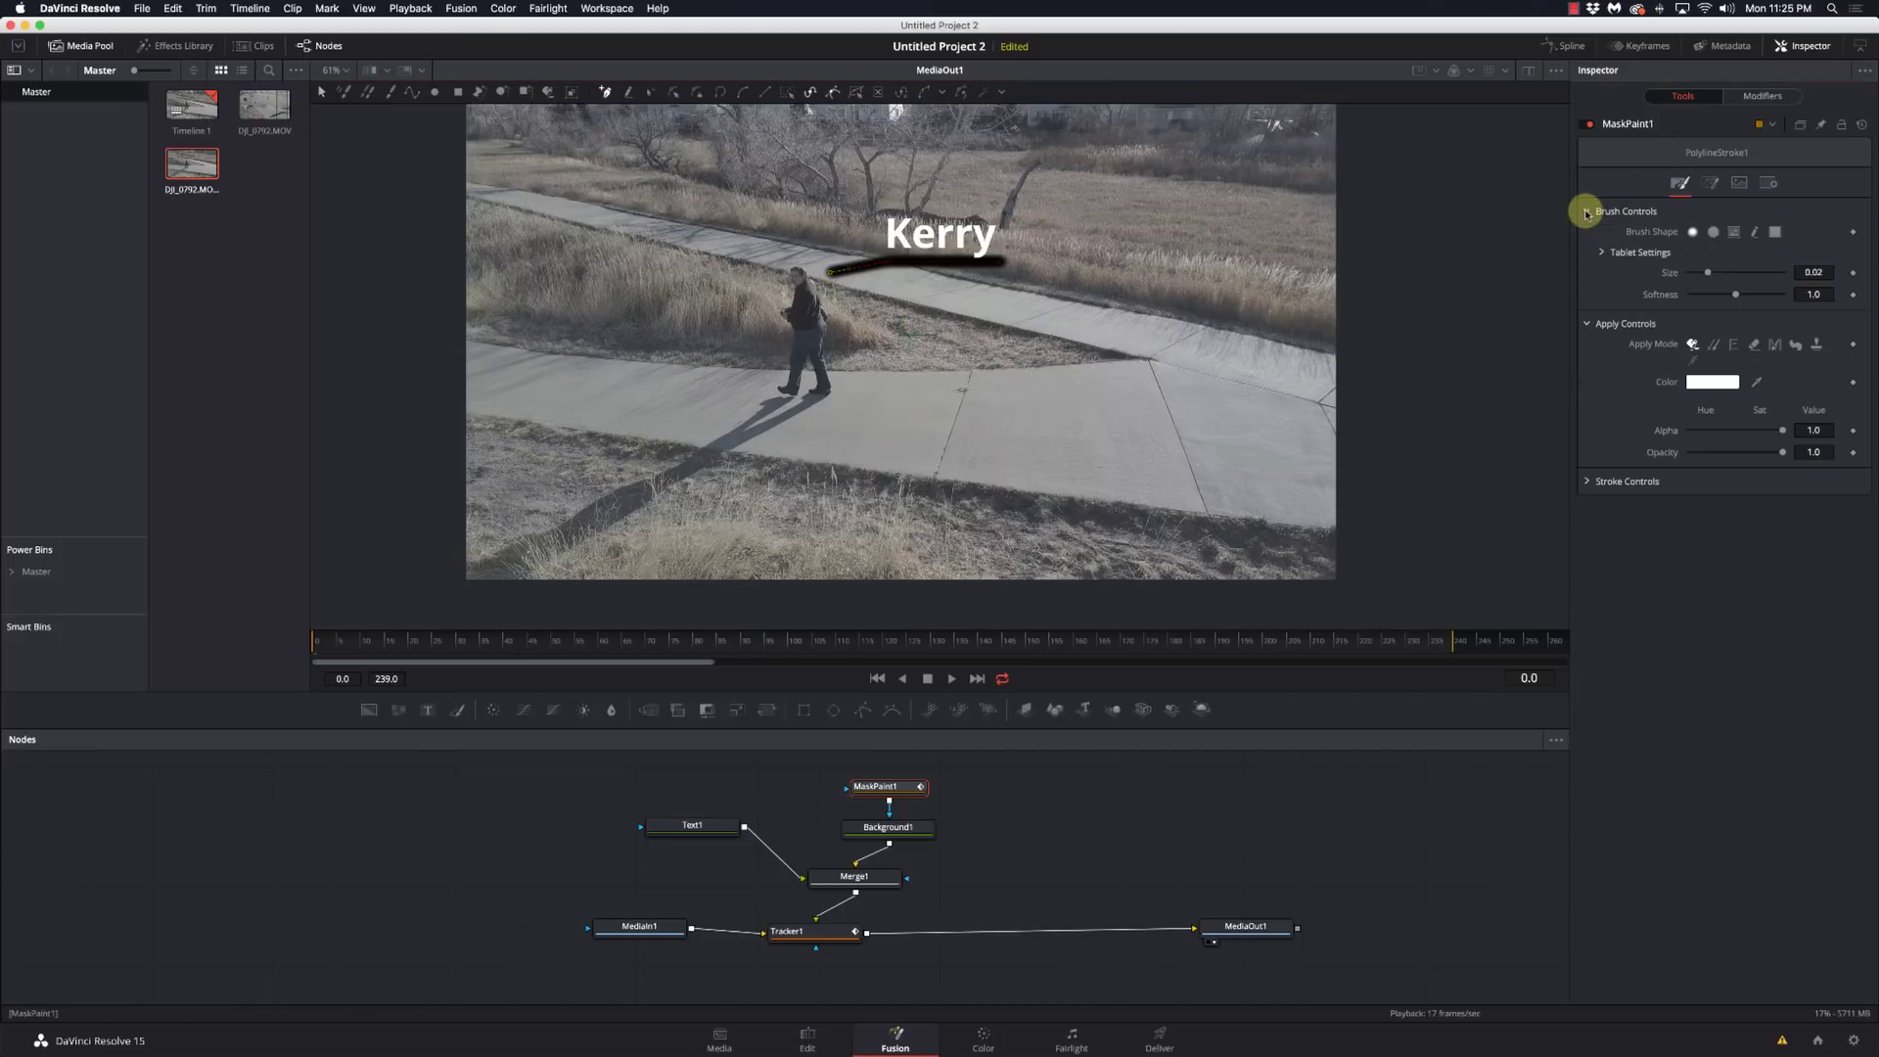
pyautogui.click(1713, 235)
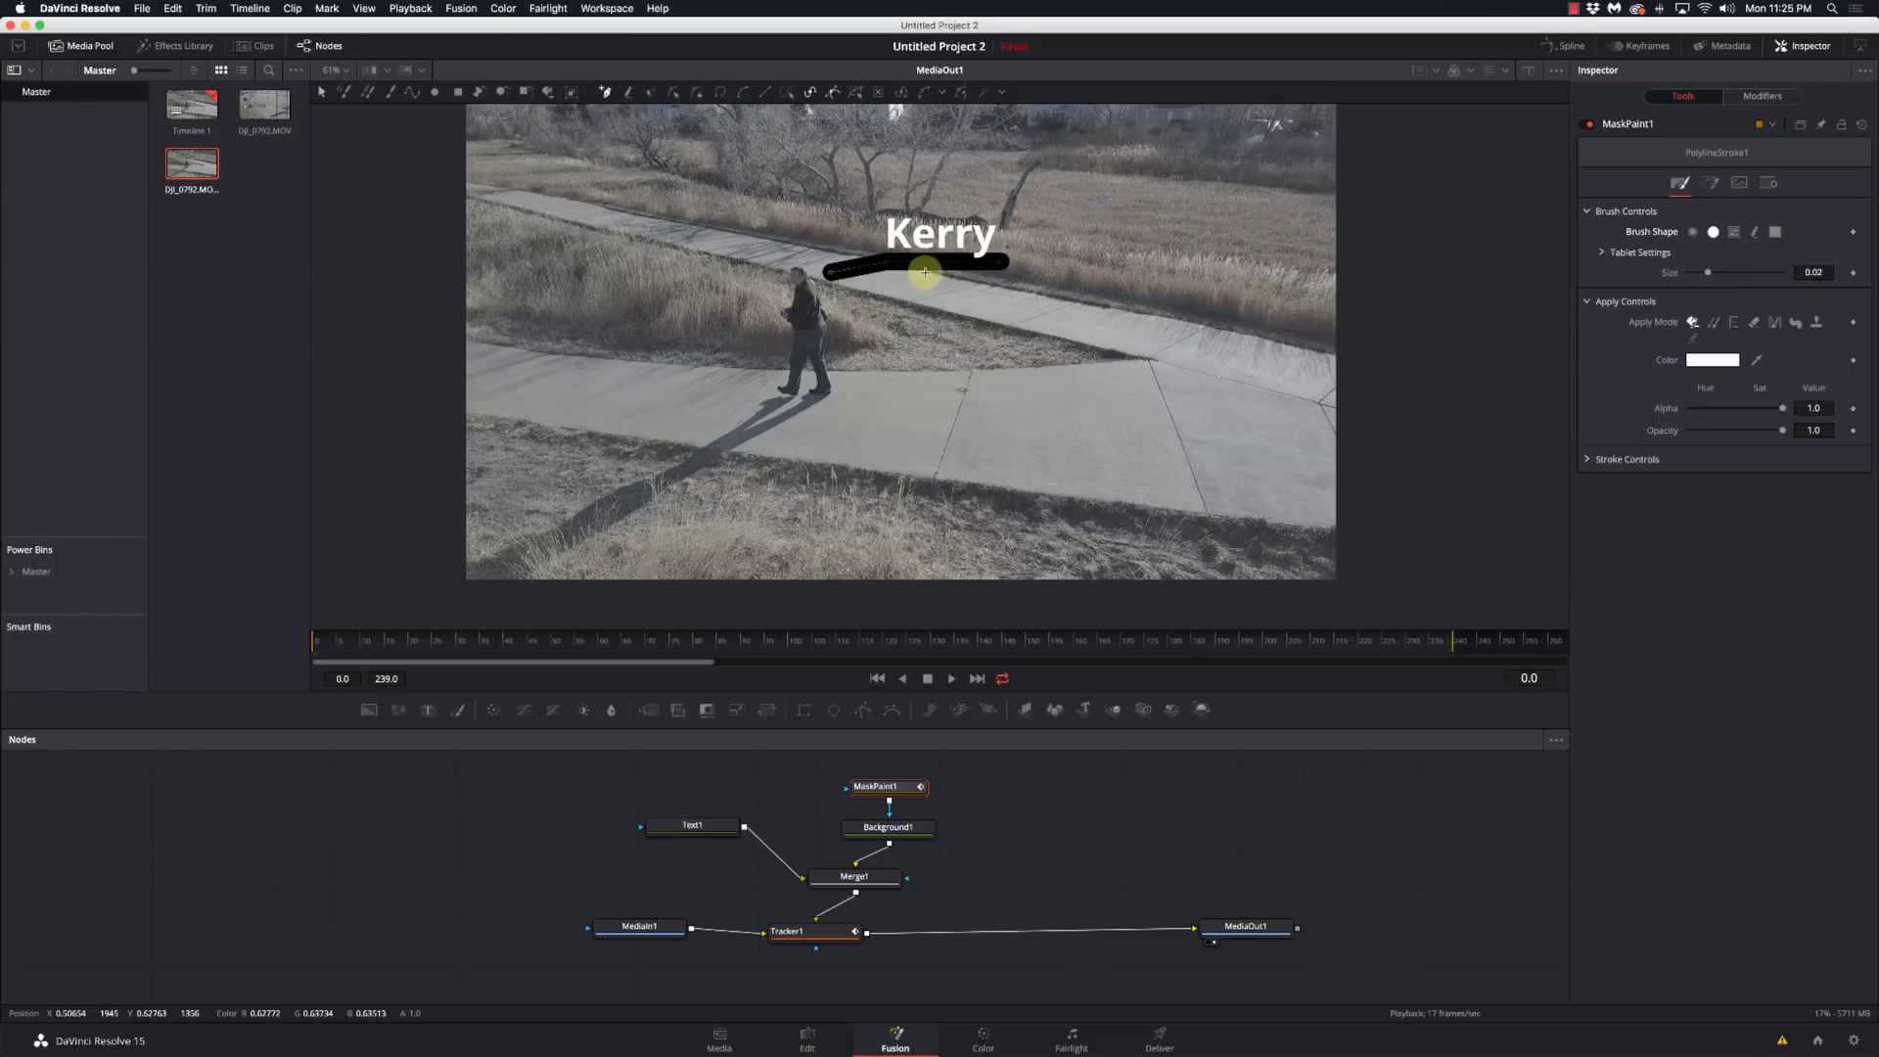
pyautogui.moveTo(1709, 274); pyautogui.dragTo(1696, 275)
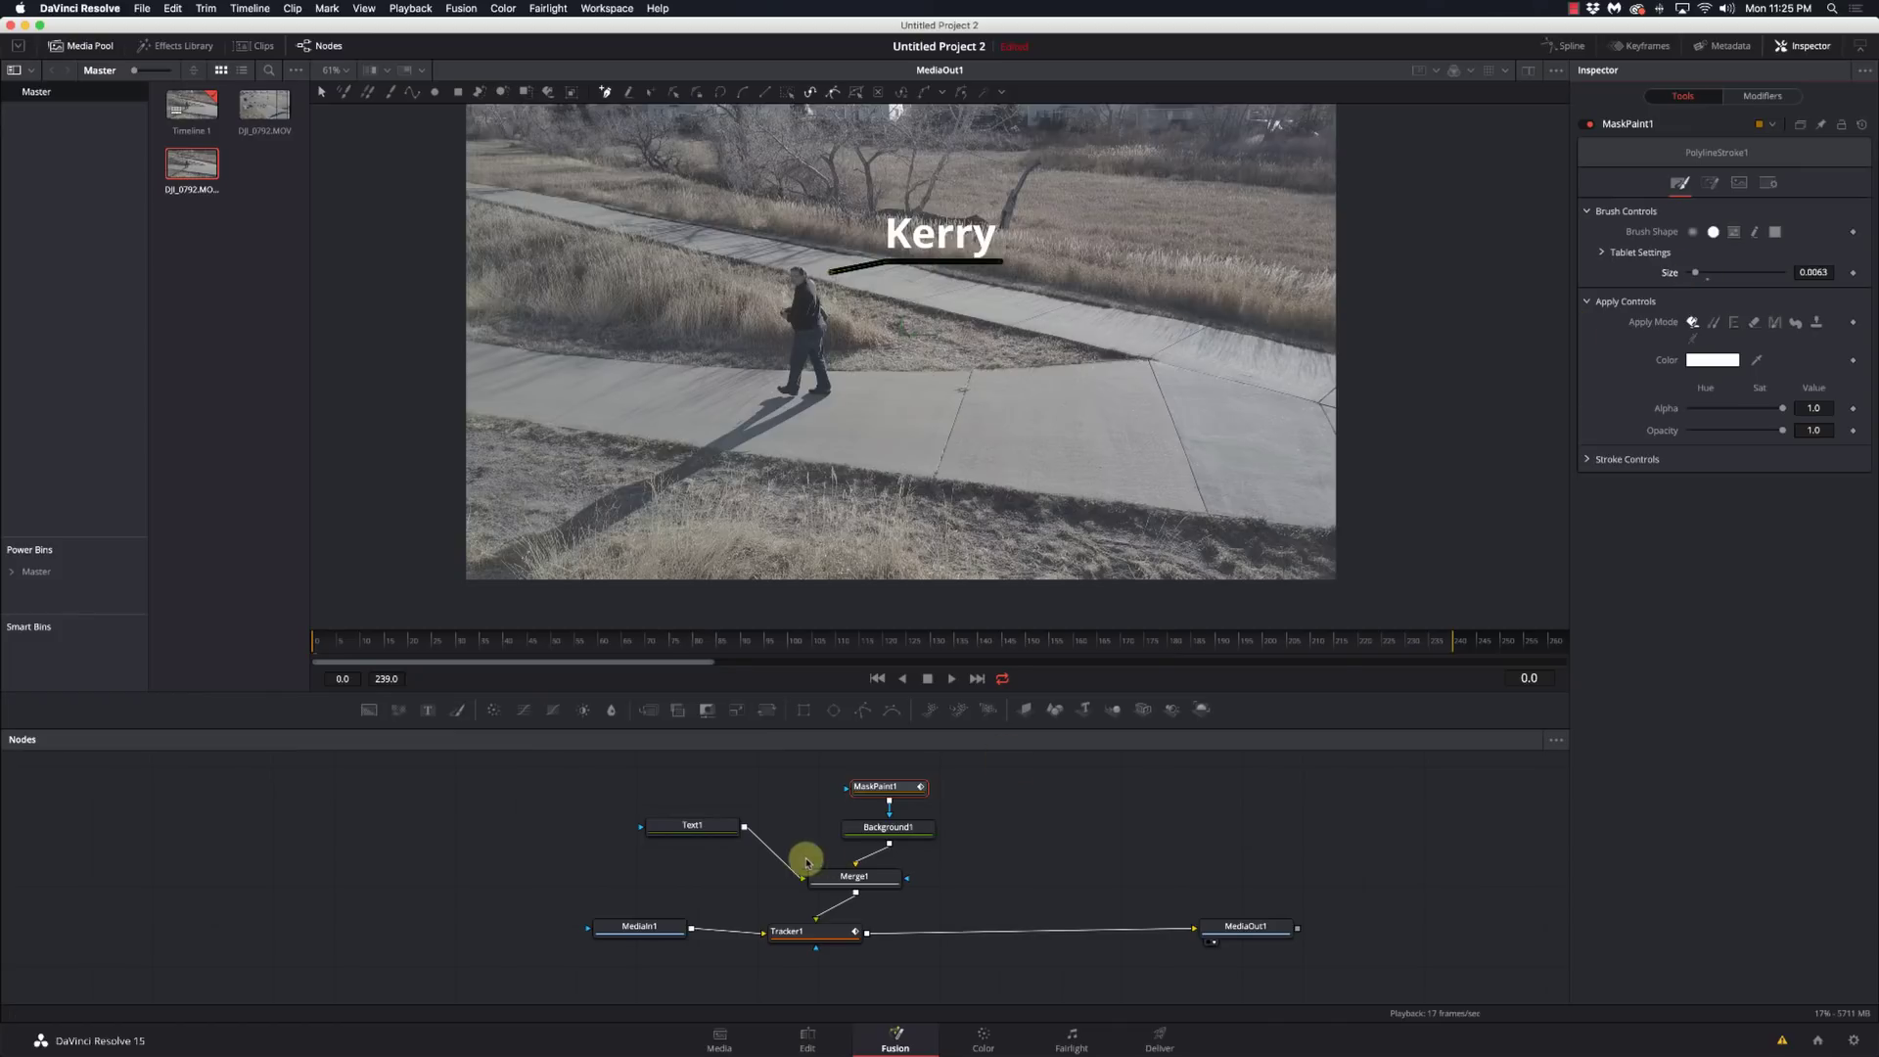
# - Set Background1's colour to white and thin the MaskPaint1 stroke further
pyautogui.click(888, 834)
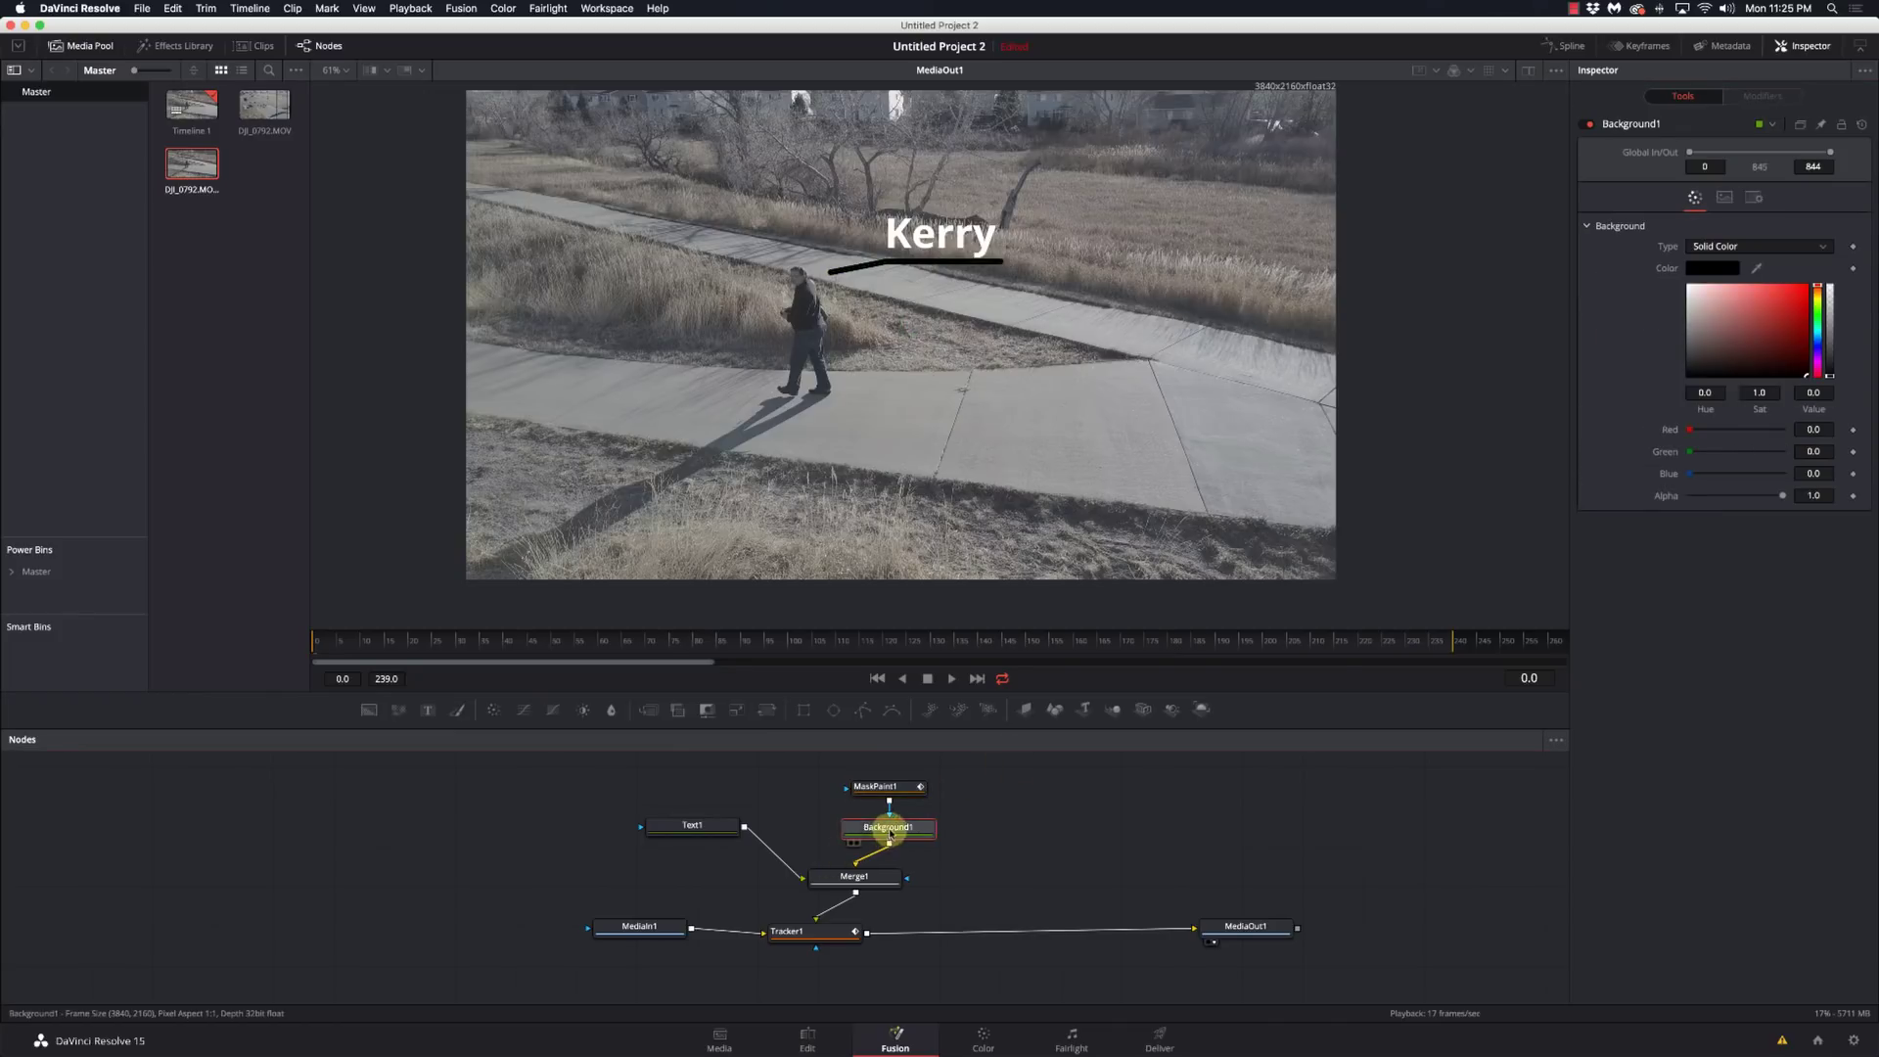
pyautogui.click(1674, 294)
pyautogui.moveTo(1674, 293); pyautogui.dragTo(1674, 253)
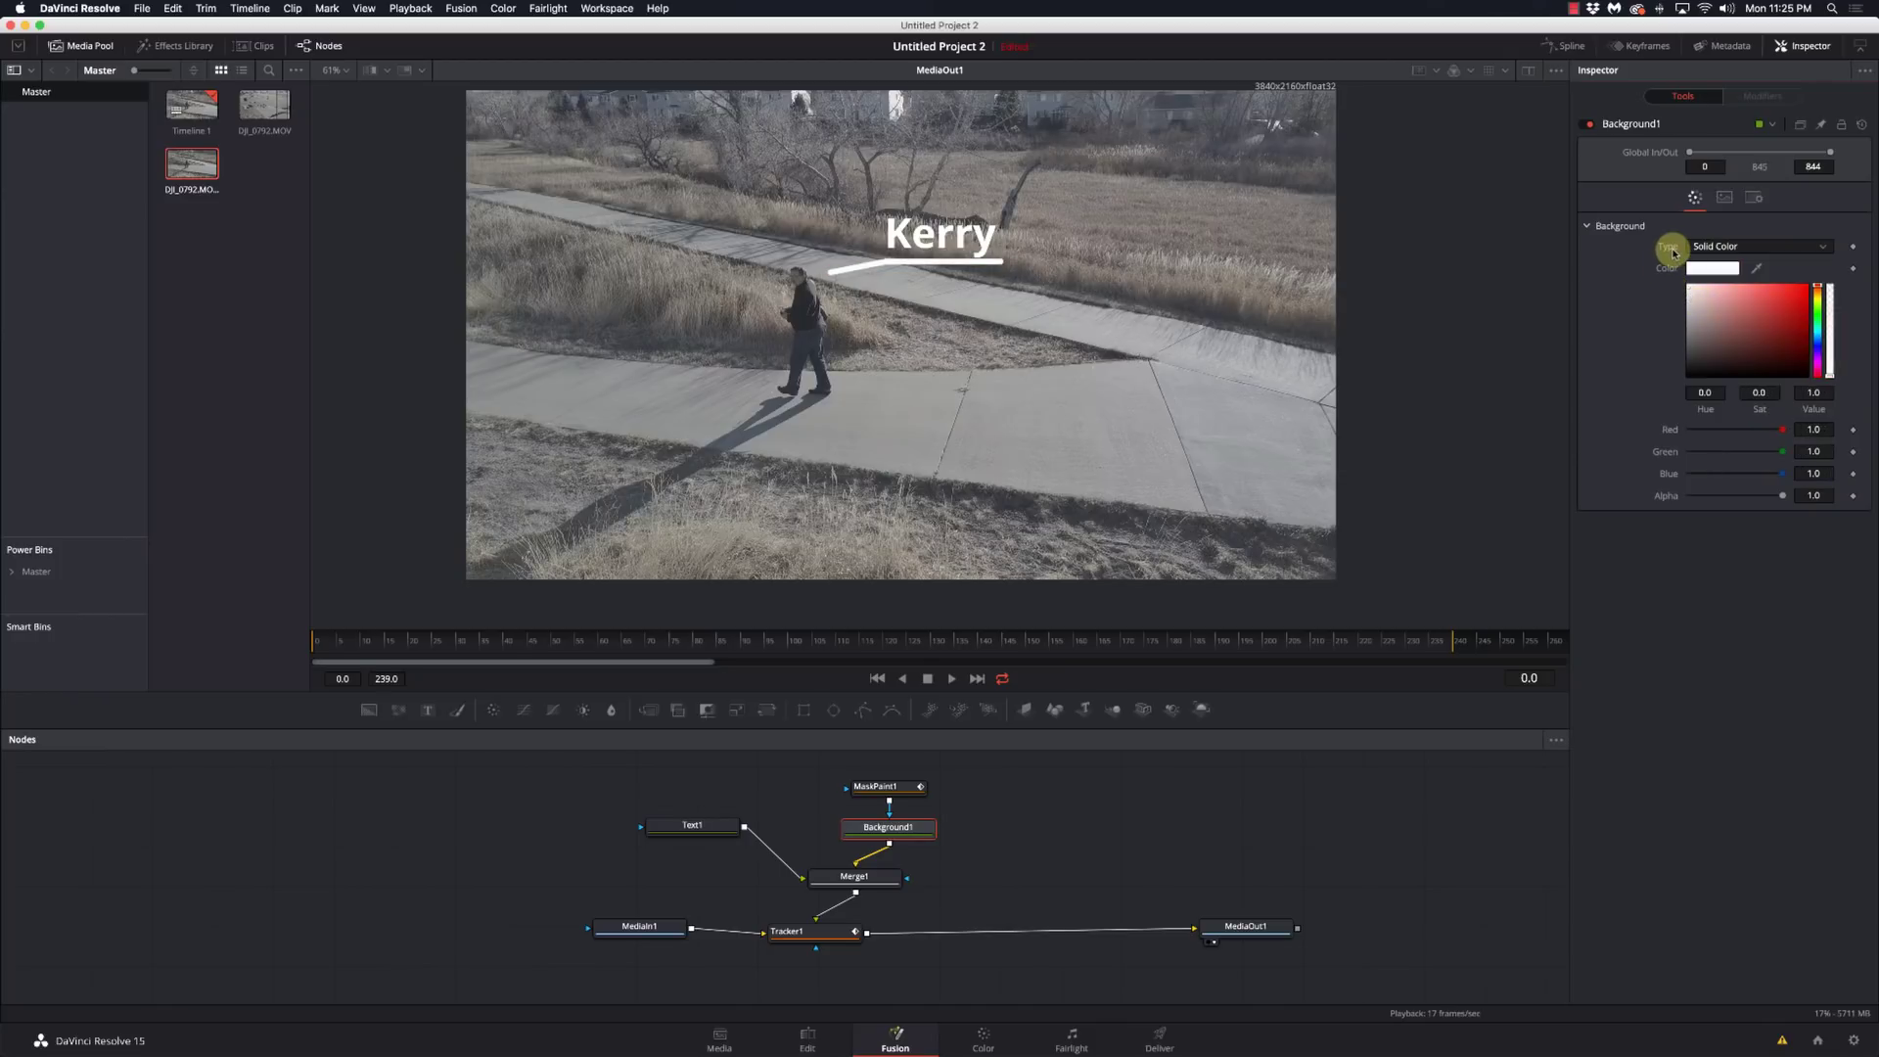
pyautogui.click(884, 787)
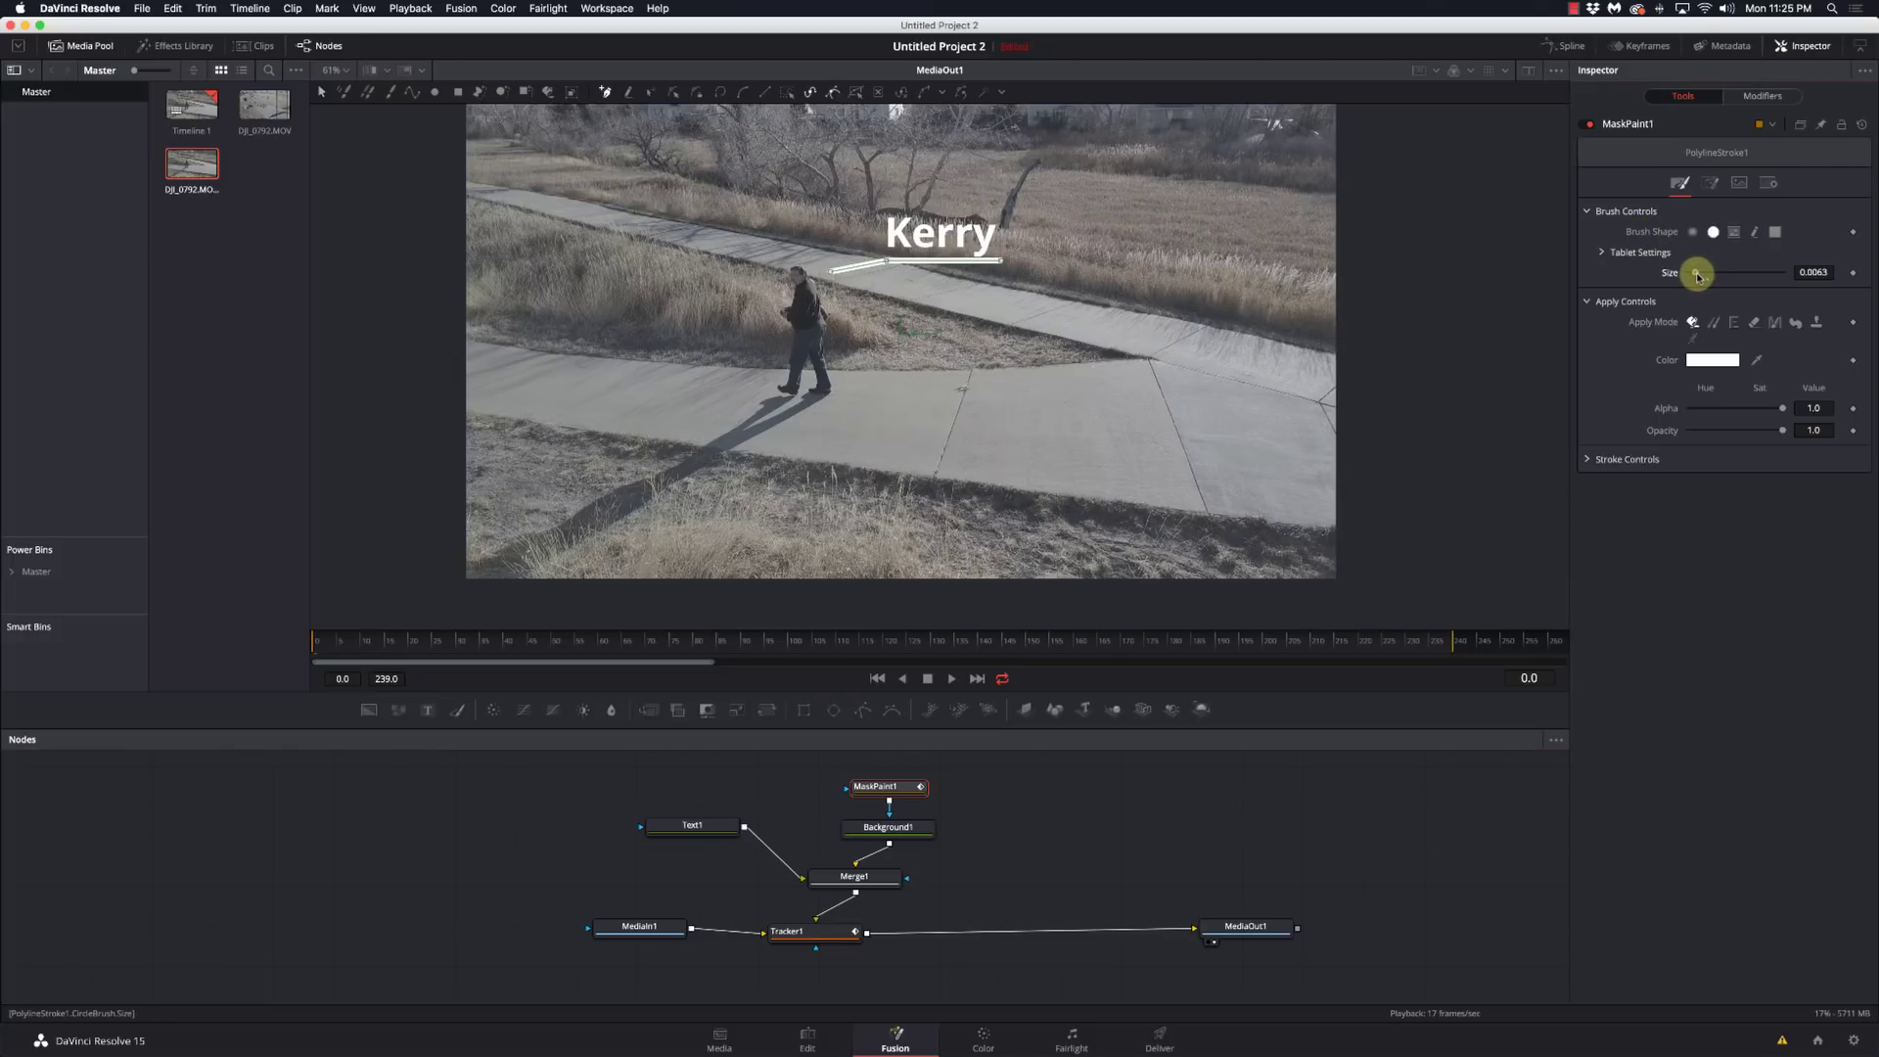
pyautogui.moveTo(1697, 277); pyautogui.dragTo(1694, 277)
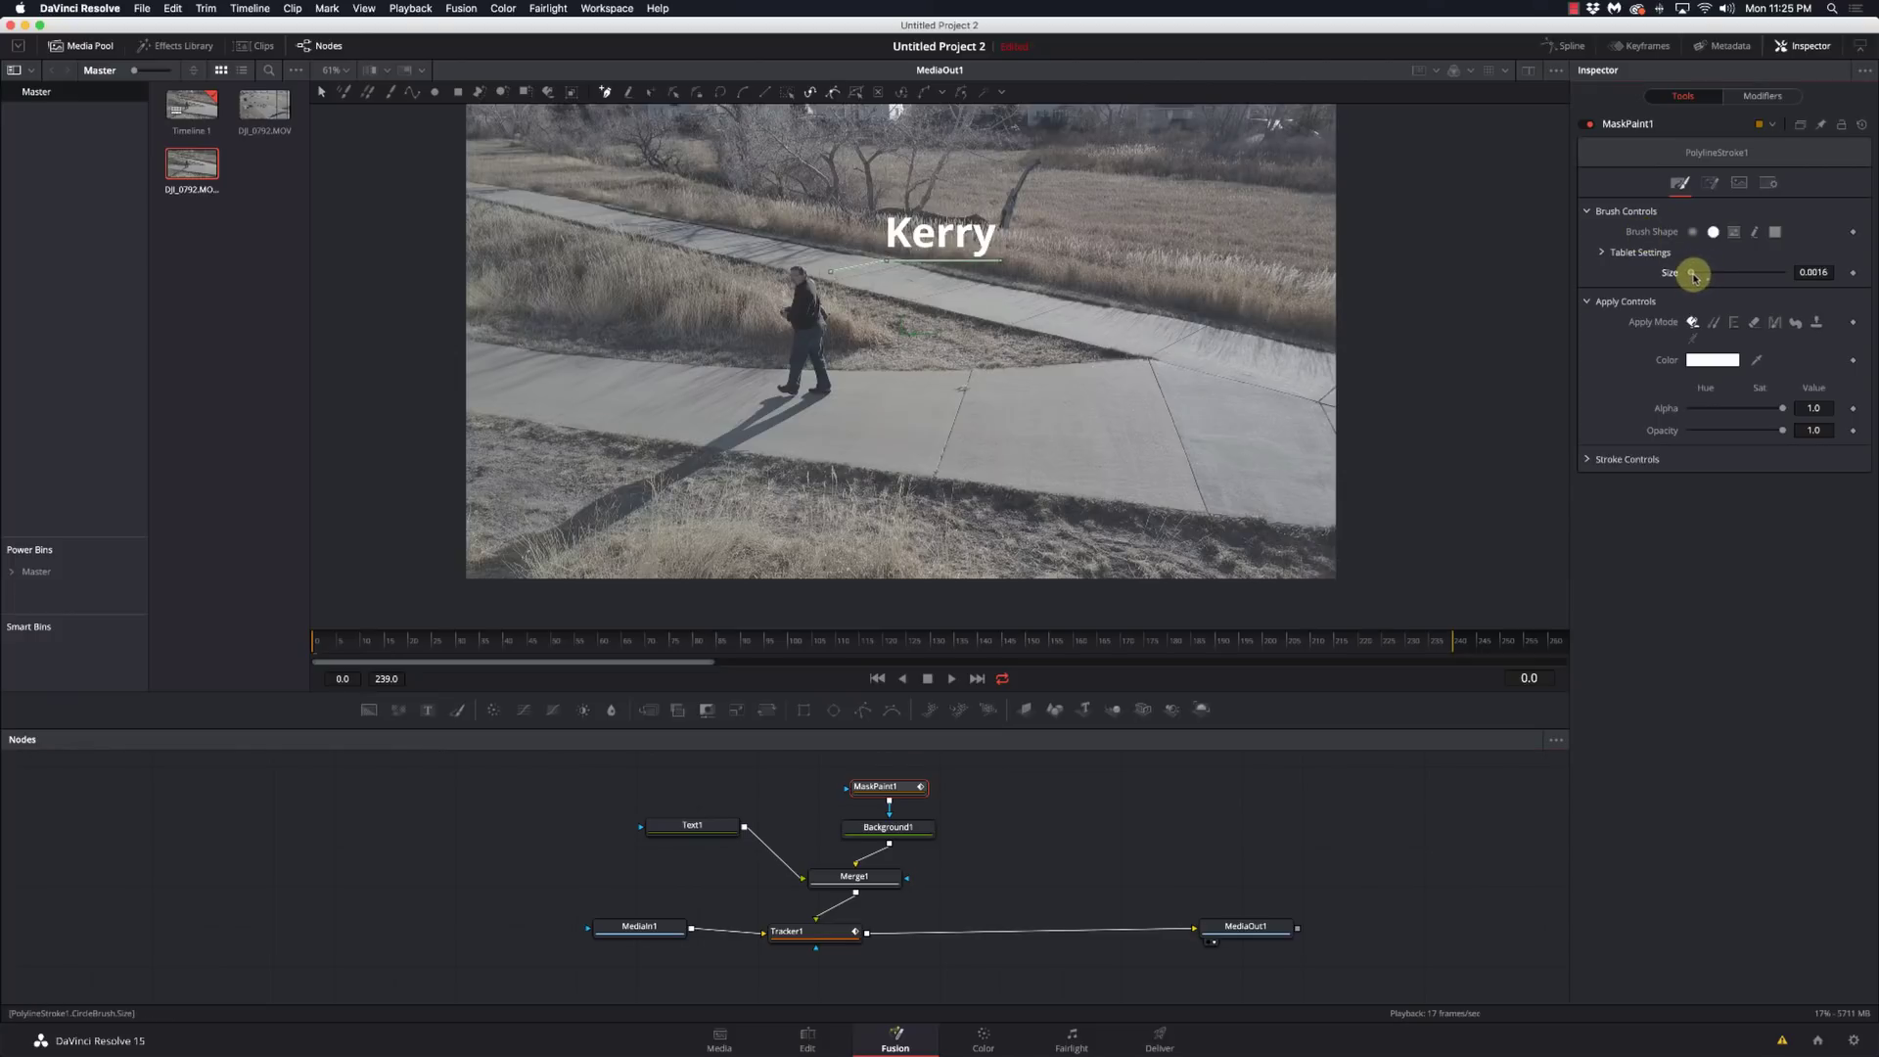
# - Connect MaskPaint1 as Background1's mask and move the Text1 node up
pyautogui.click(870, 881)
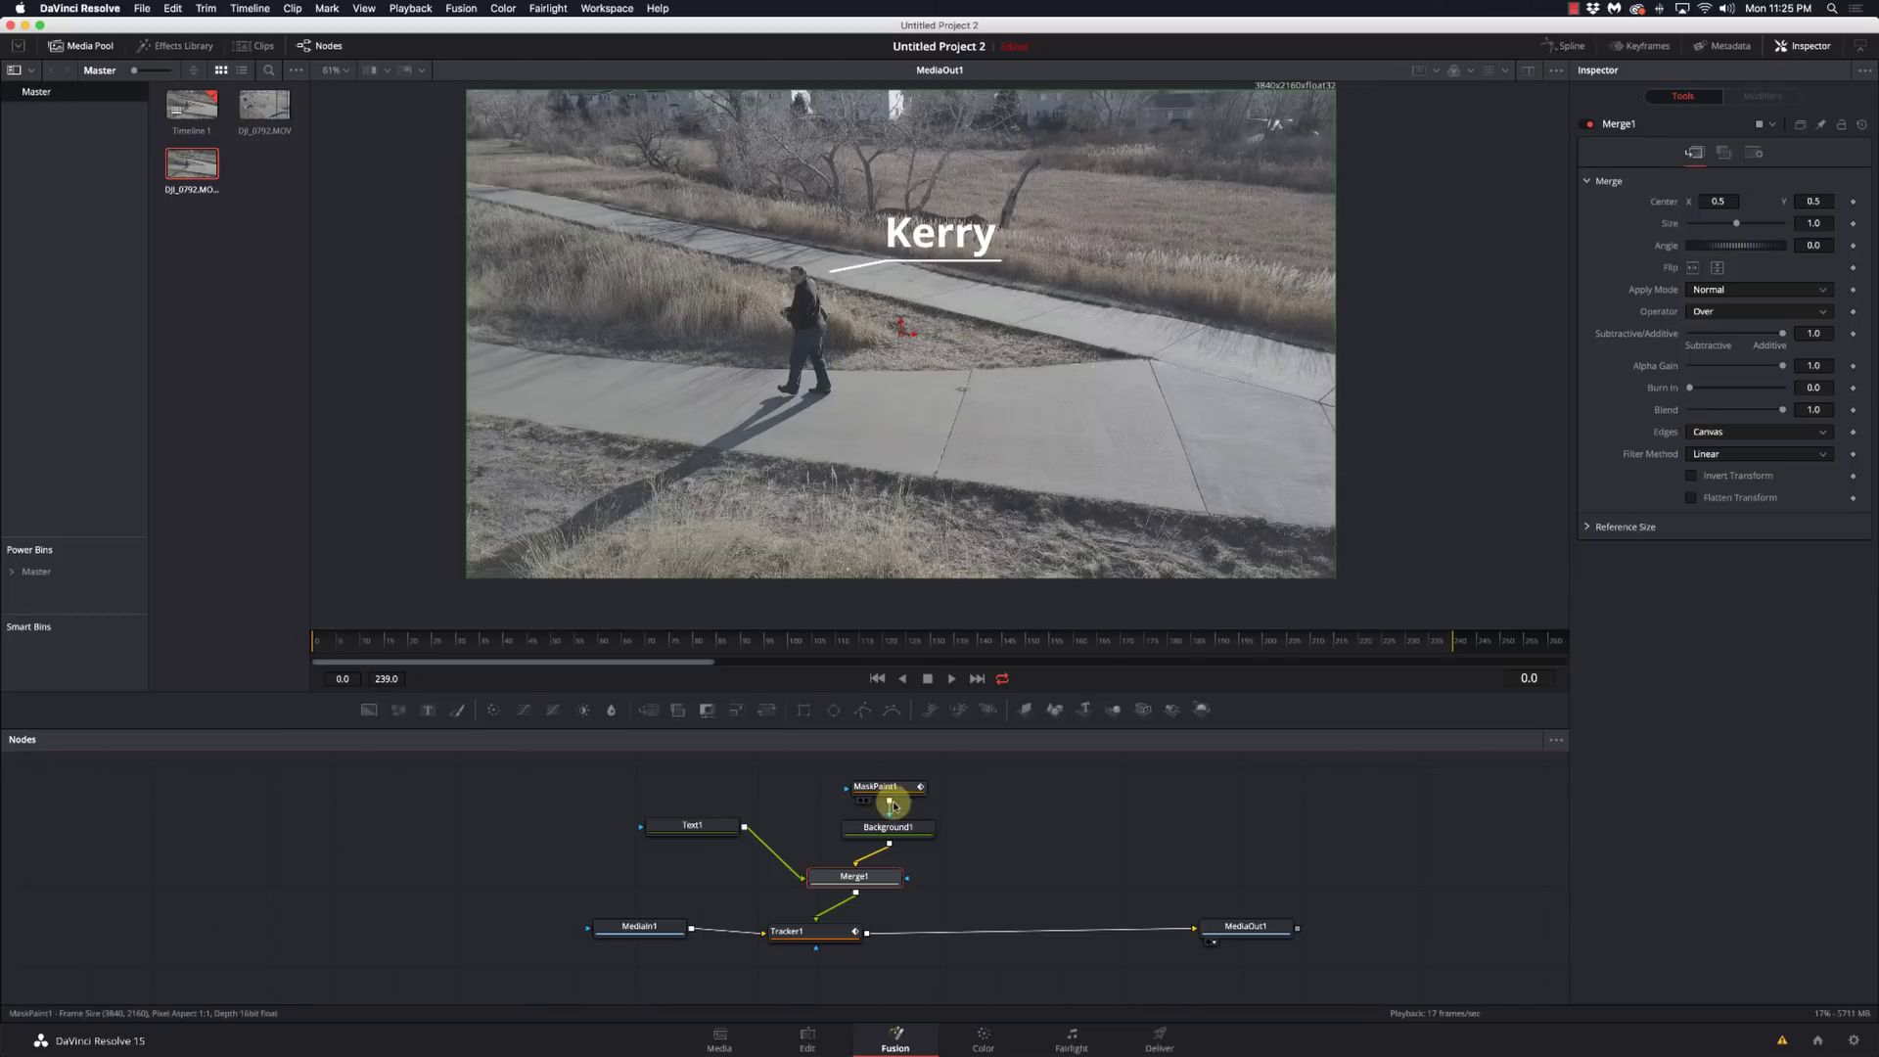
pyautogui.moveTo(890, 802); pyautogui.dragTo(894, 837)
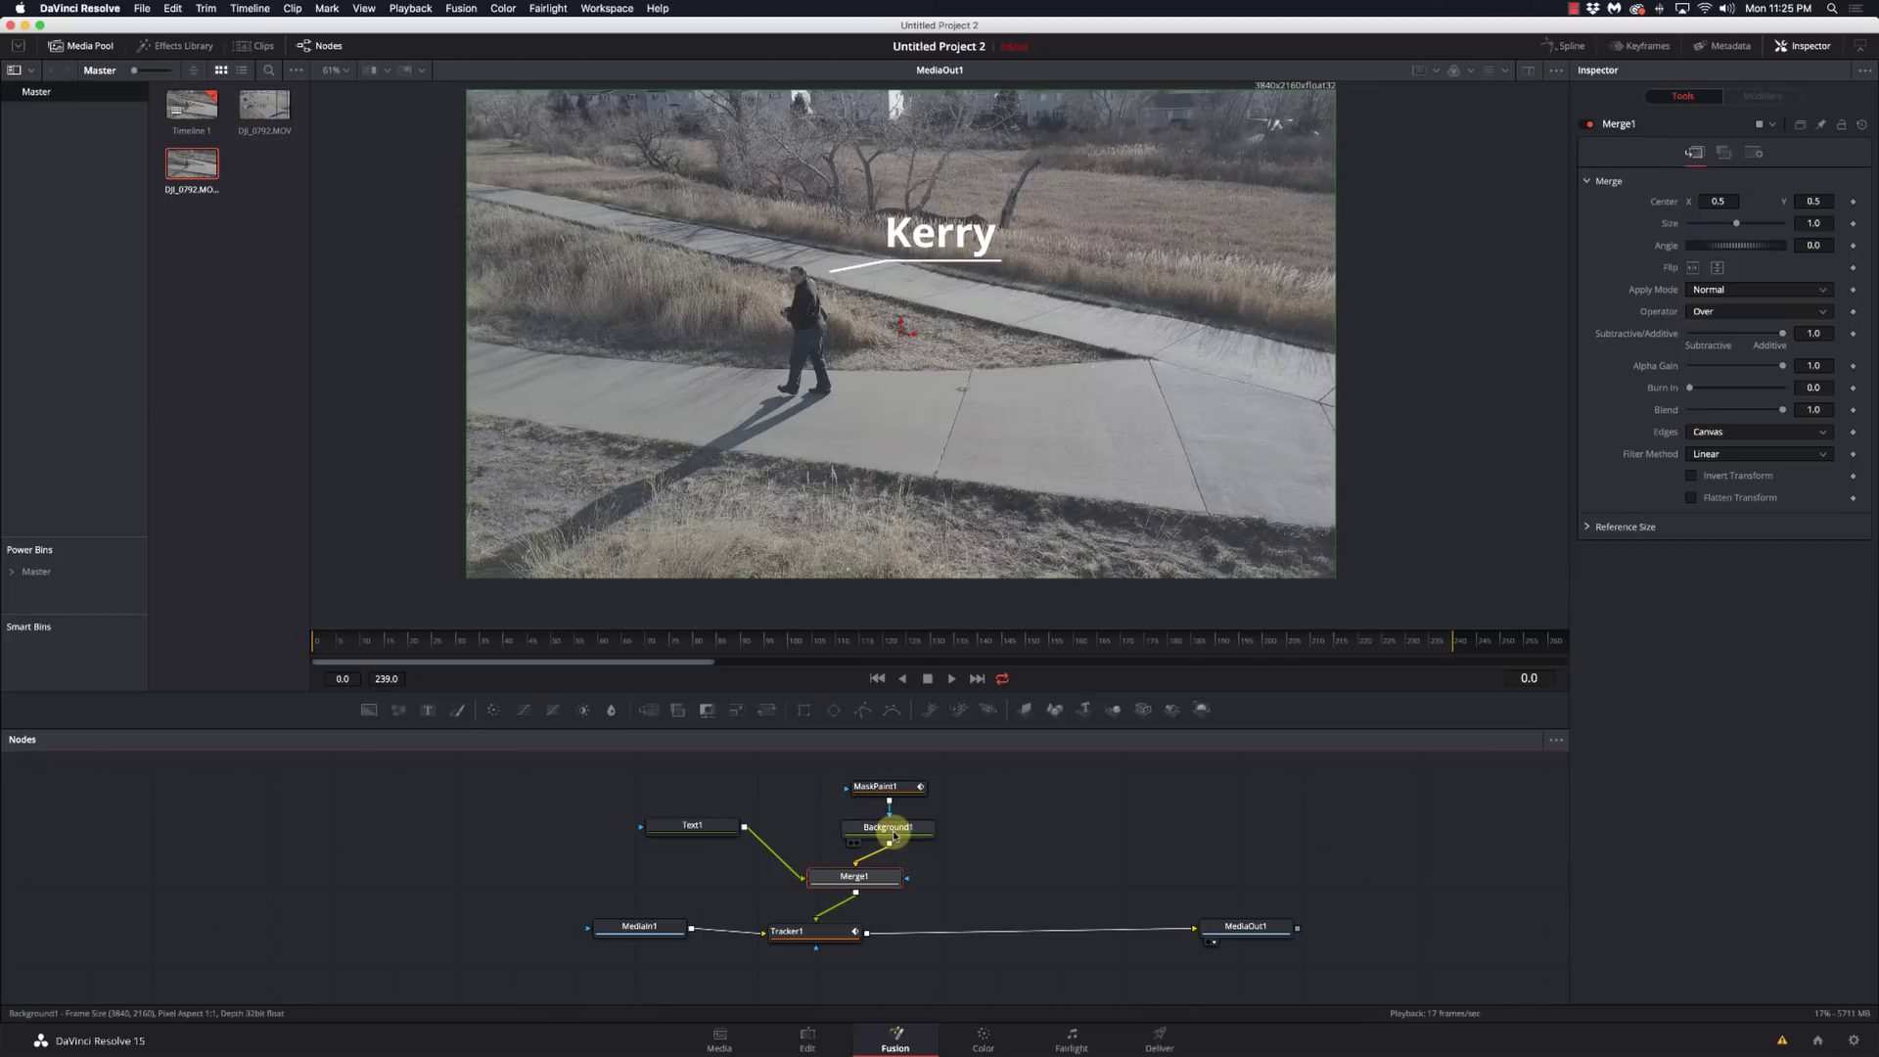
pyautogui.moveTo(684, 825); pyautogui.dragTo(684, 798)
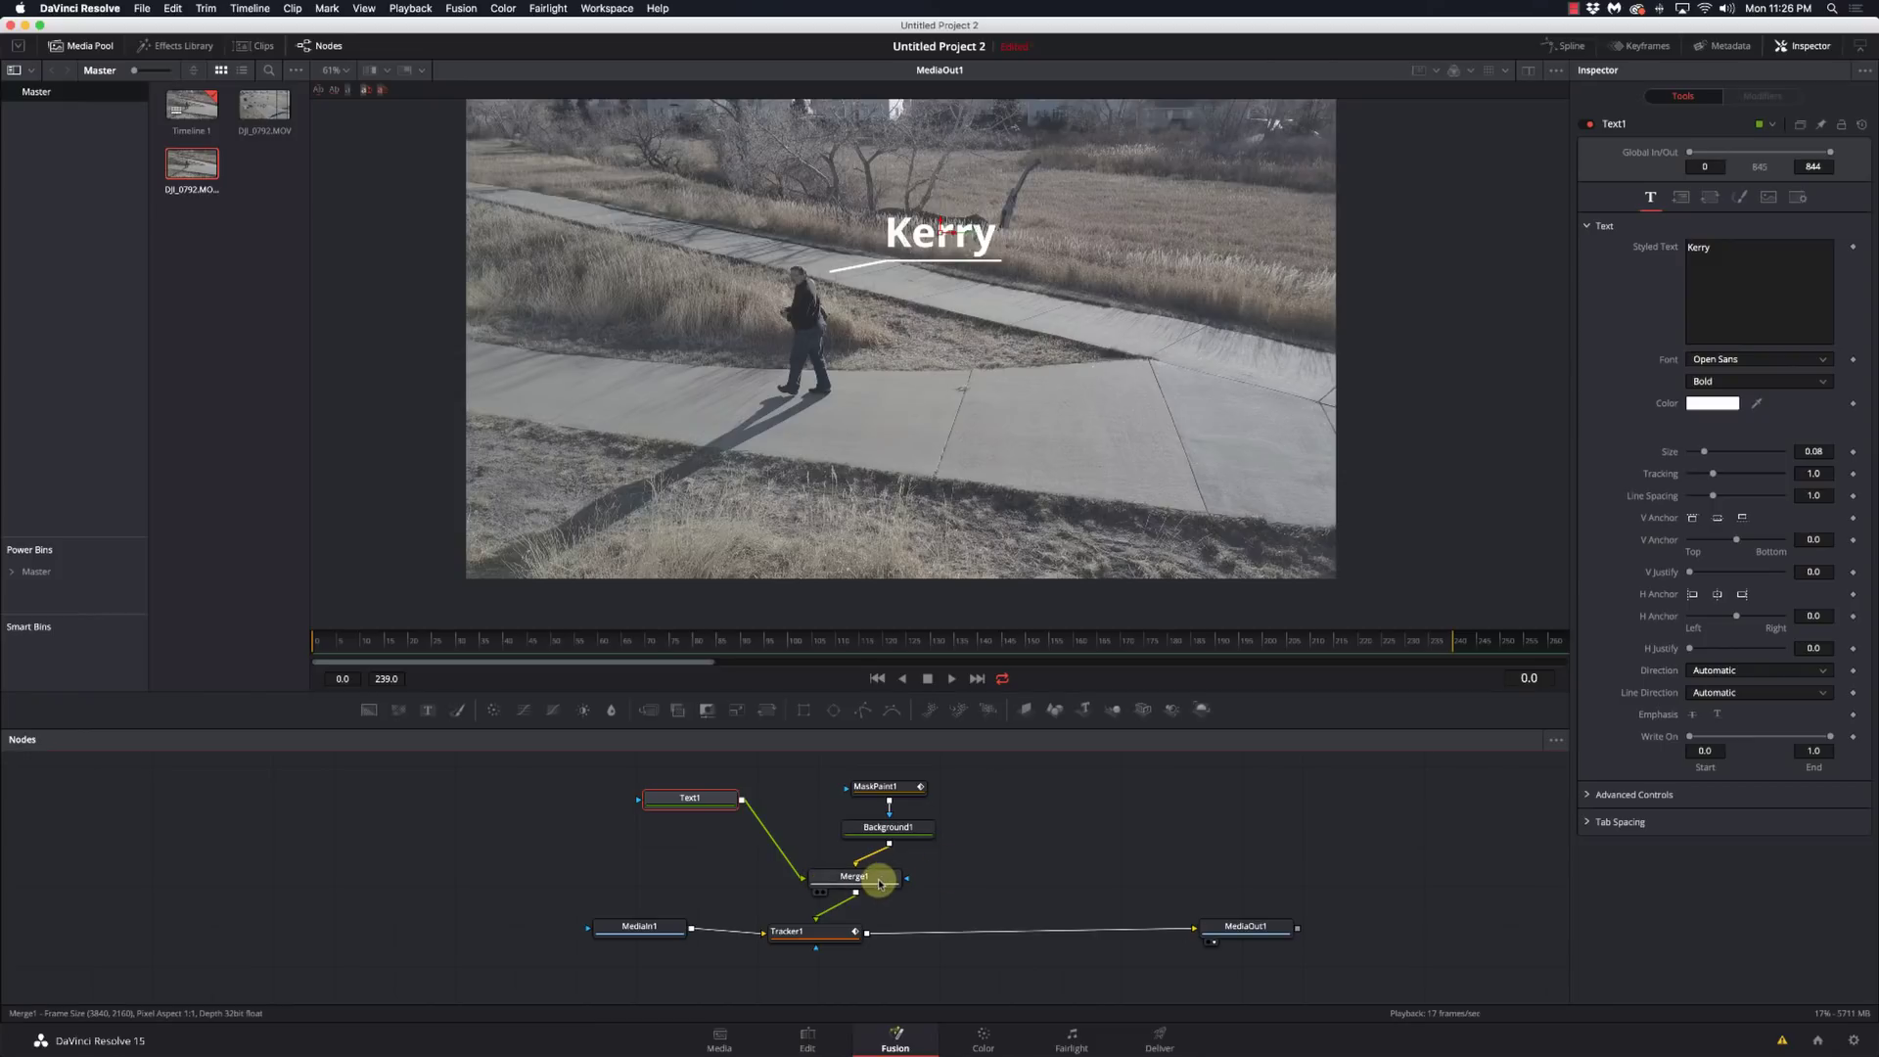
# - Move Merge1 left, stop playback back at frame 0, and save the project with Cmd+S
pyautogui.moveTo(880, 884); pyautogui.dragTo(837, 882)
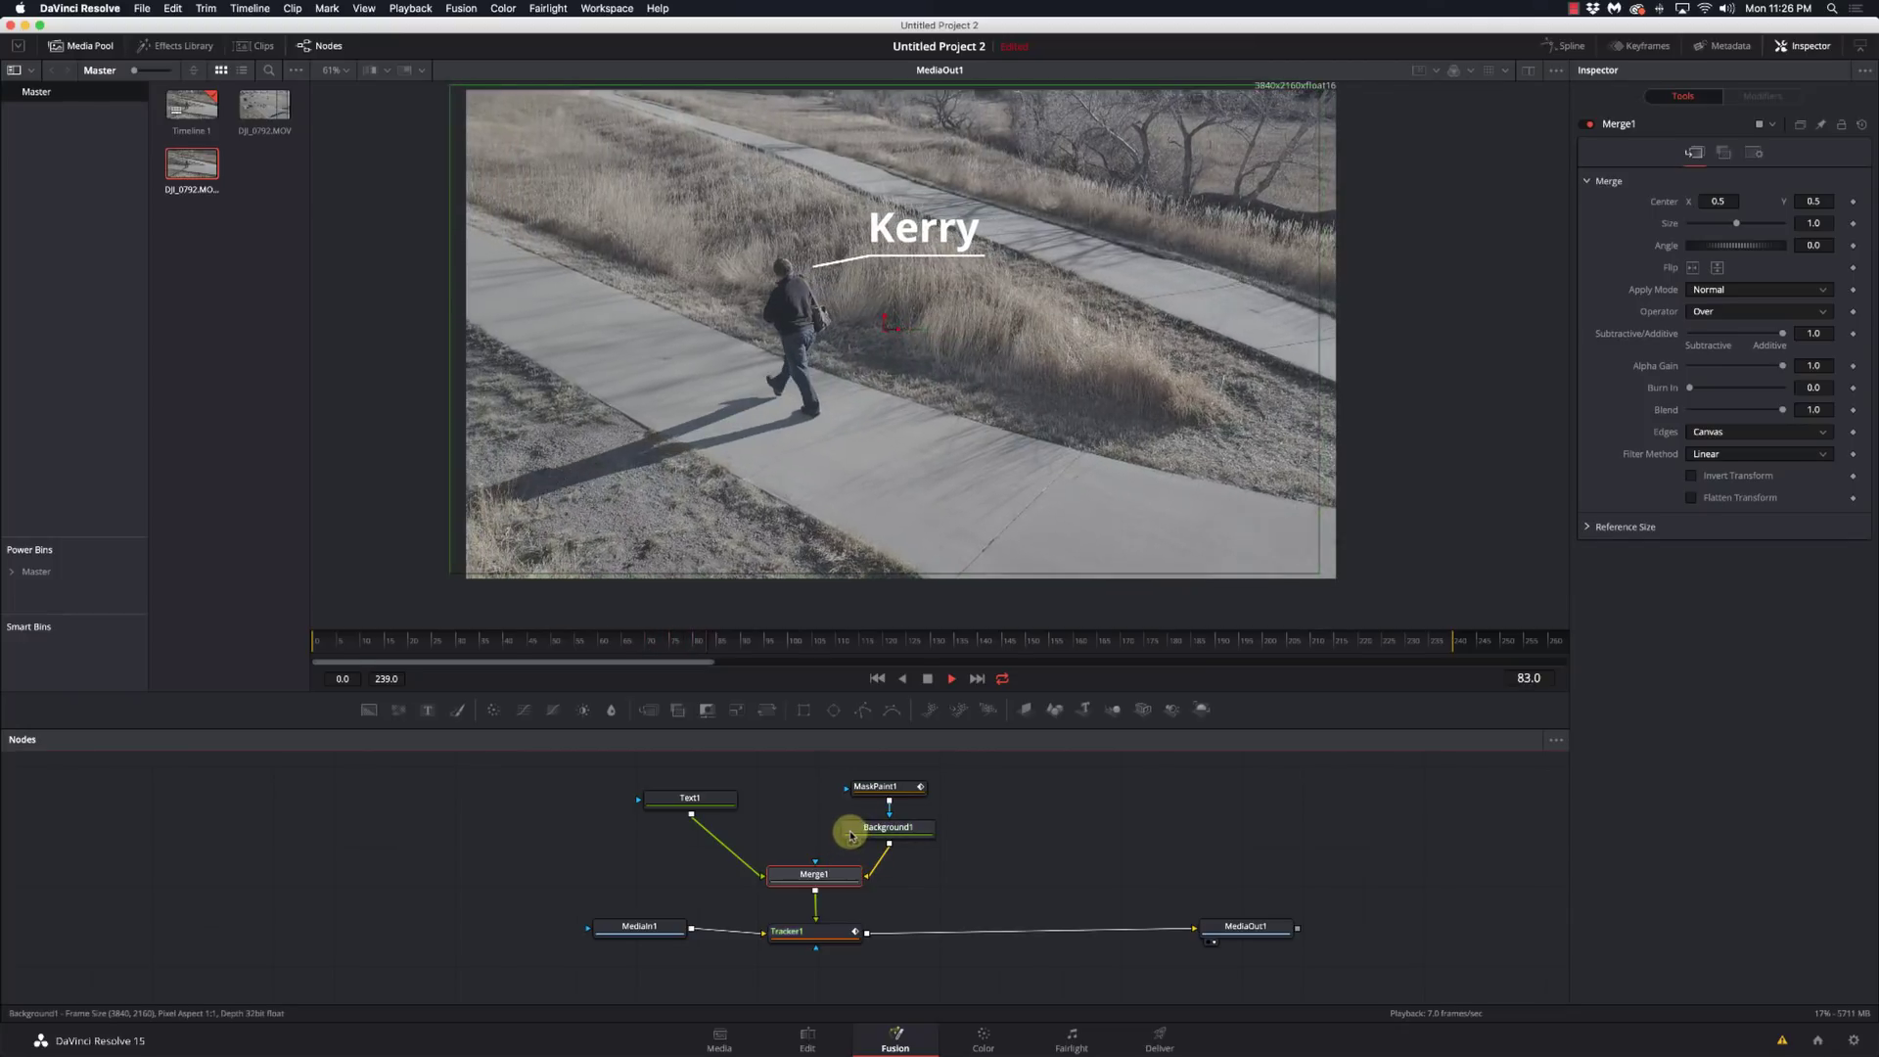
pyautogui.moveTo(851, 835)
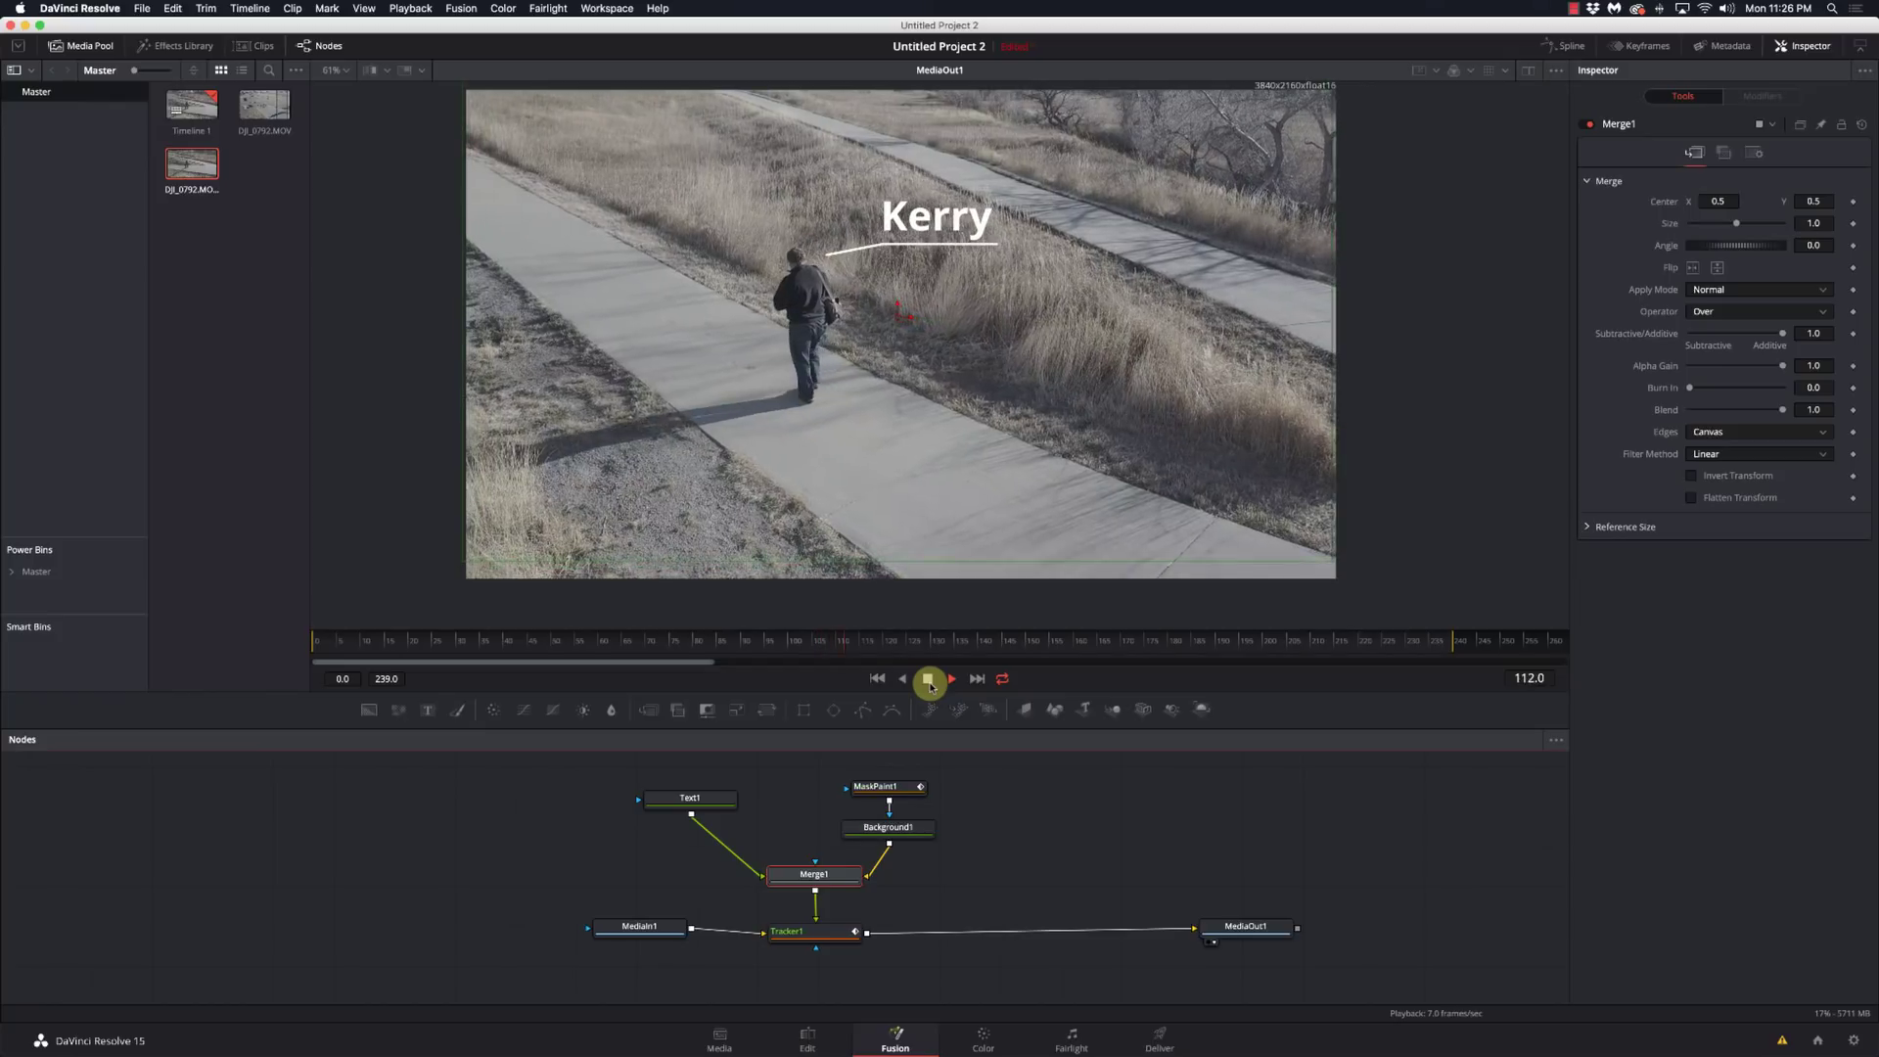
pyautogui.click(927, 679)
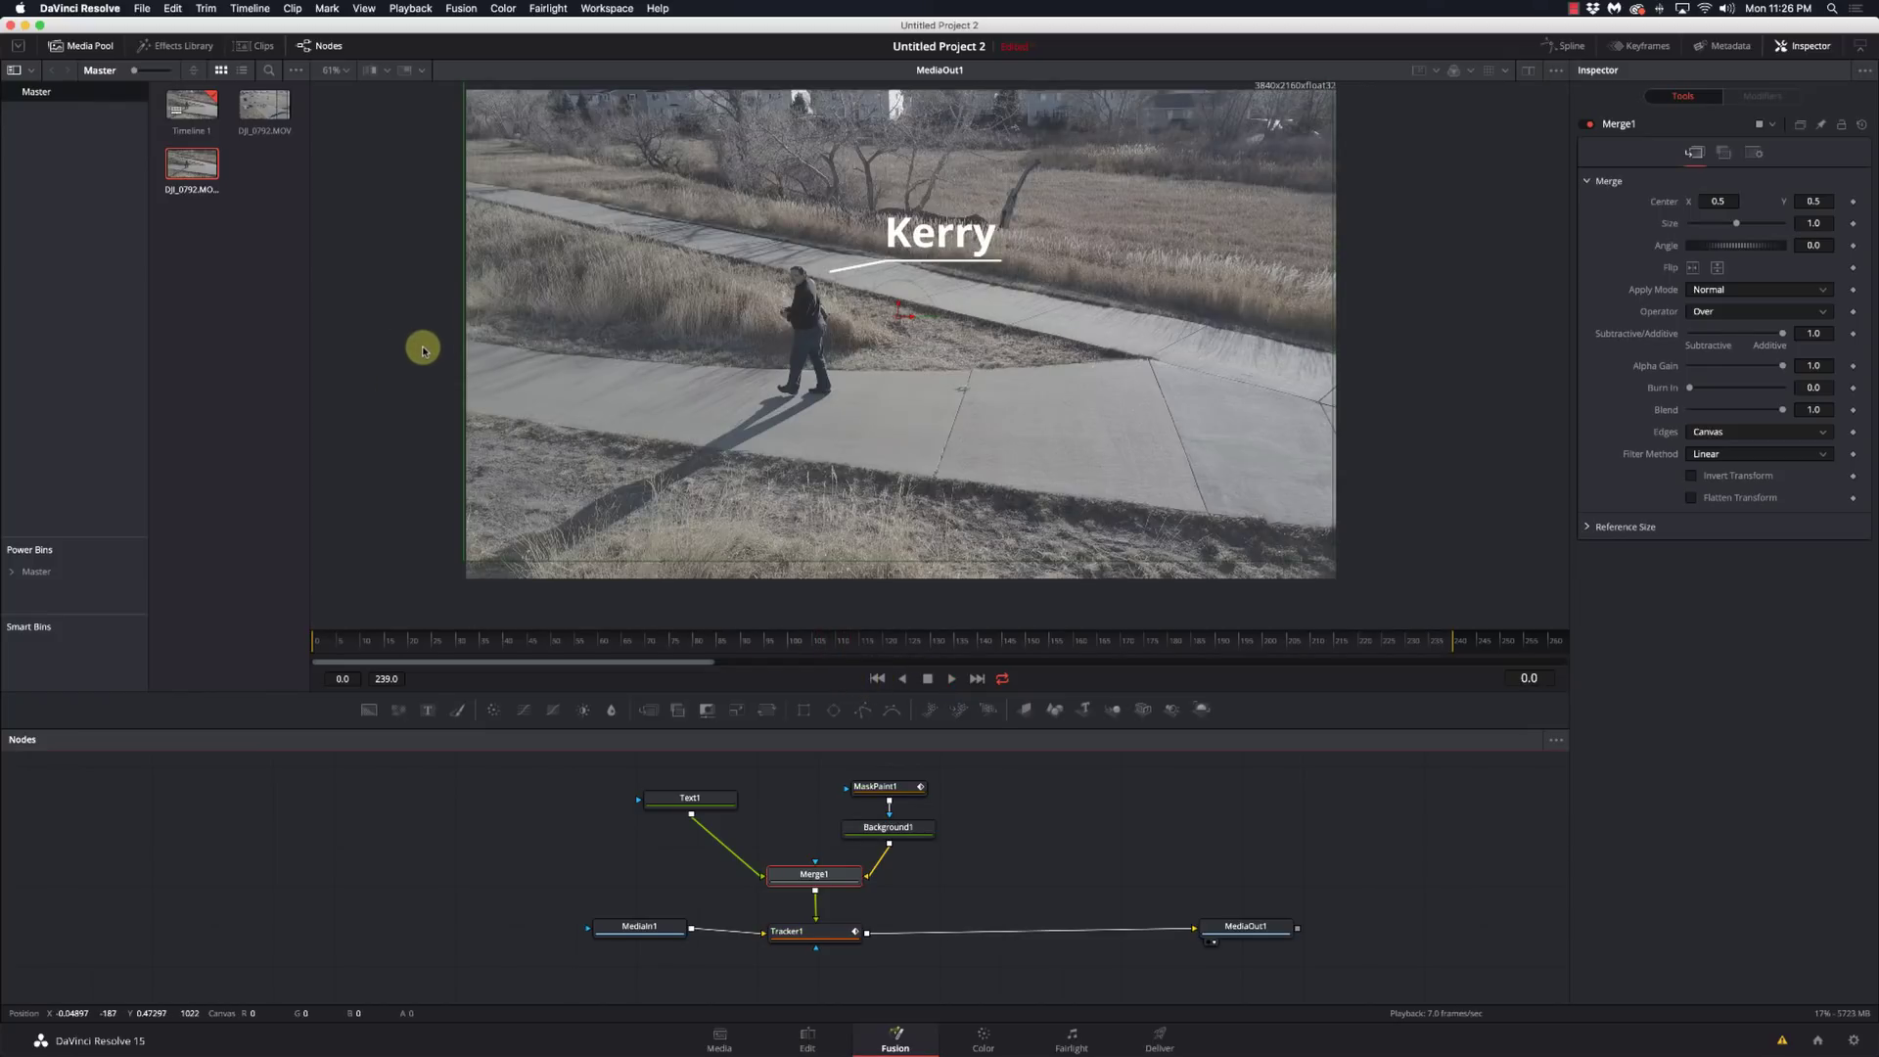
pyautogui.press('super+s')
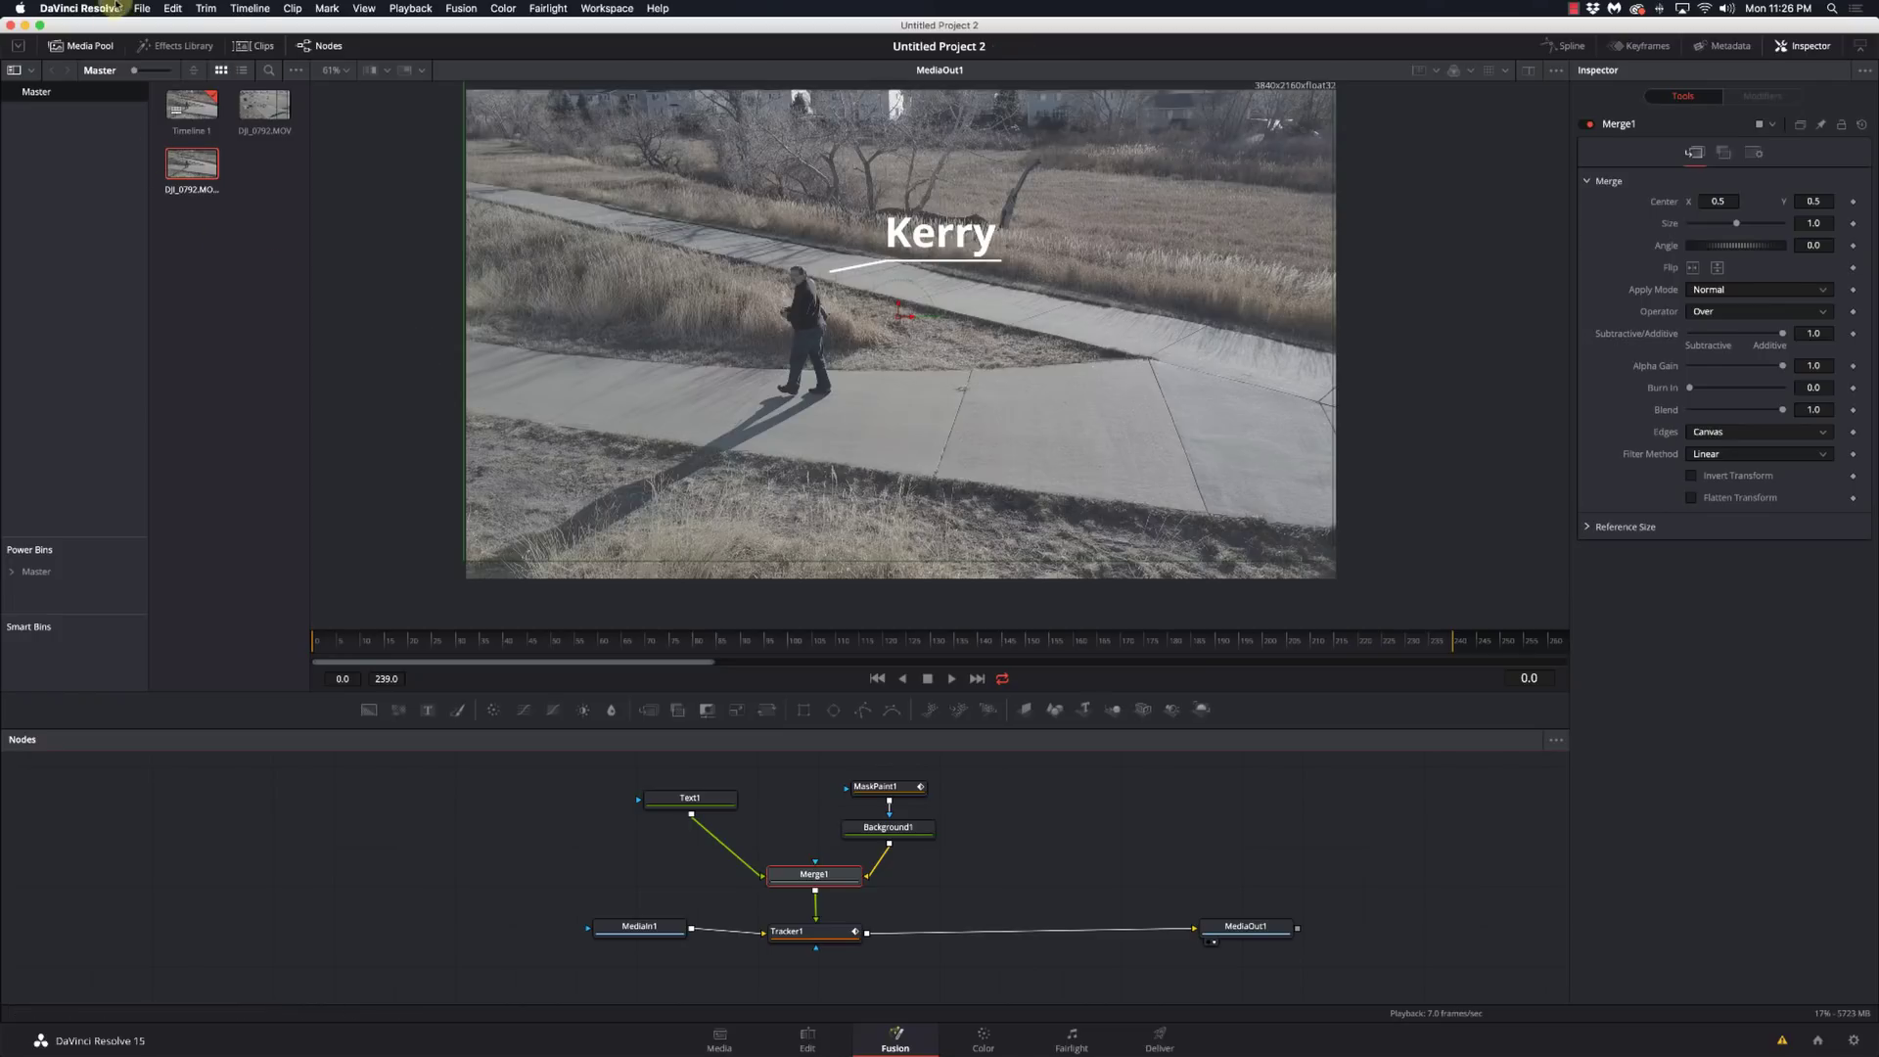
# - View the Memory and GPU page in Preferences, then cancel without changing anything
pyautogui.click(142, 8)
pyautogui.moveTo(98, 6)
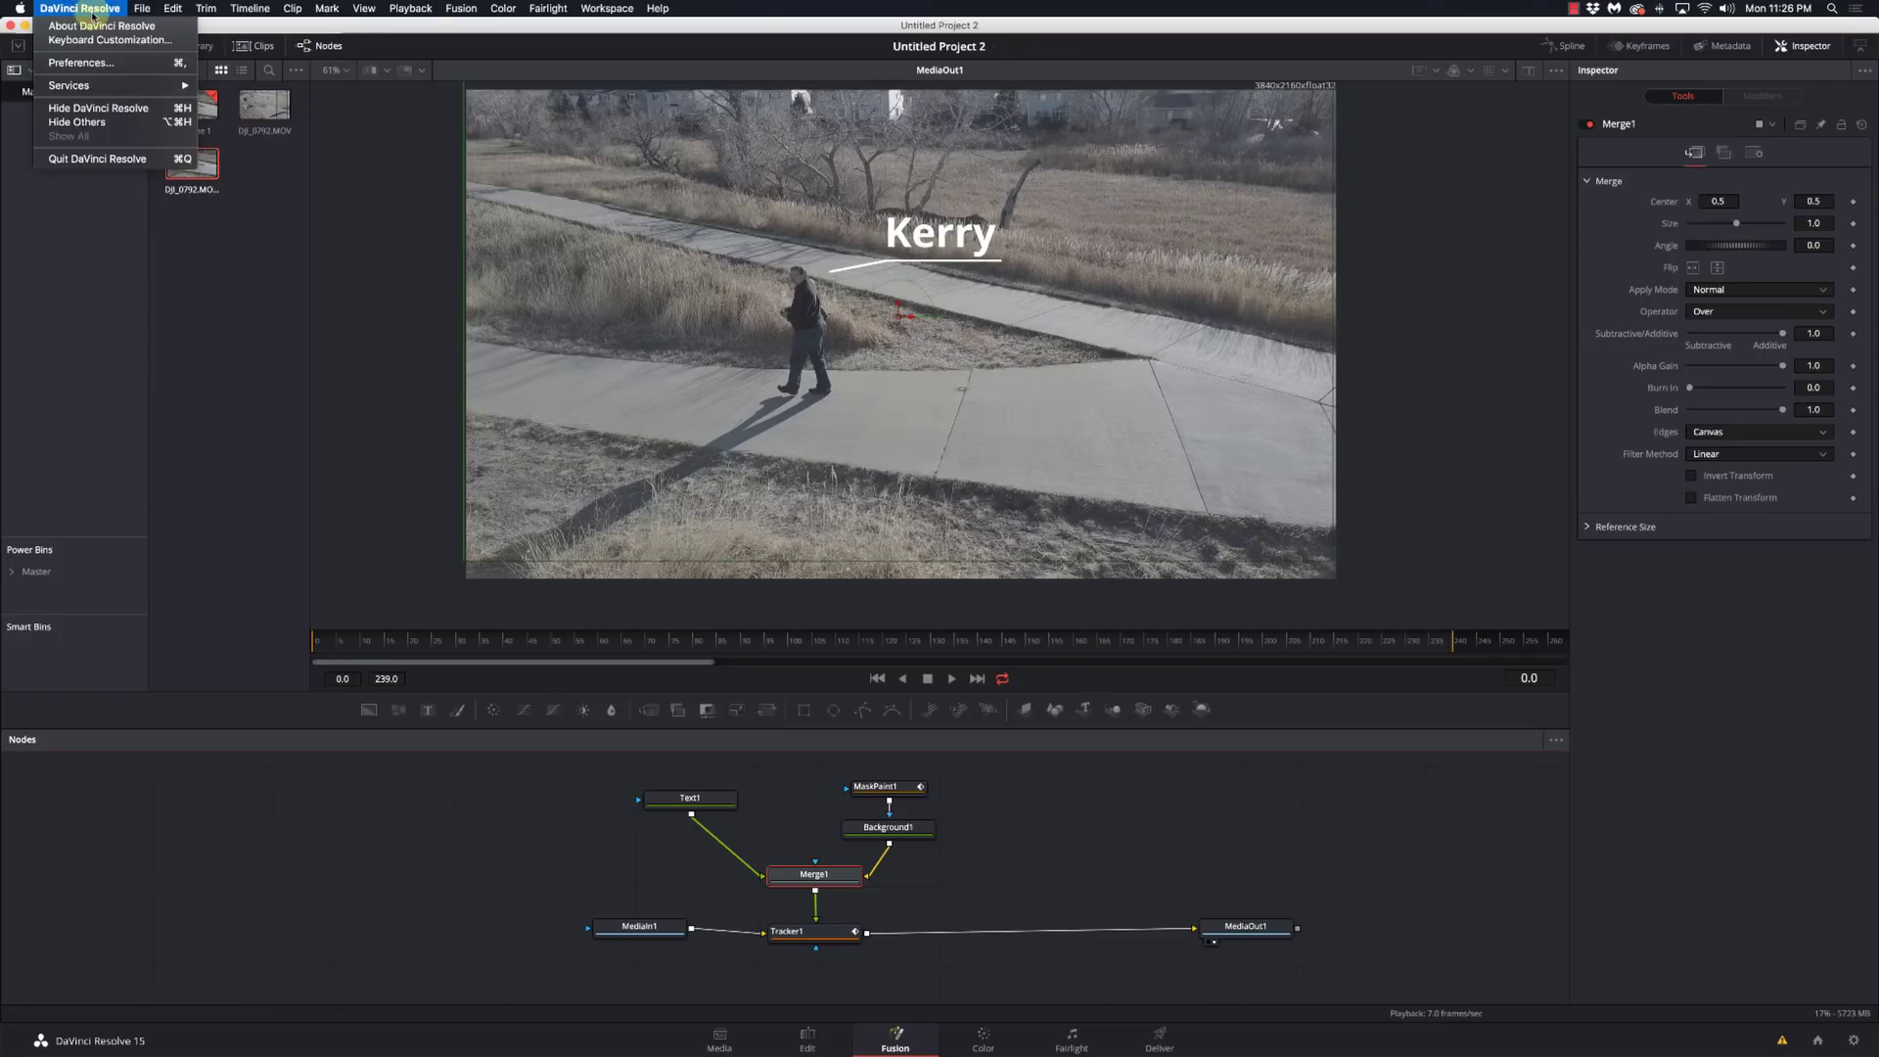
pyautogui.click(101, 61)
pyautogui.click(734, 298)
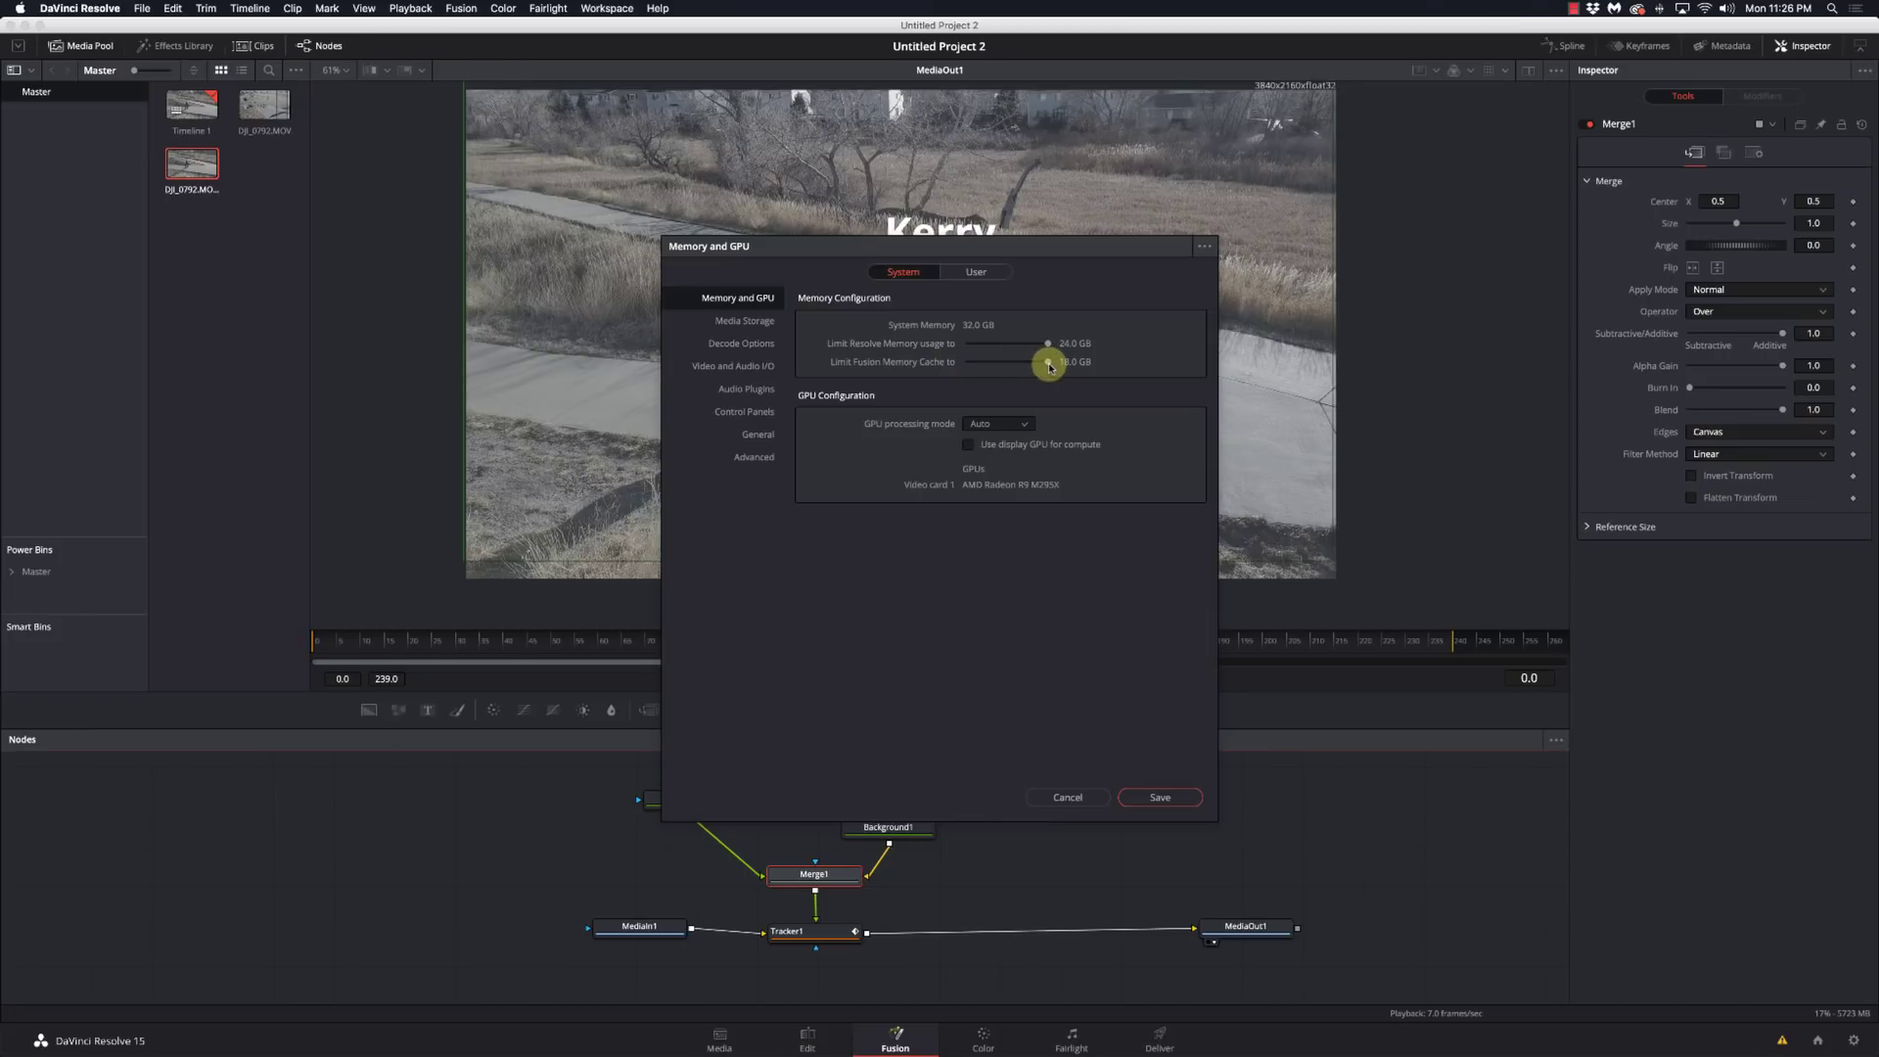
pyautogui.click(1067, 797)
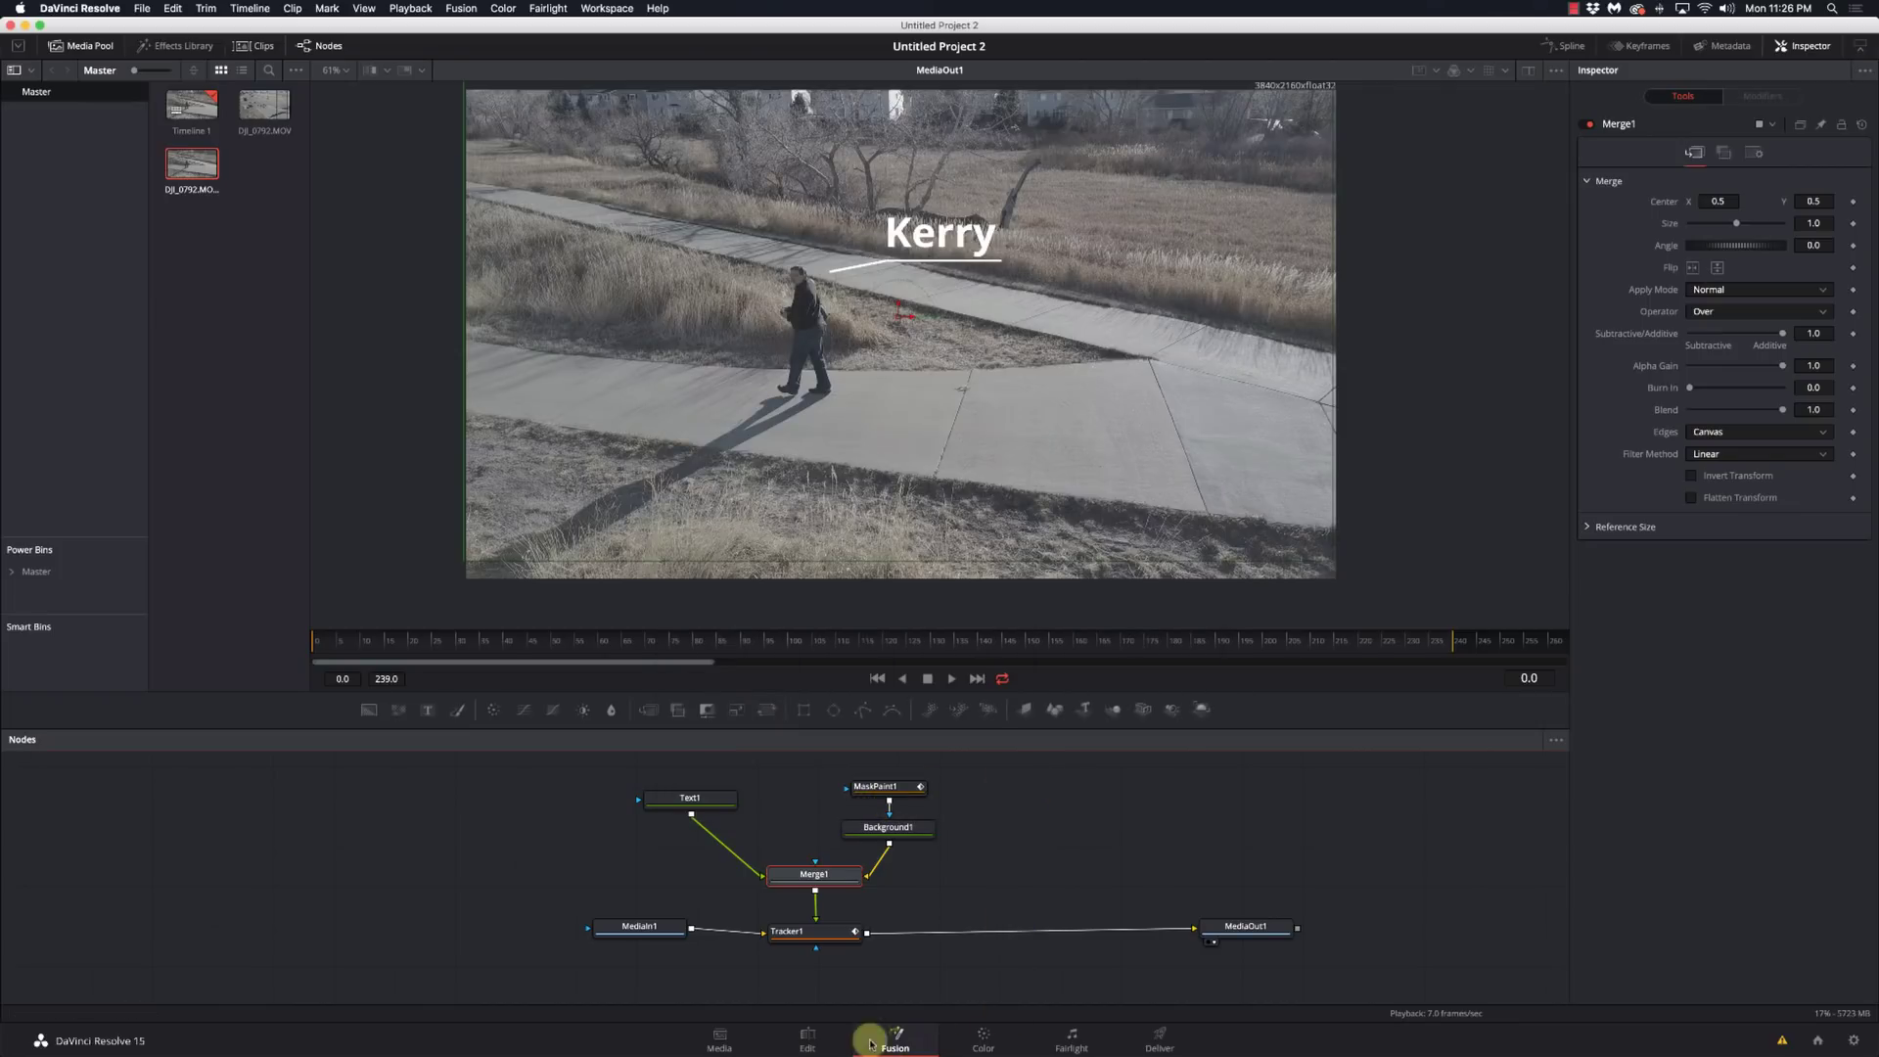
# - Play the clip on the Edit page to check the Kerry overlay, then go back to Fusion
pyautogui.click(816, 1040)
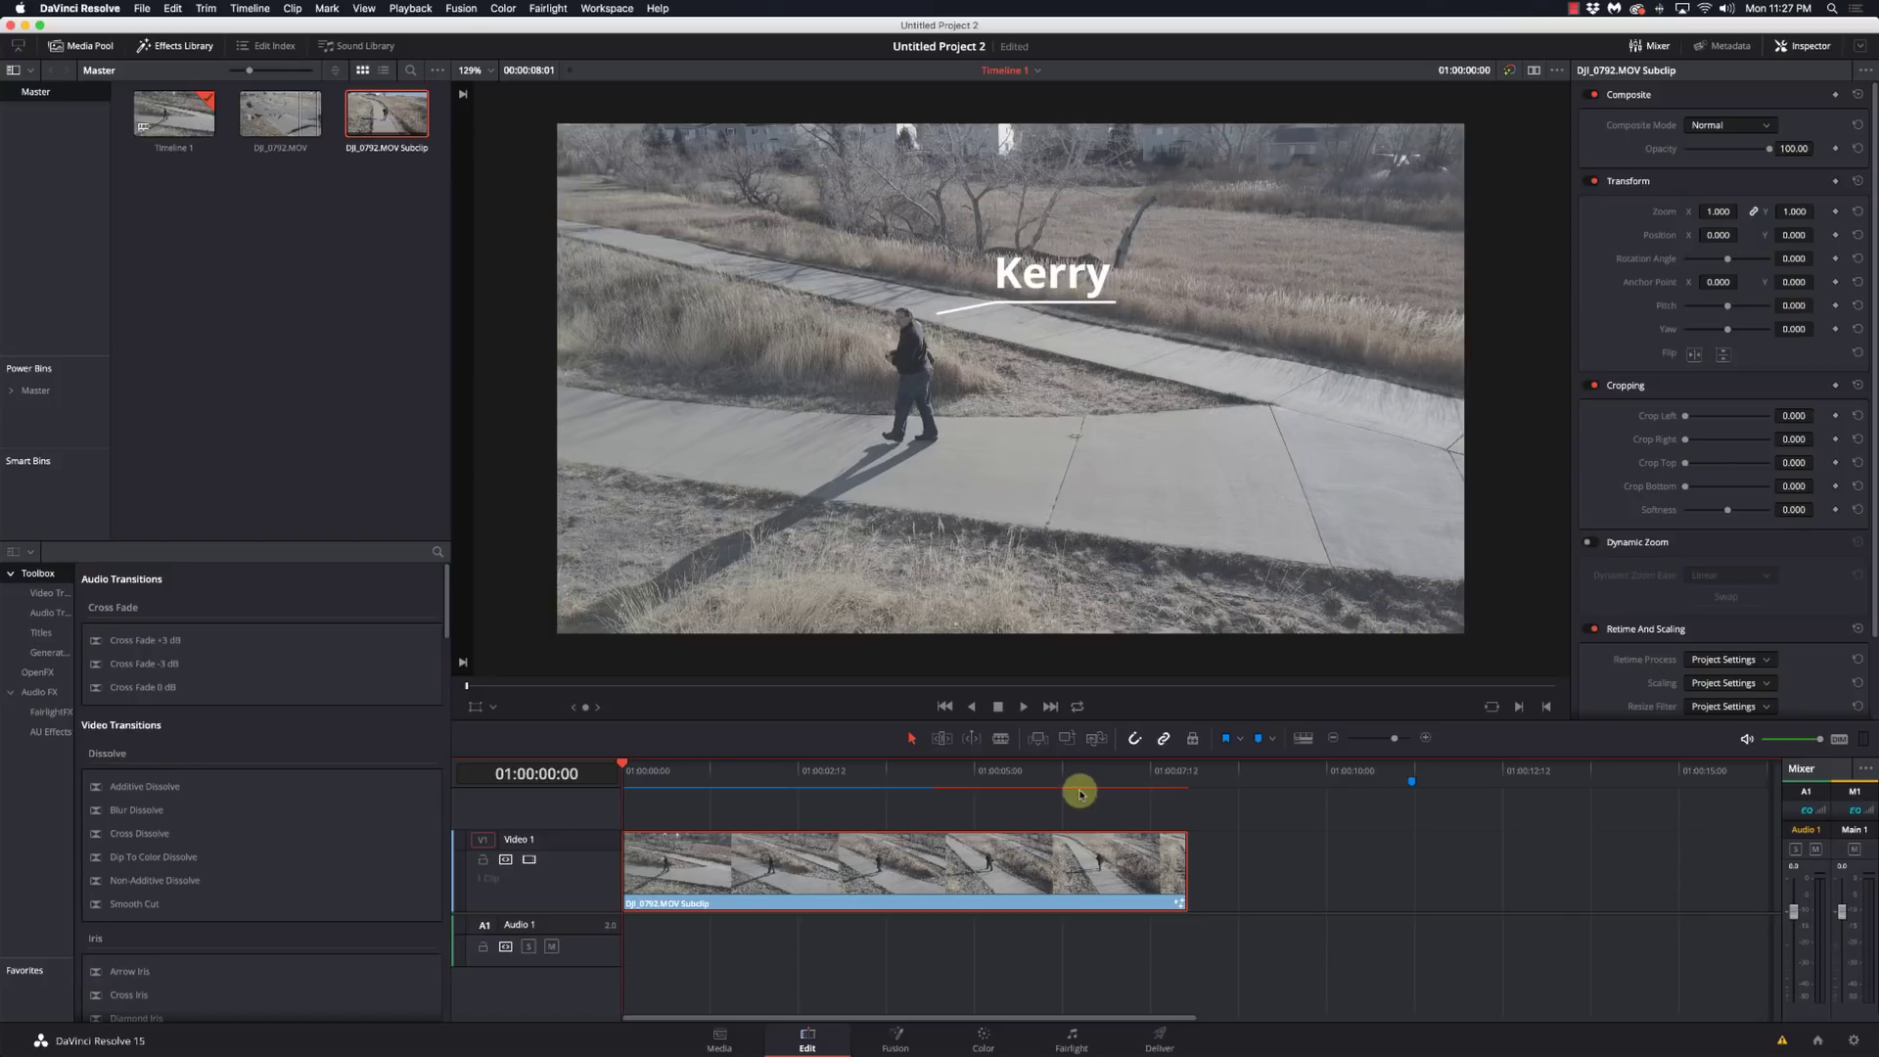
pyautogui.click(1025, 709)
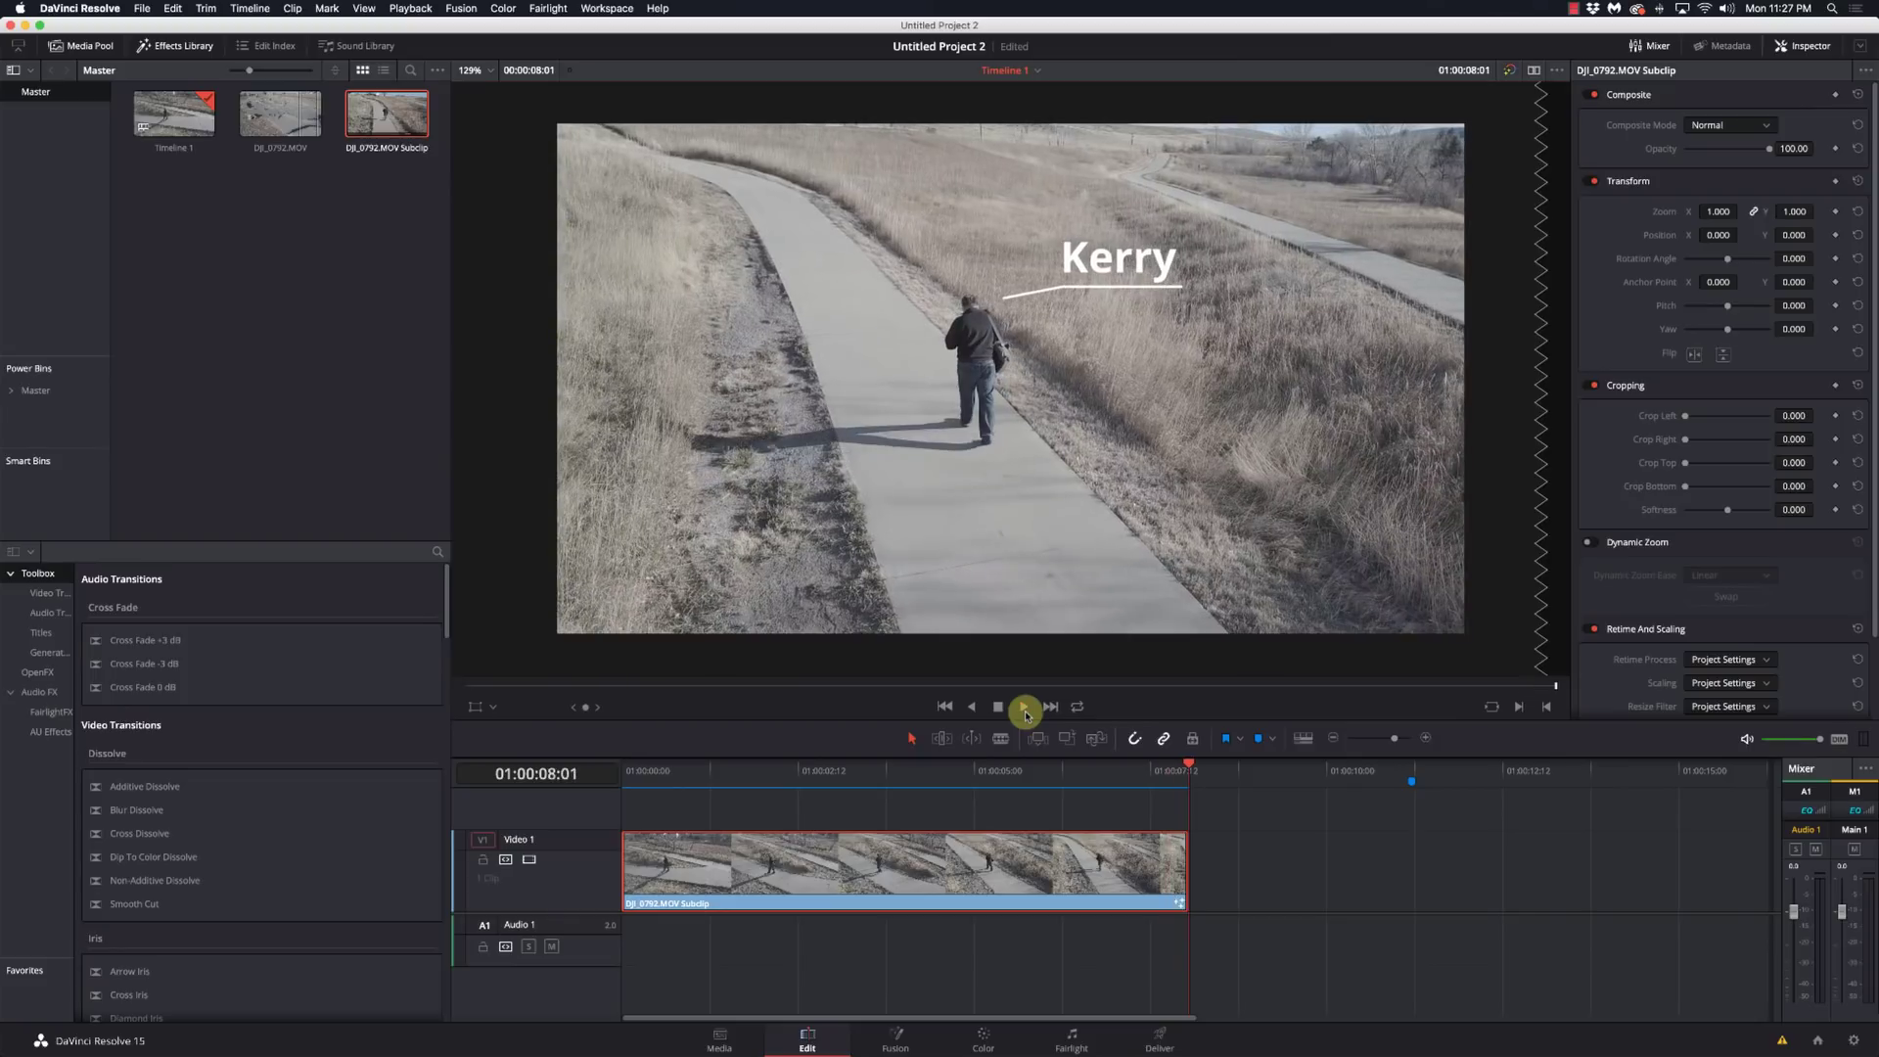
pyautogui.click(908, 1044)
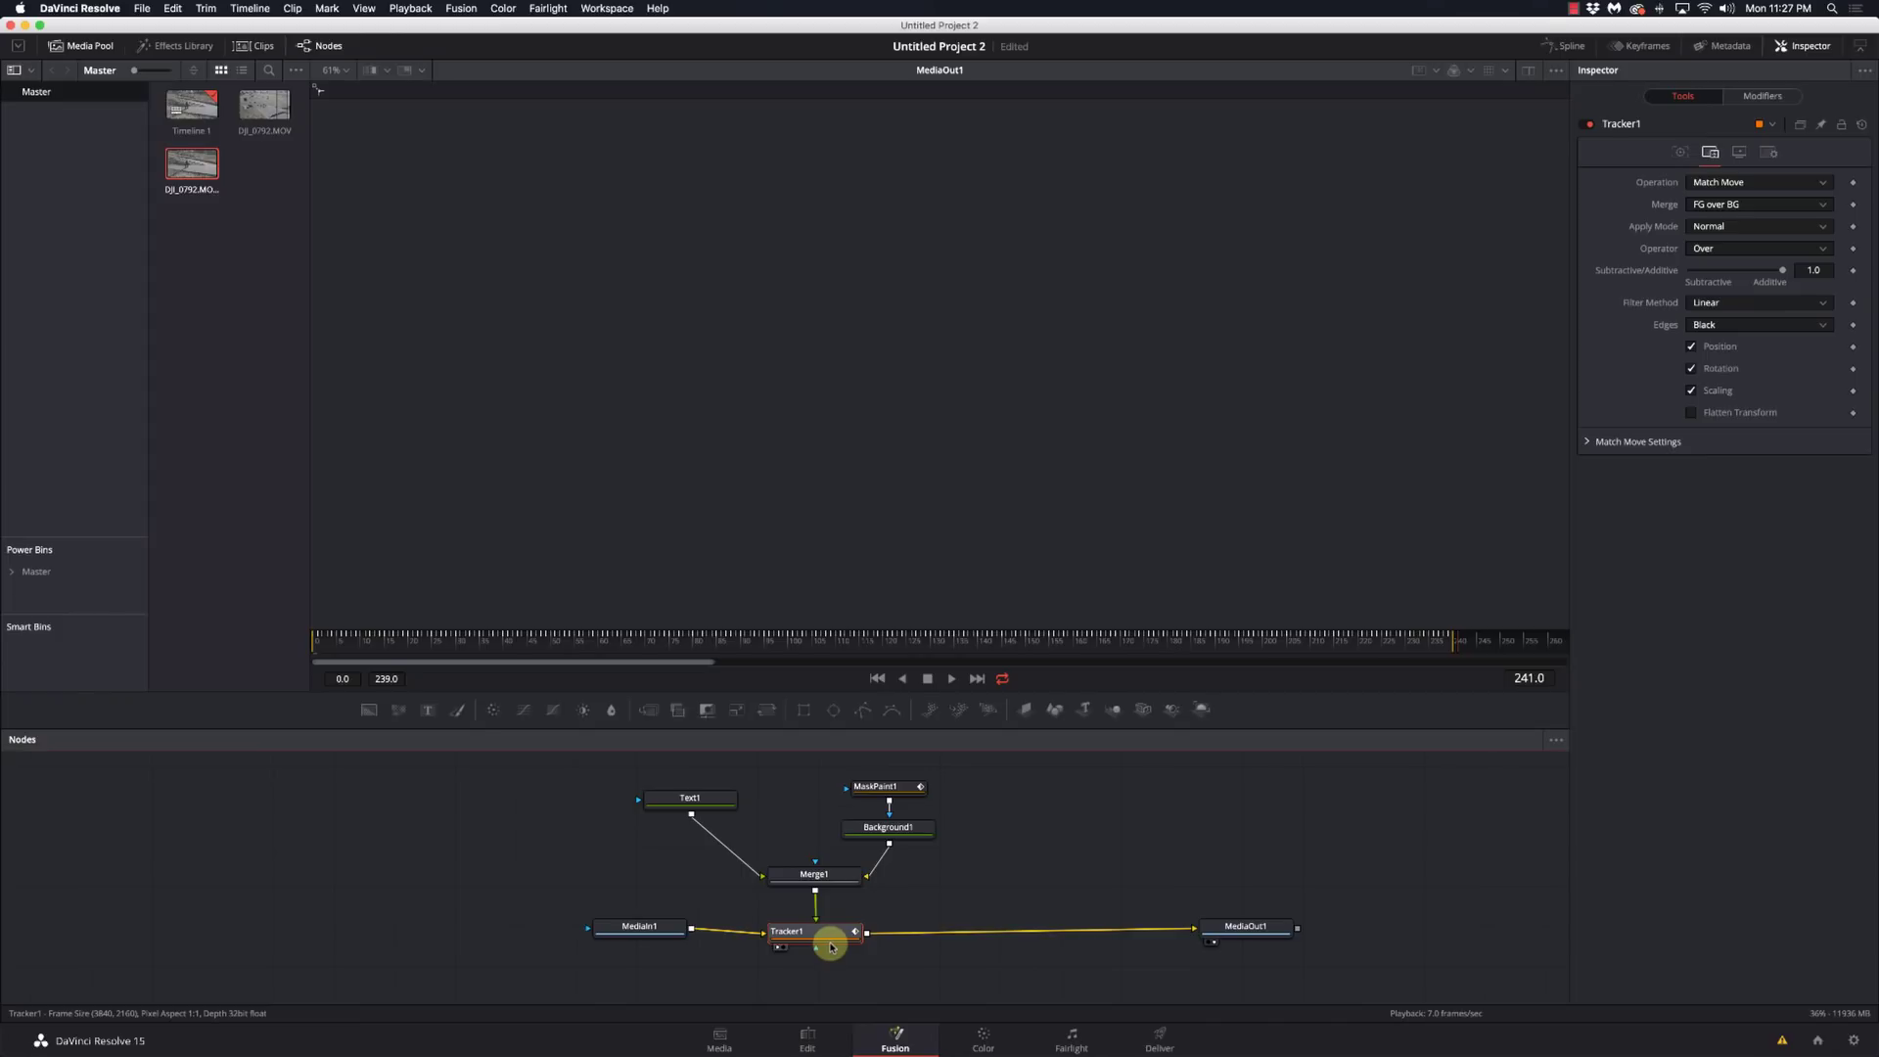
# - Show the MediaOut composite in the viewer and open the Trackers tab of Tracker1
pyautogui.click(691, 651)
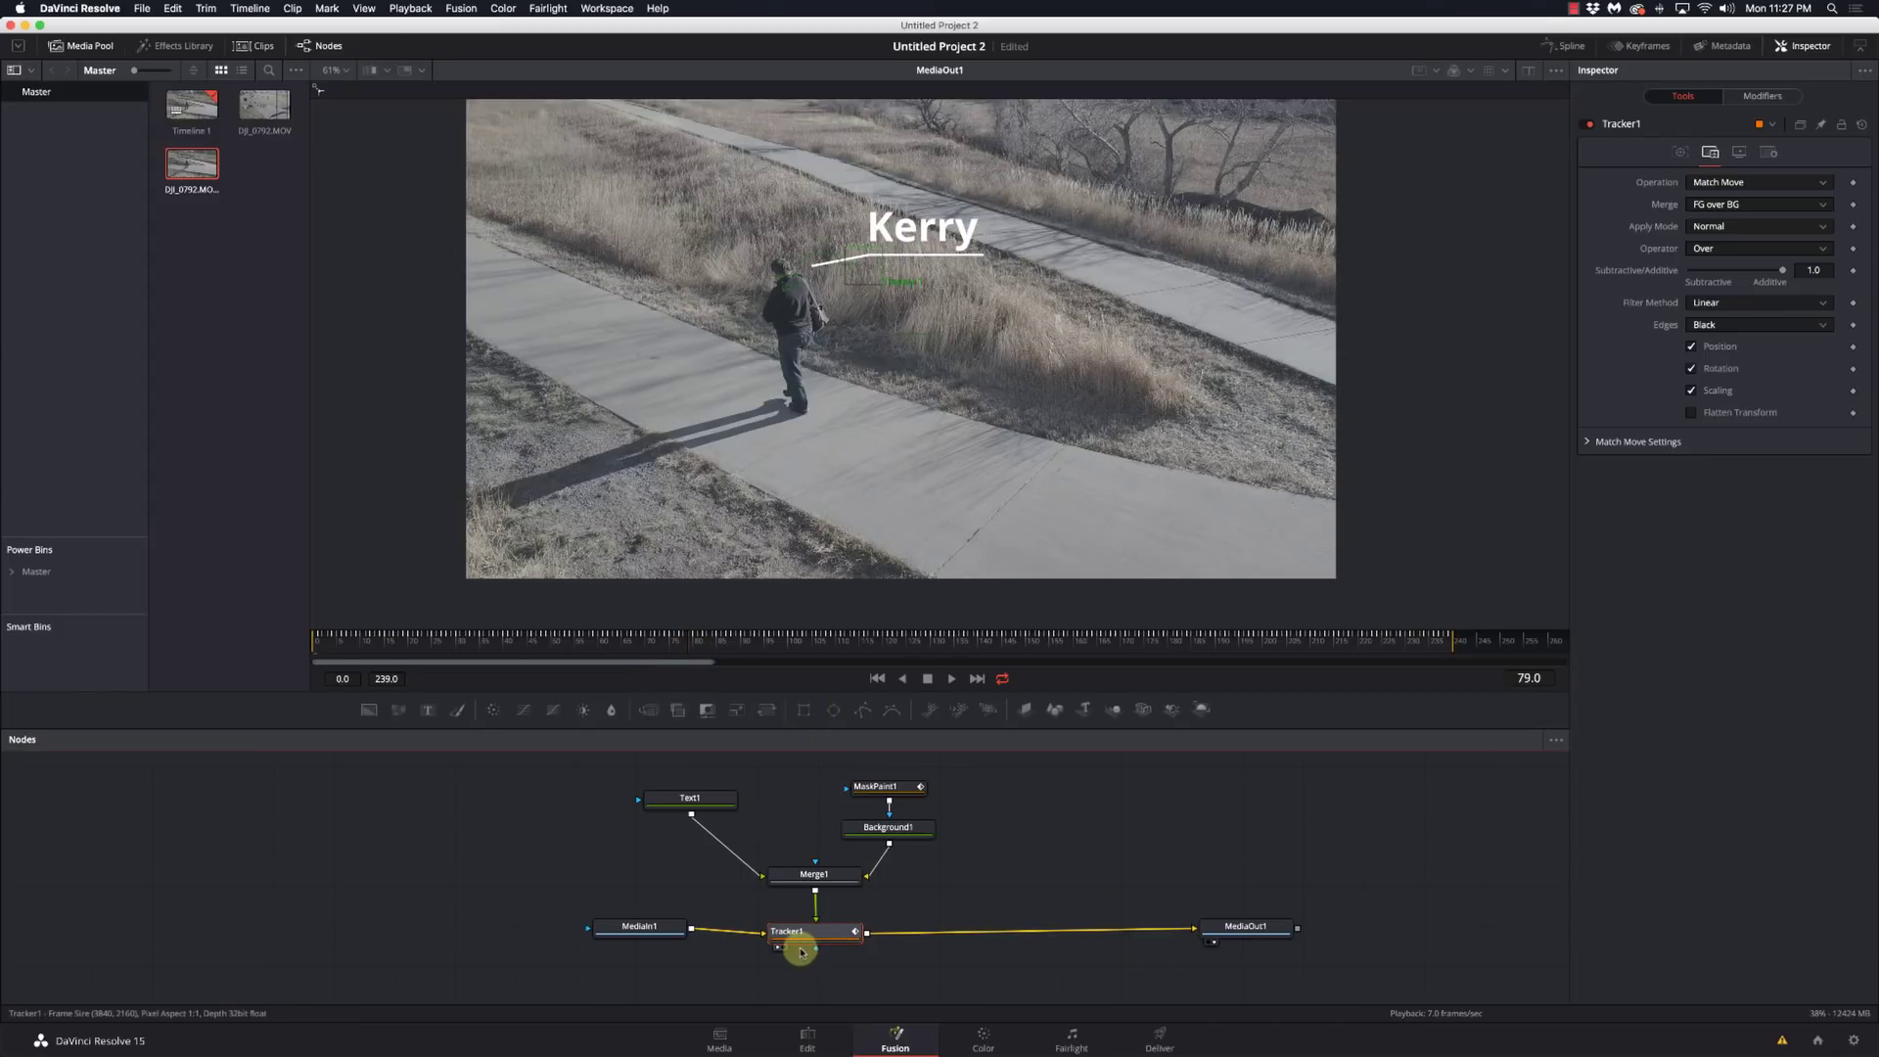
pyautogui.click(1680, 154)
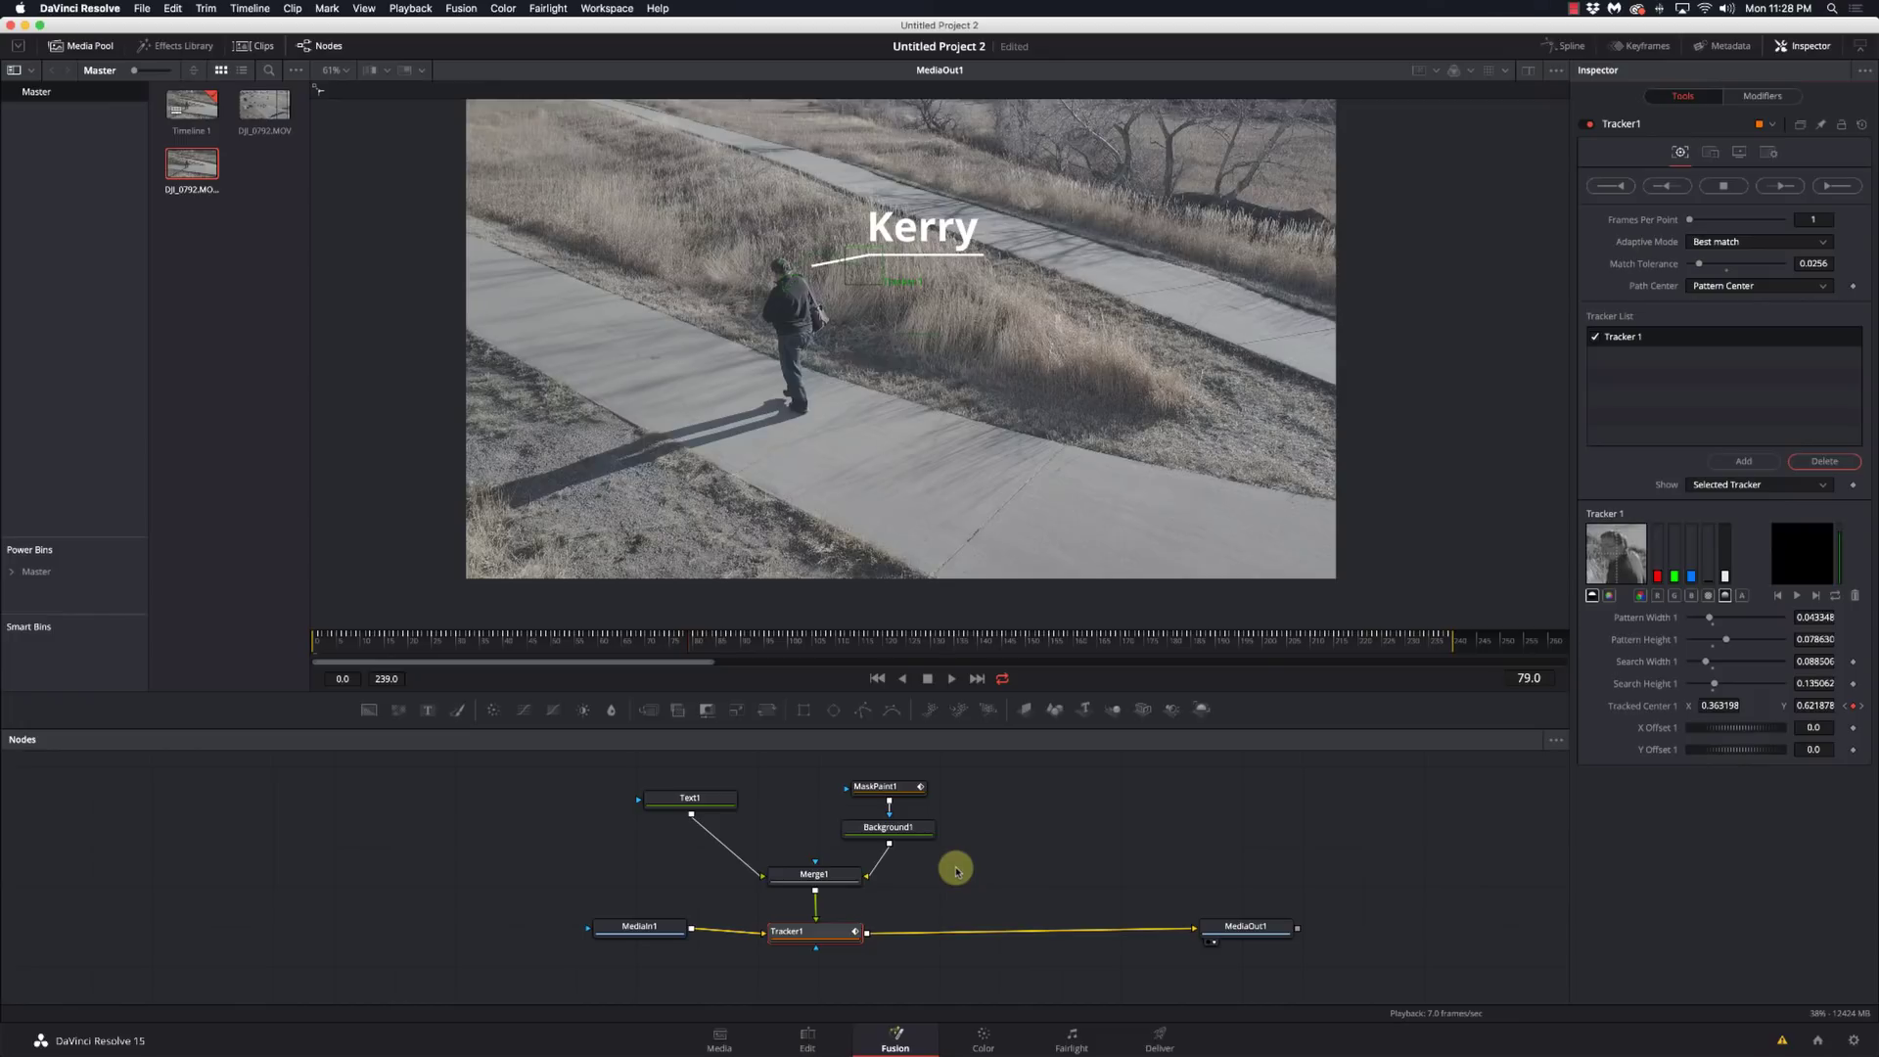
pyautogui.hscroll(-1, 956, 871)
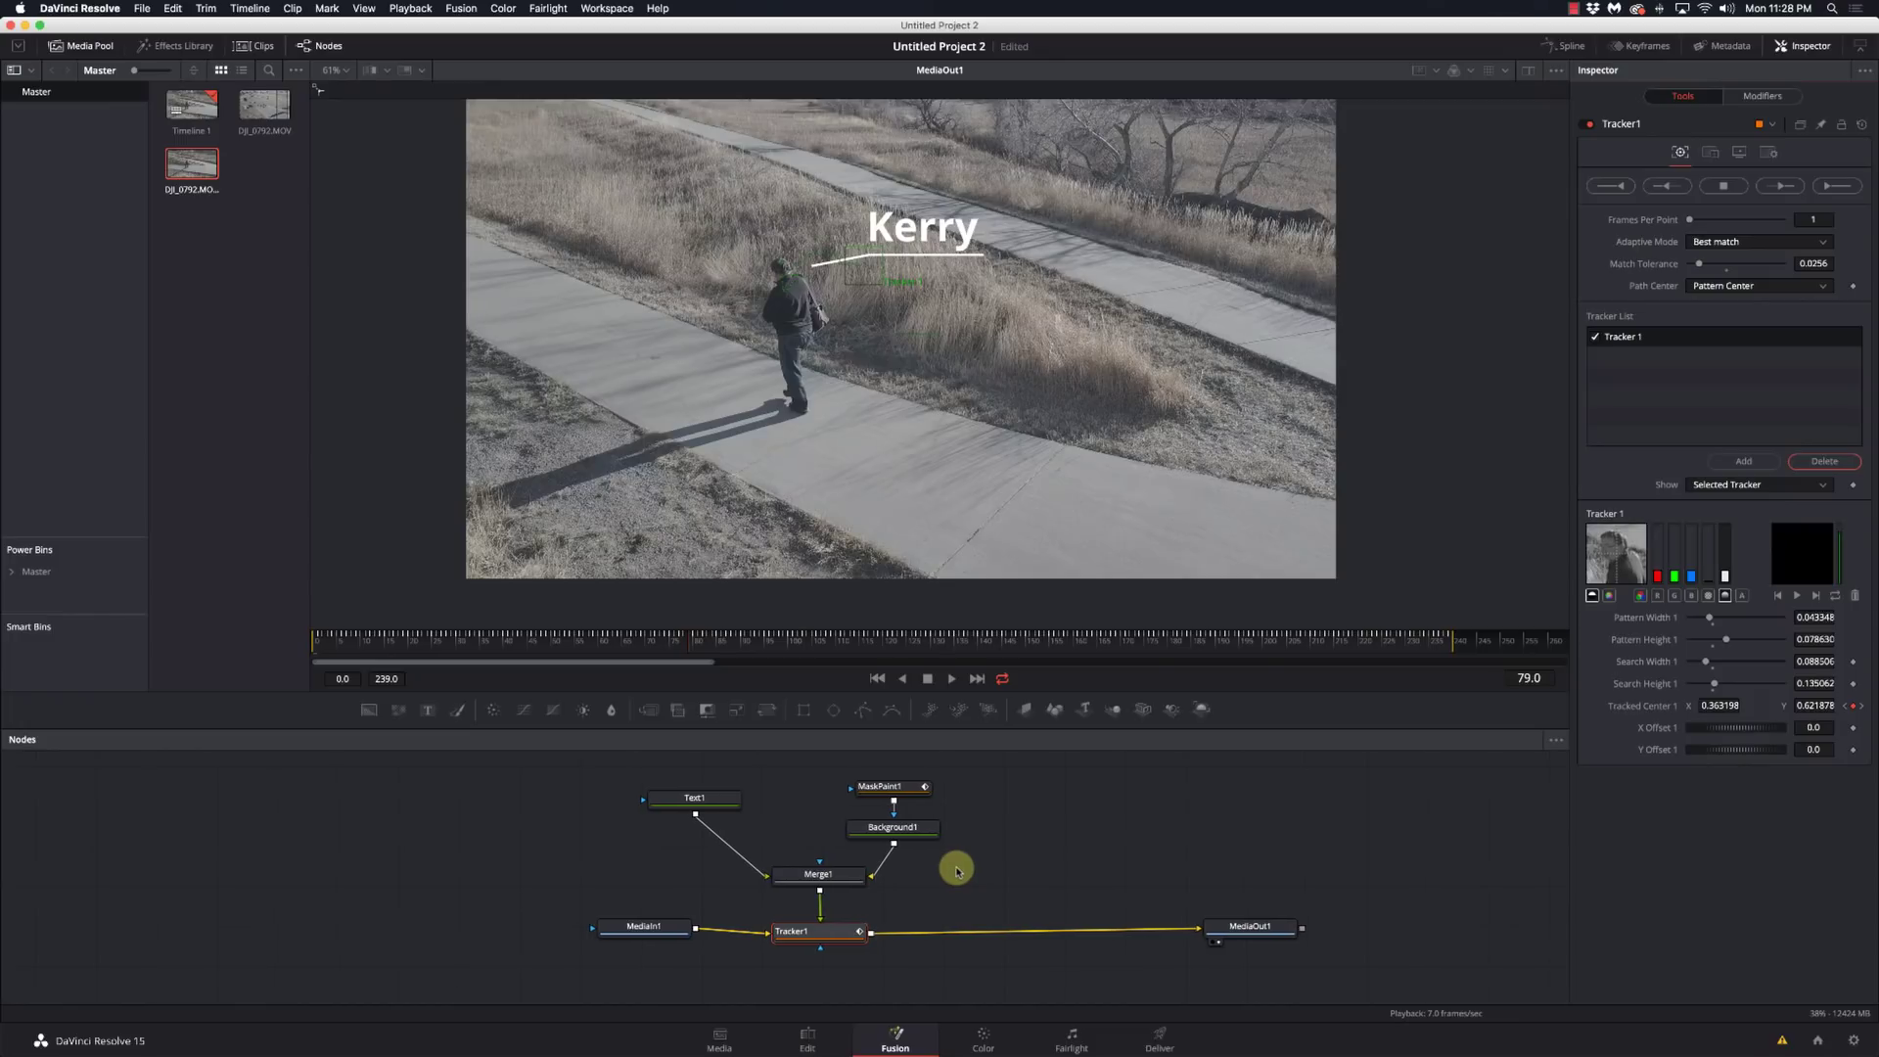